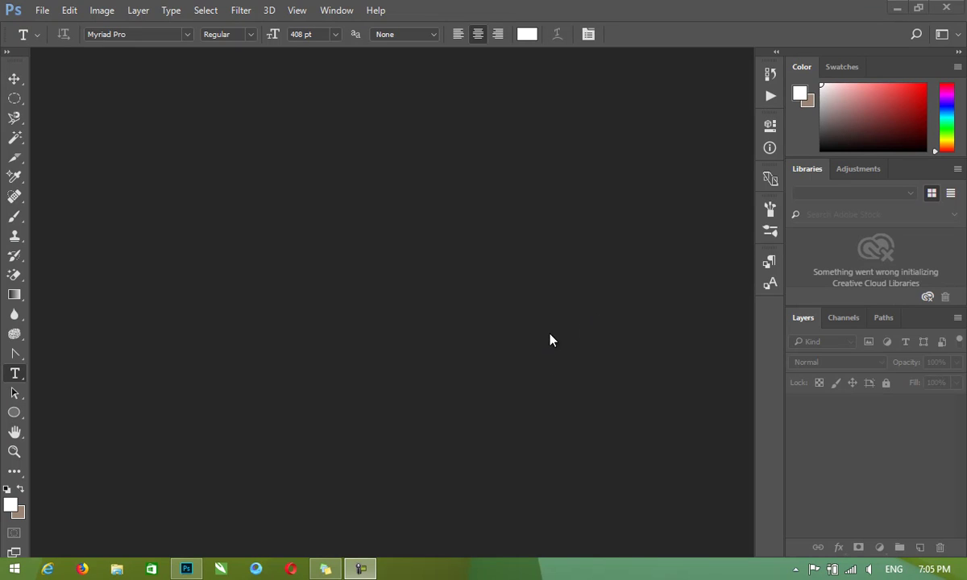
# Create a new 1280 x 720 px document from the Film & Video HDV/HDTV 720p preset
pyautogui.click(46, 11)
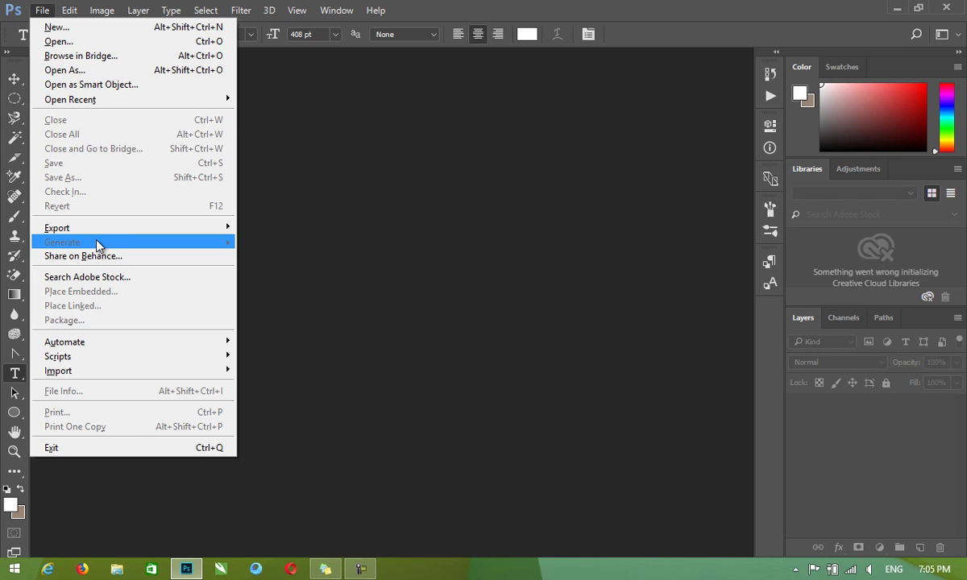
pyautogui.click(328, 365)
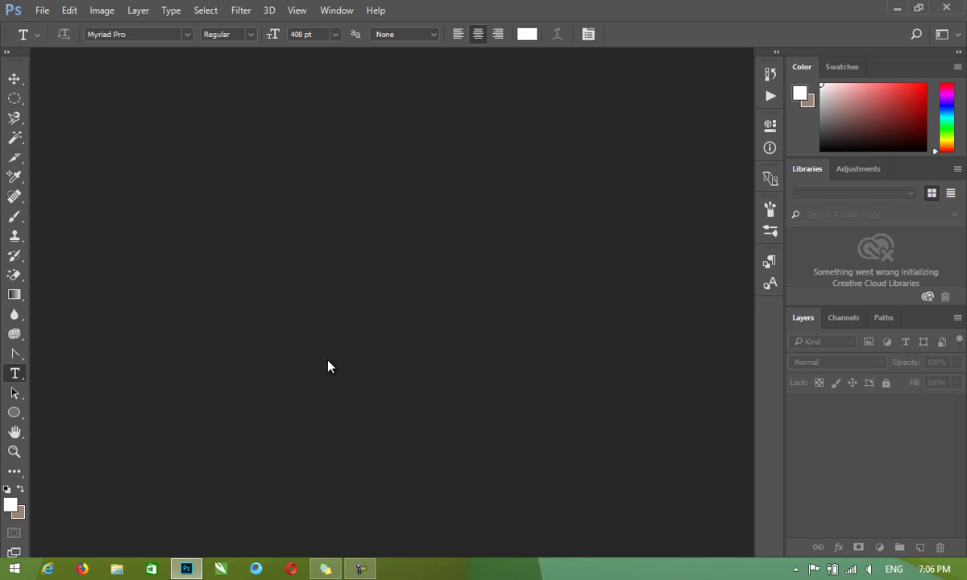
pyautogui.click(41, 11)
pyautogui.click(104, 29)
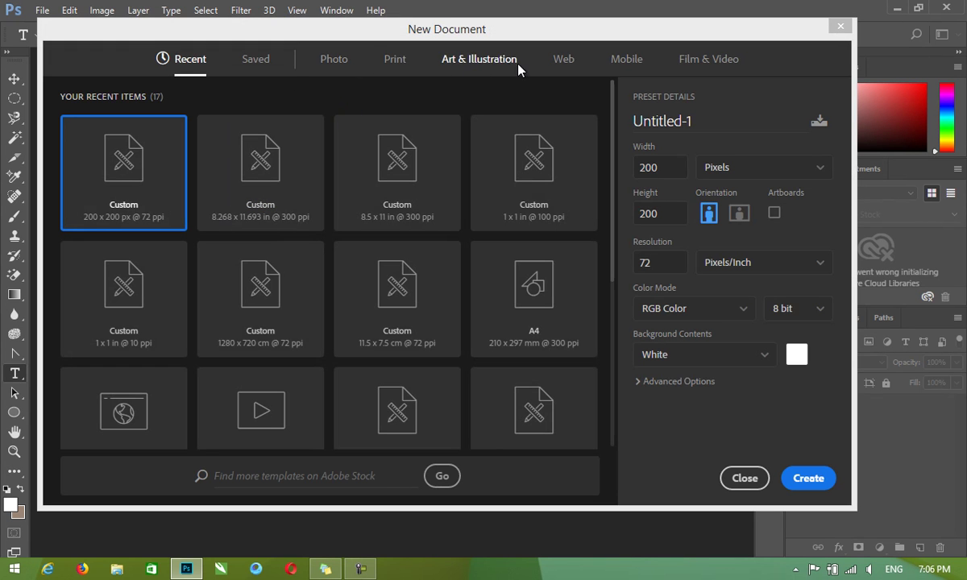
pyautogui.click(661, 61)
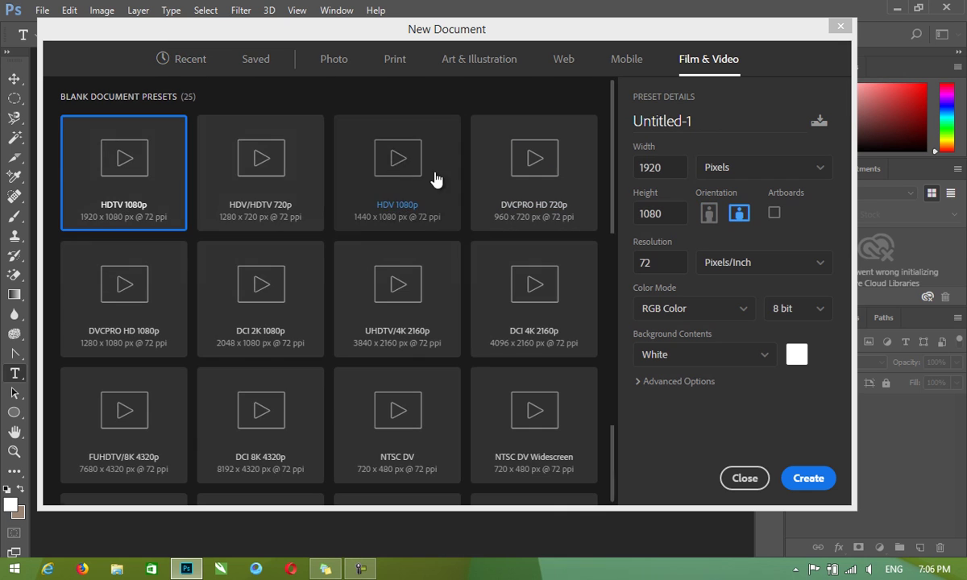
pyautogui.click(262, 176)
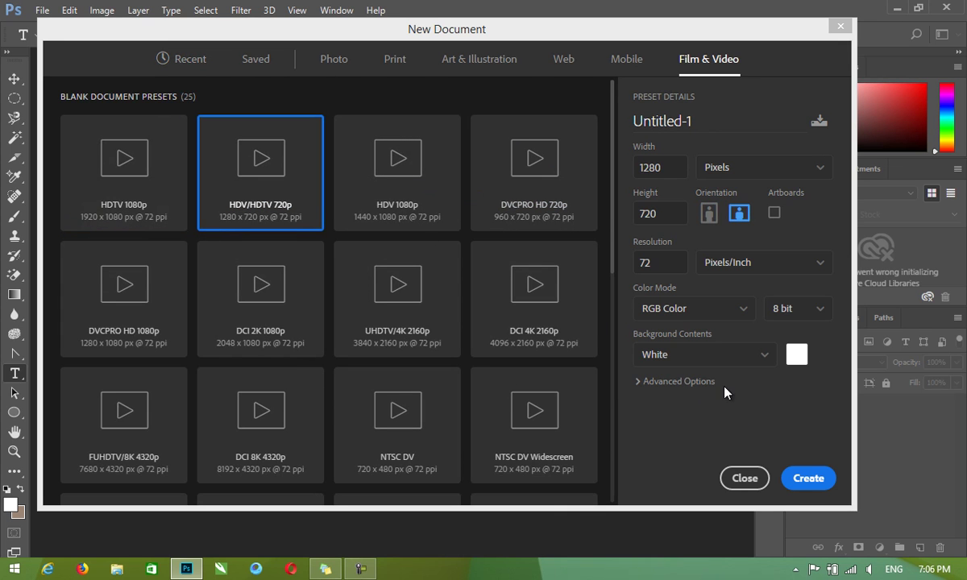
pyautogui.click(808, 477)
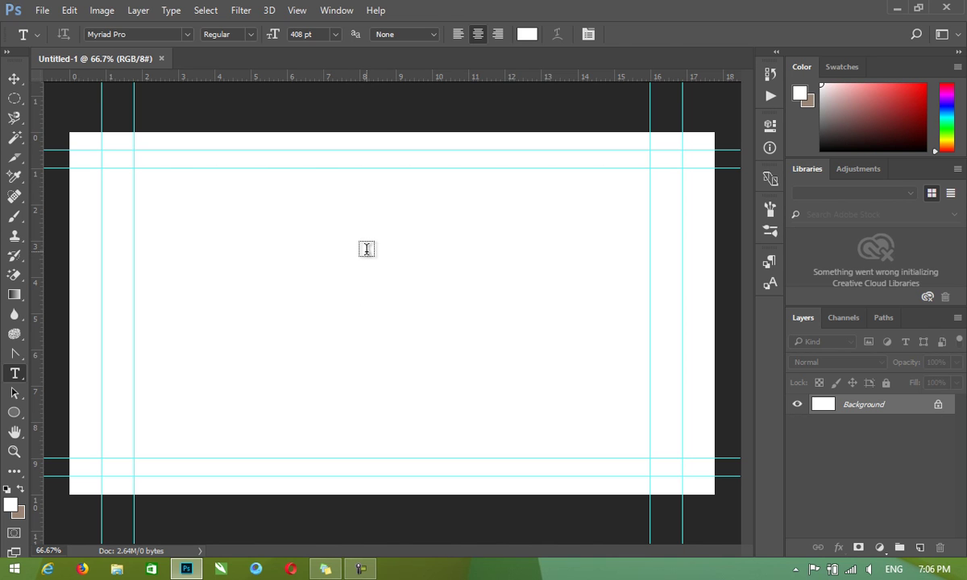
# Type the word TEXT on the canvas and colour it red
pyautogui.click(367, 250)
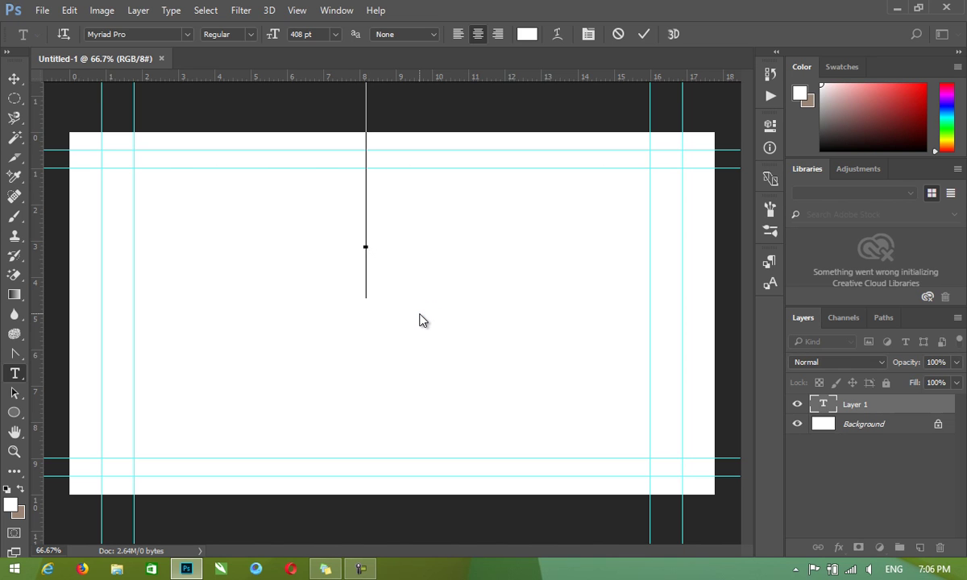
pyautogui.write('TEXT')
pyautogui.press('ctrl')
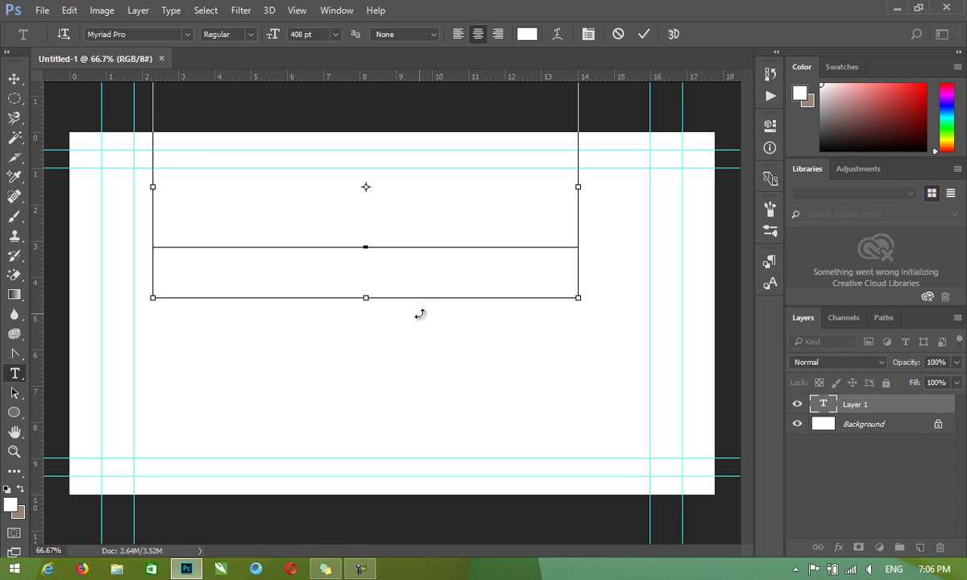
pyautogui.hotkey('ctrl', 'a')
pyautogui.click(527, 33)
pyautogui.click(457, 182)
pyautogui.click(482, 131)
pyautogui.click(634, 124)
# Move TEXT to the bottom-left and Alt-drag a duplicate copy directly above it
pyautogui.click(14, 78)
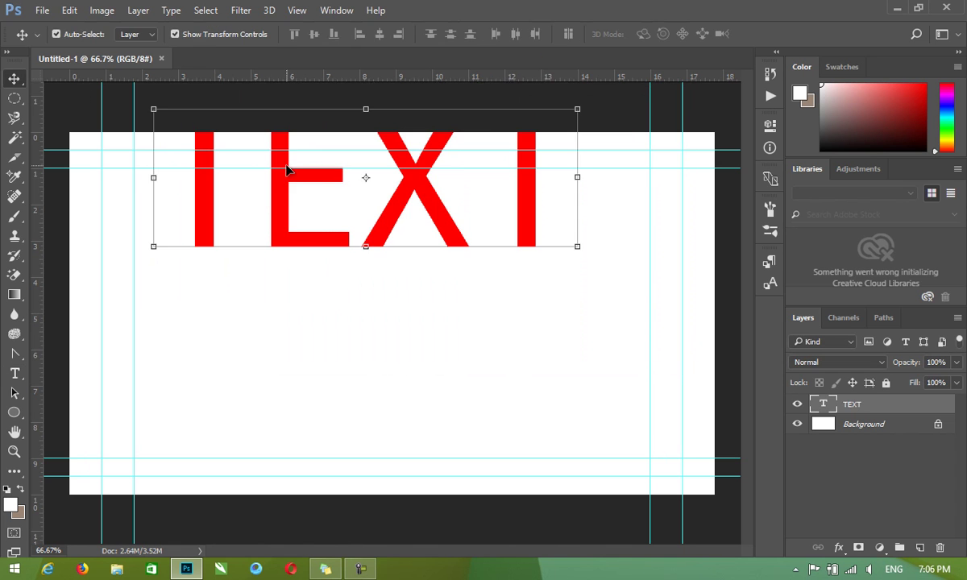
pyautogui.moveTo(286, 169); pyautogui.dragTo(200, 441)
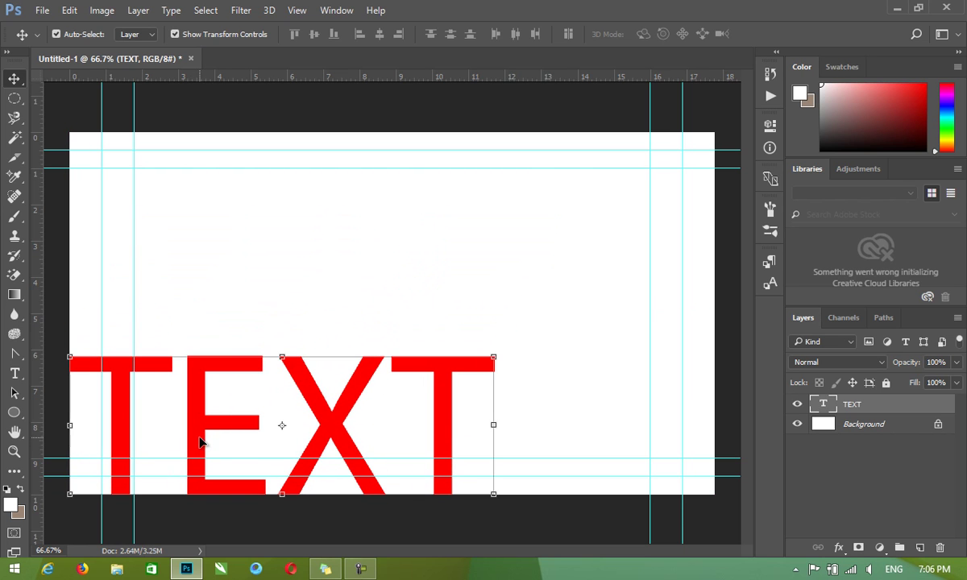
pyautogui.moveTo(216, 432)
pyautogui.mouseDown()
pyautogui.moveTo(226, 277)
pyautogui.moveTo(206, 277)
pyautogui.mouseUp()
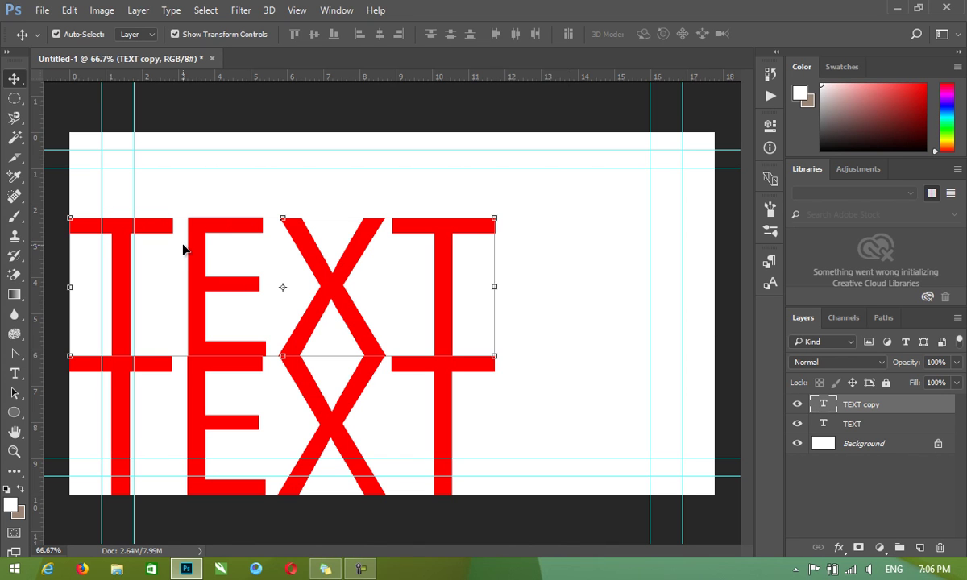
# Replace the upper copy's word TEXT with 'Horirental', correcting a mistyped letter
pyautogui.click(15, 373)
pyautogui.click(270, 305)
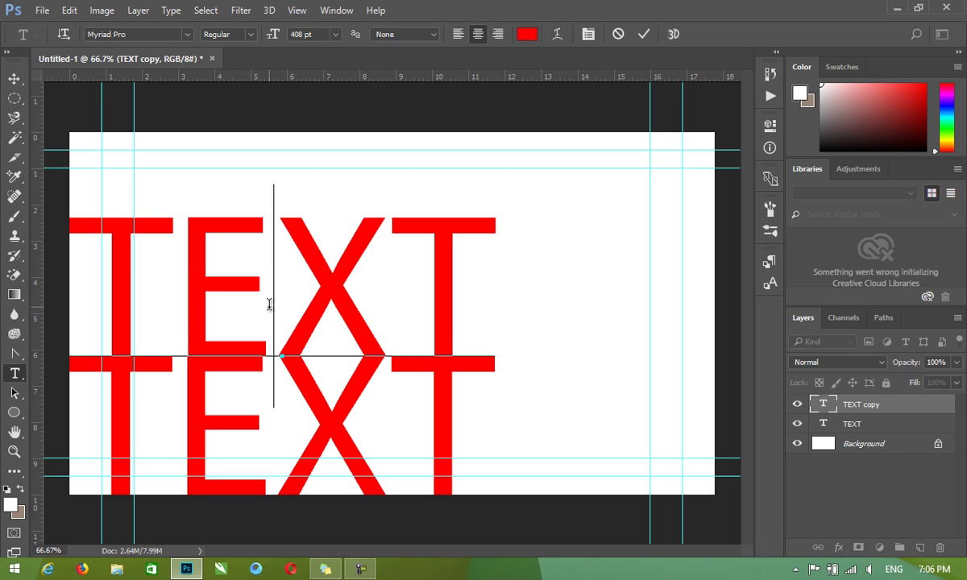
pyautogui.click(645, 34)
pyautogui.click(14, 78)
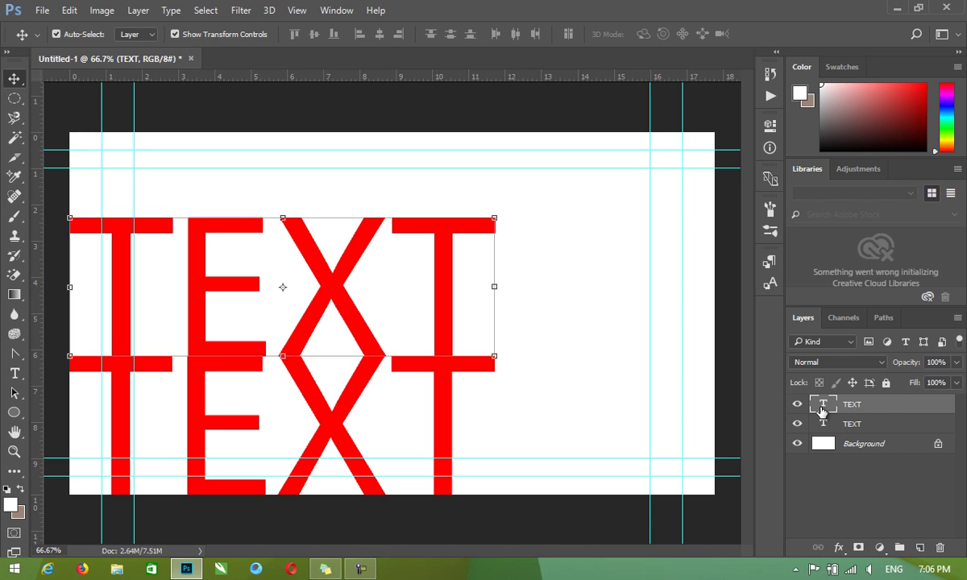
pyautogui.doubleClick(822, 411)
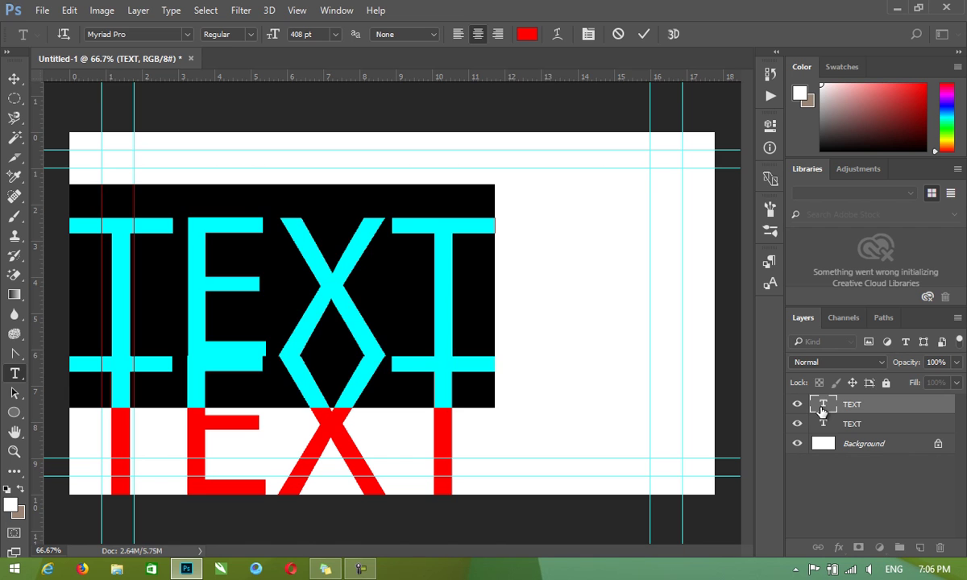
pyautogui.write('Hor')
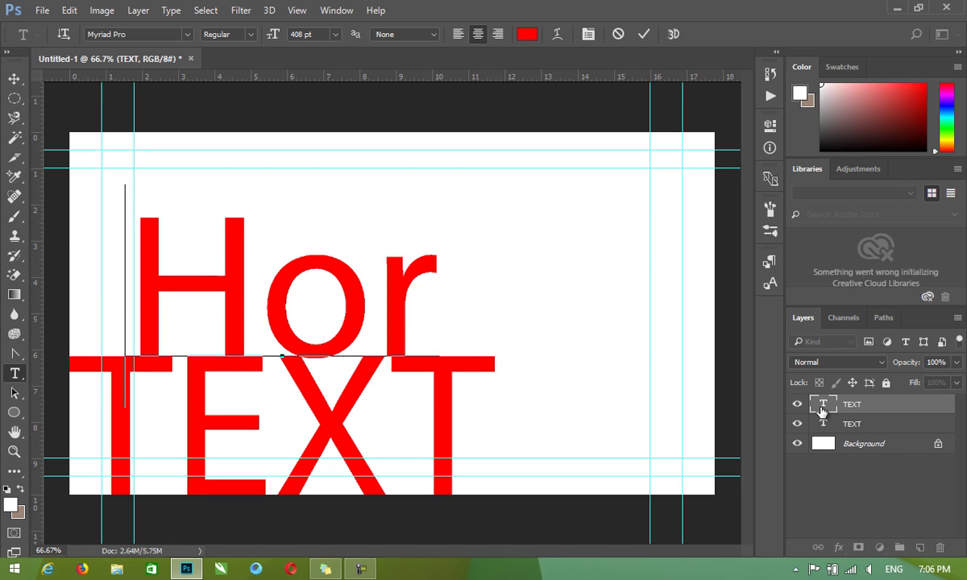
pyautogui.write('ire')
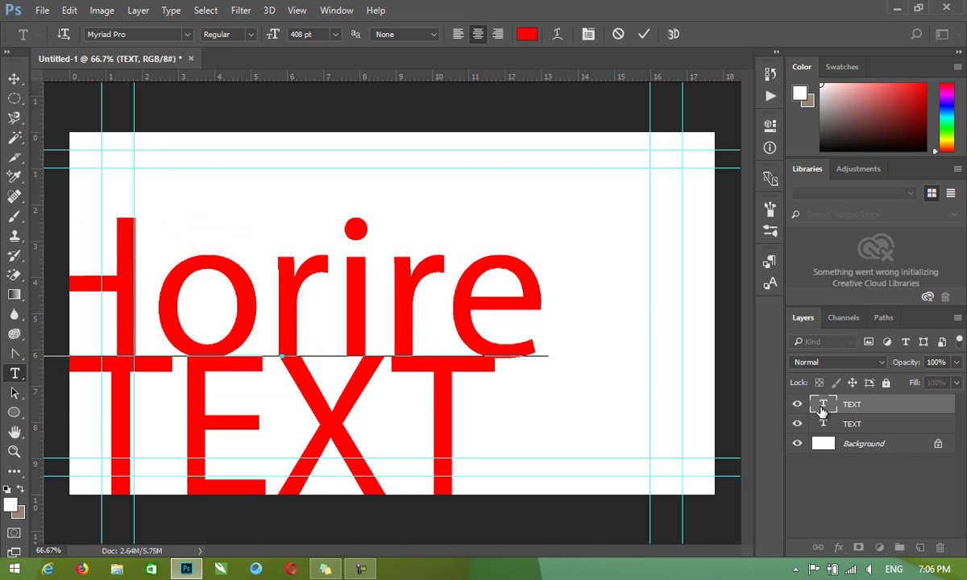
pyautogui.write('nz')
pyautogui.press('BackSpace')
pyautogui.write('t')
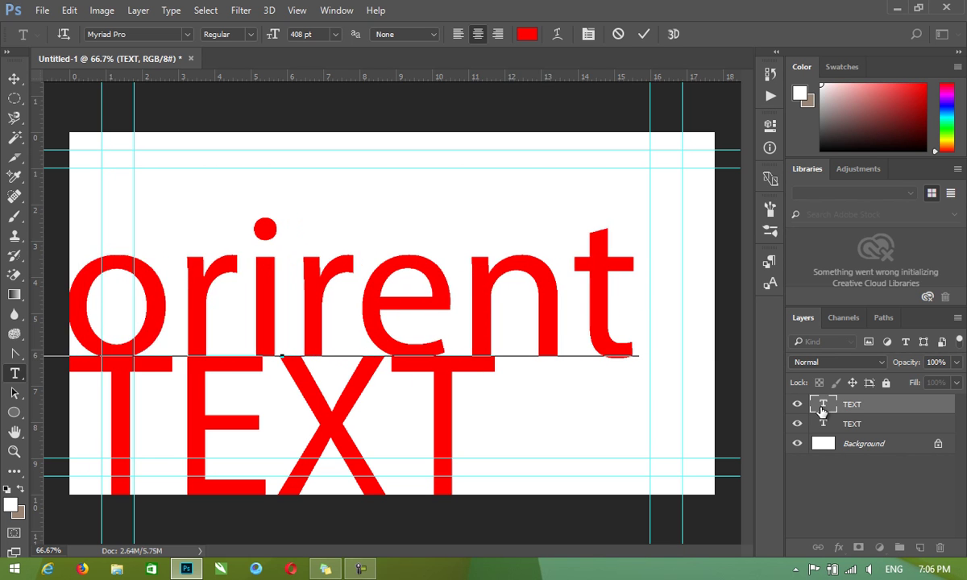
pyautogui.write('al')
pyautogui.hotkey('ctrl', 'a')
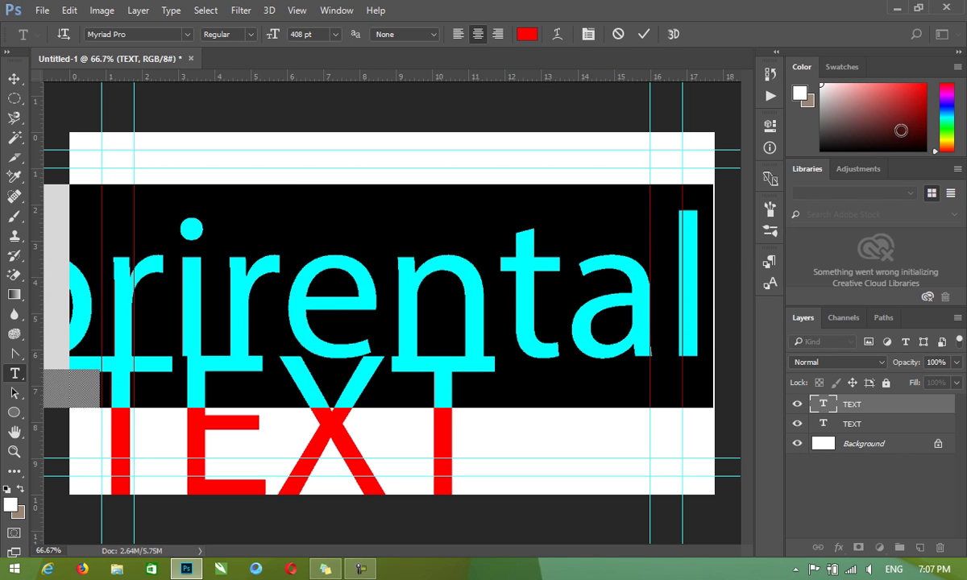
# Make Horirental blue, shrink it to about 206 pt, and nudge it just above TEXT
pyautogui.click(527, 34)
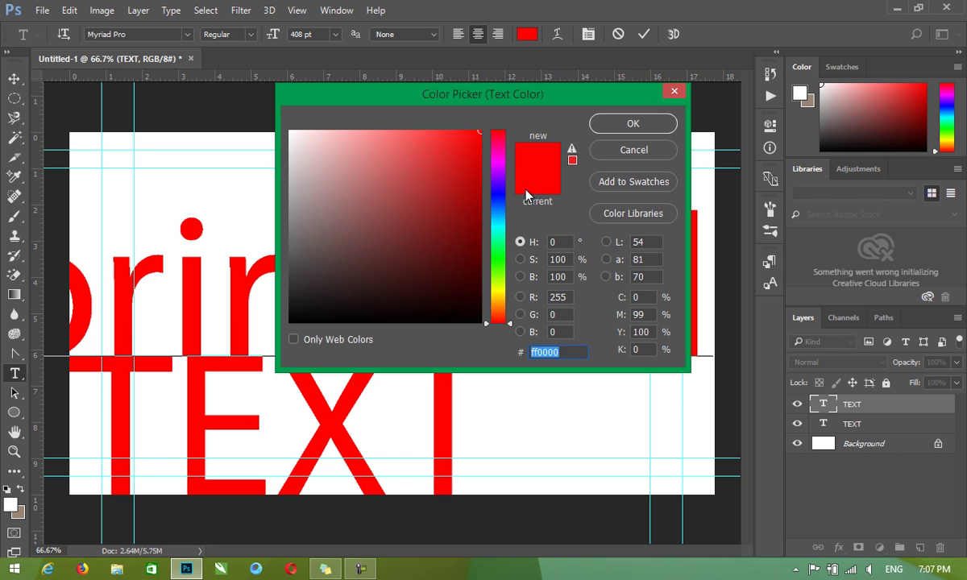
pyautogui.click(498, 191)
pyautogui.click(629, 123)
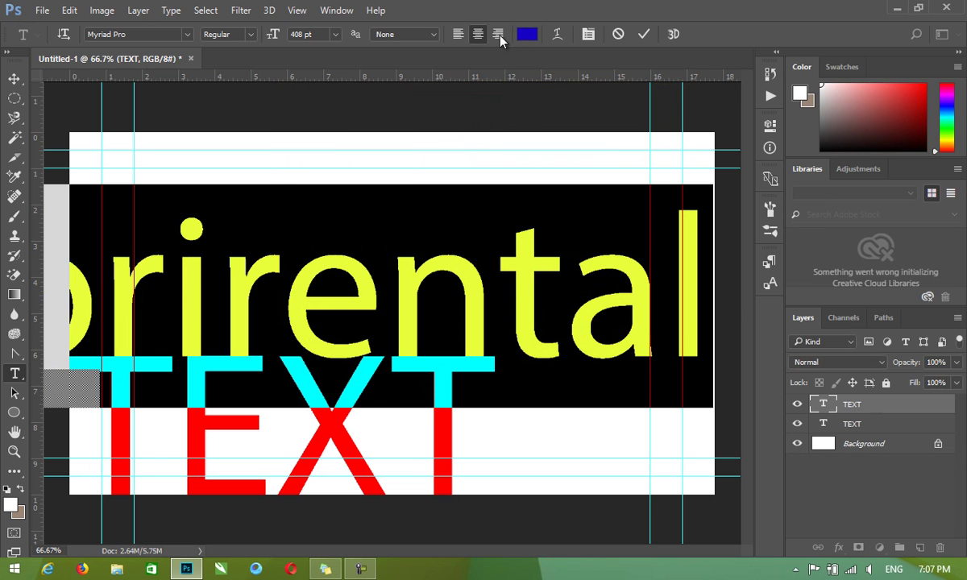
pyautogui.moveTo(274, 41)
pyautogui.mouseDown()
pyautogui.moveTo(216, 44)
pyautogui.moveTo(112, 82)
pyautogui.mouseUp()
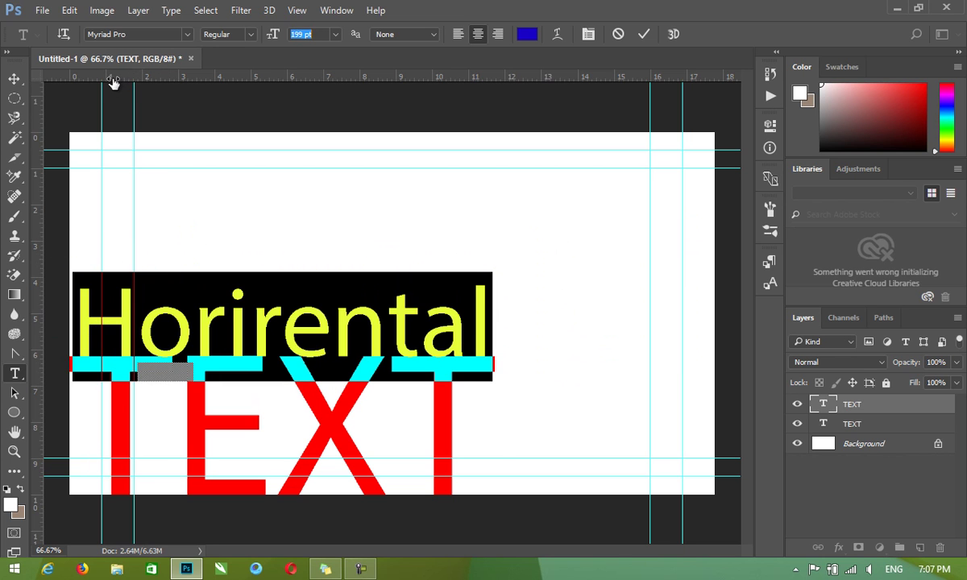
pyautogui.click(14, 79)
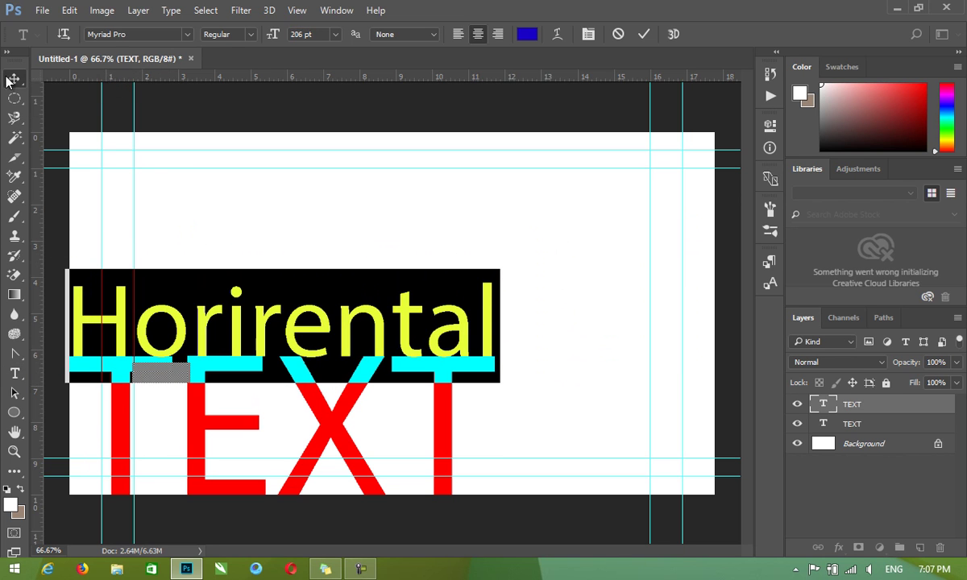
pyautogui.moveTo(260, 348); pyautogui.dragTo(260, 342)
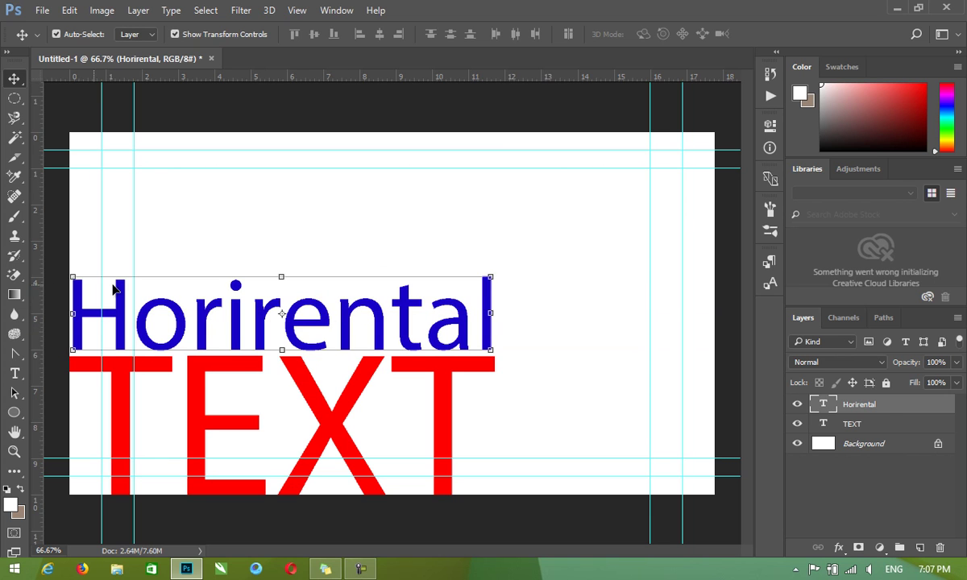
# On a new Layer 1, stamp a dark-red brush splatter at the upper right
pyautogui.click(919, 548)
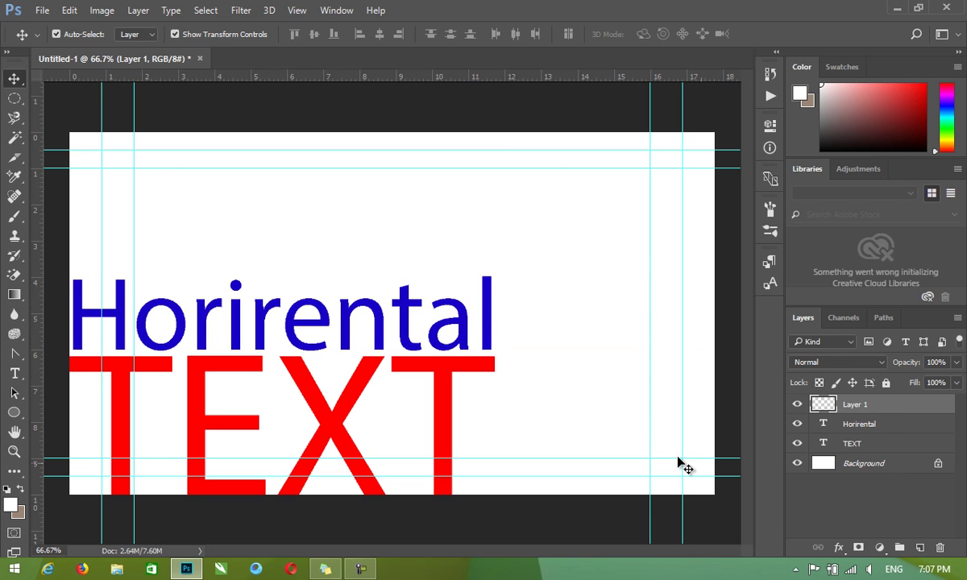
pyautogui.rightClick(14, 254)
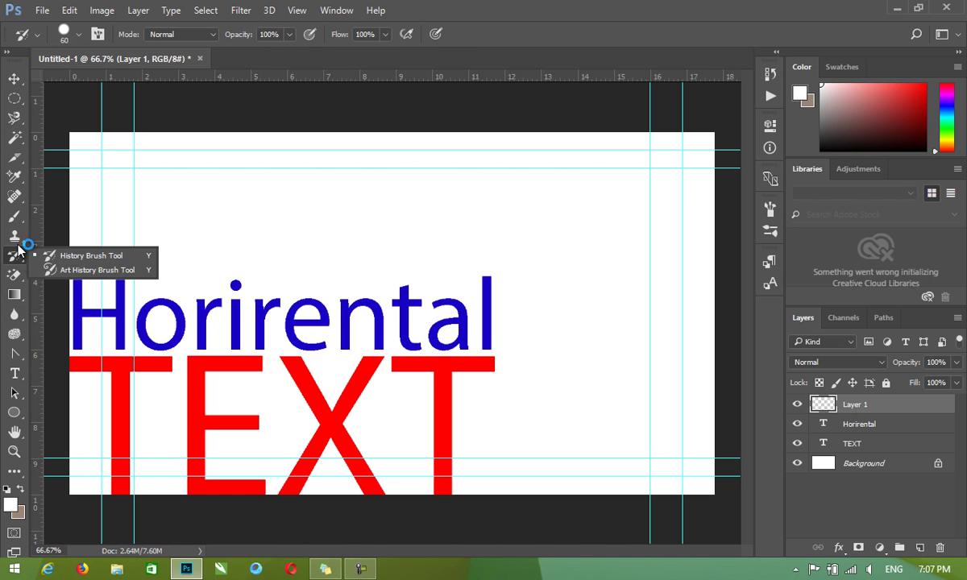
pyautogui.rightClick(15, 216)
pyautogui.click(77, 216)
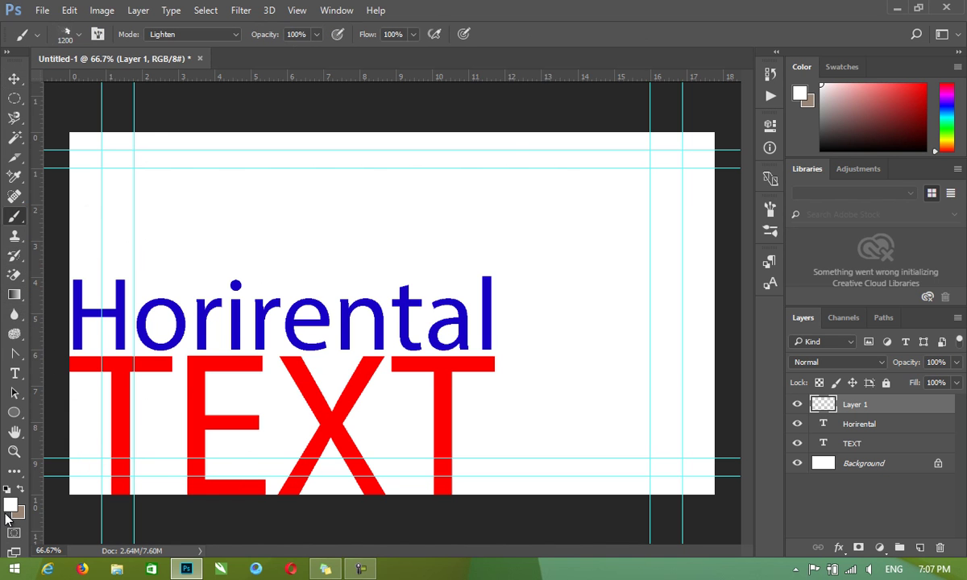
pyautogui.click(11, 505)
pyautogui.click(466, 206)
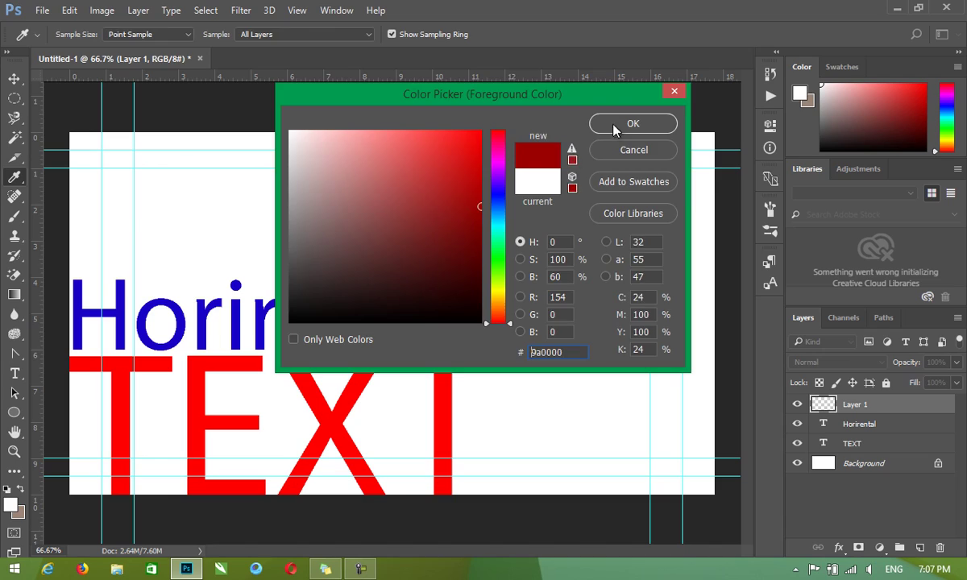
pyautogui.click(634, 123)
pyautogui.click(484, 220)
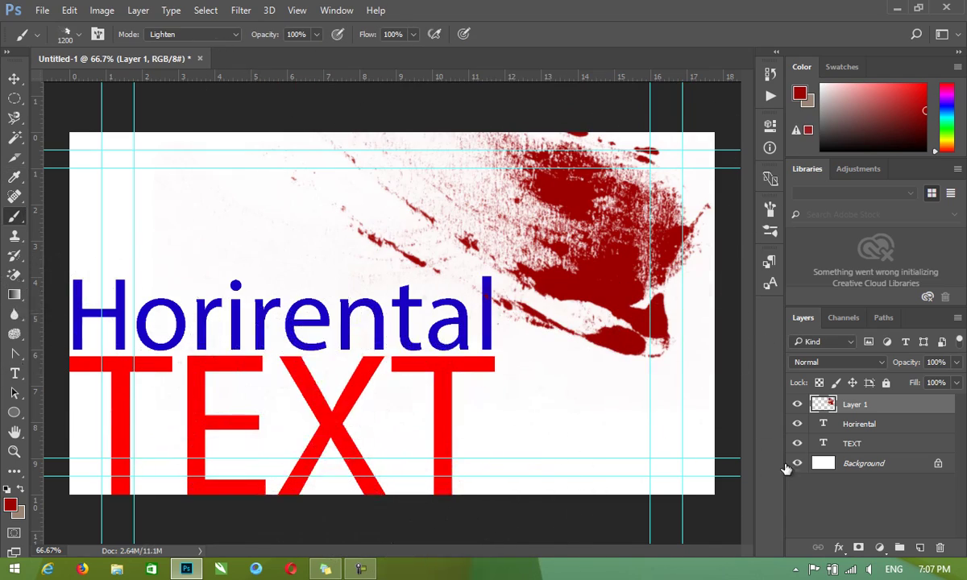
pyautogui.click(920, 548)
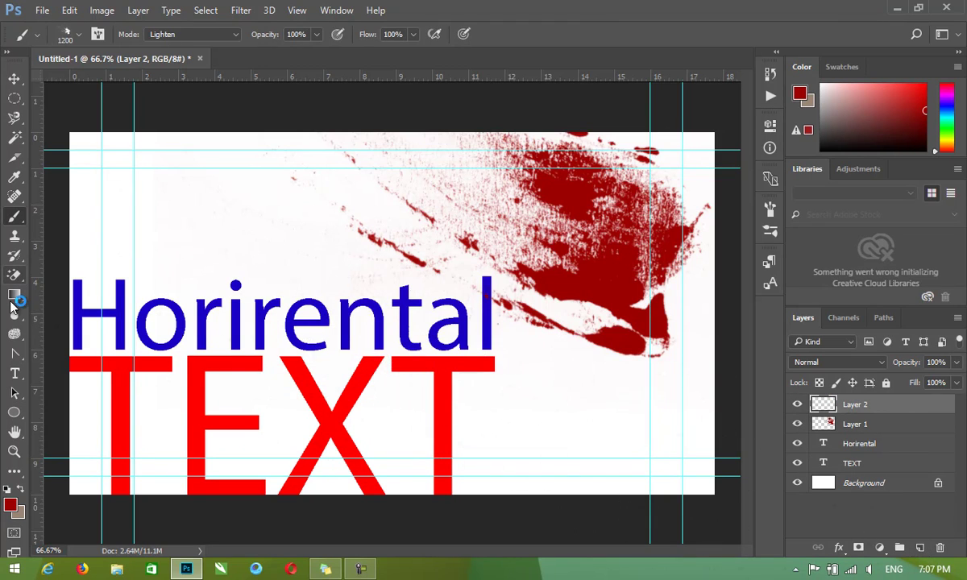
pyautogui.click(10, 504)
pyautogui.write('000000')
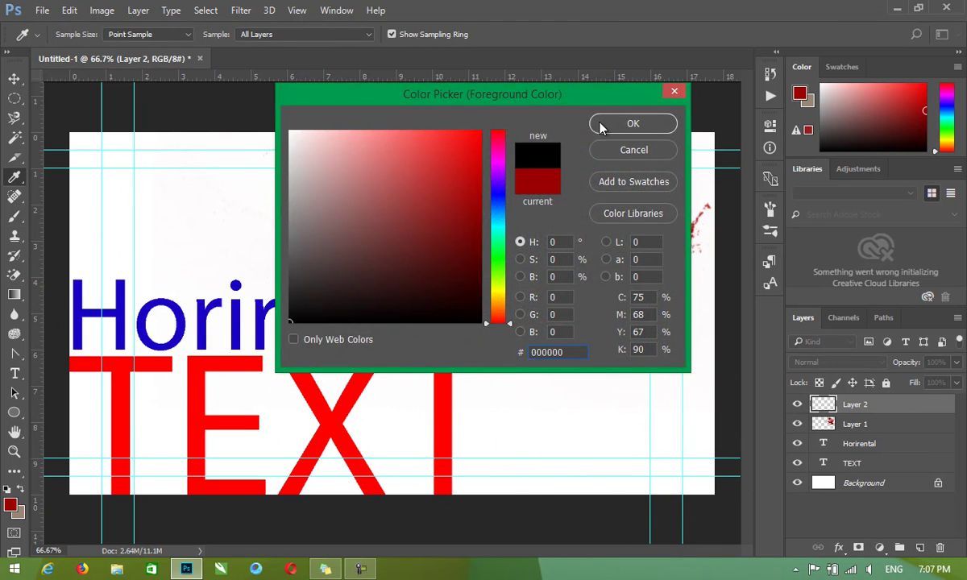
pyautogui.click(607, 123)
pyautogui.rightClick(275, 213)
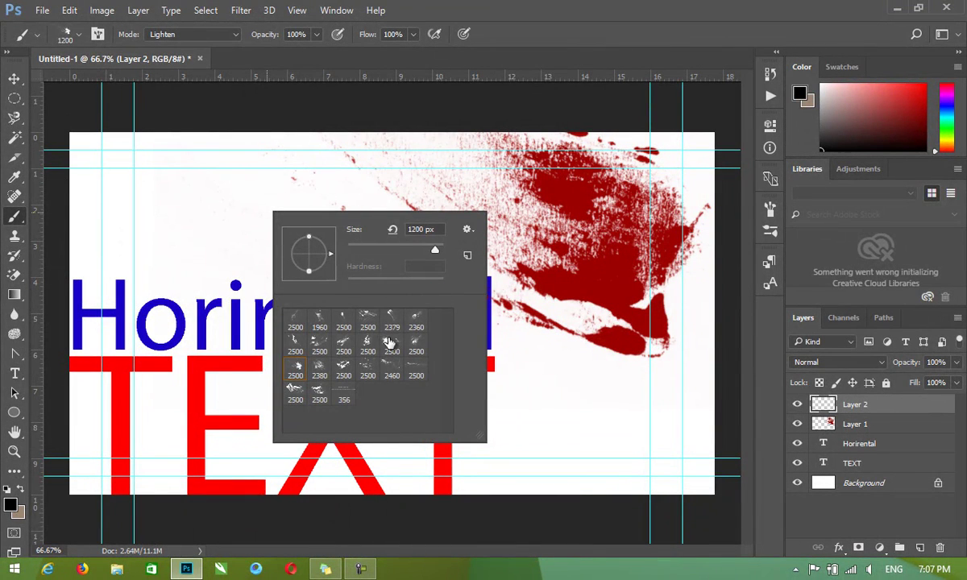
pyautogui.click(298, 390)
pyautogui.click(387, 314)
pyautogui.hotkey('ctrl', 'z')
pyautogui.click(387, 315)
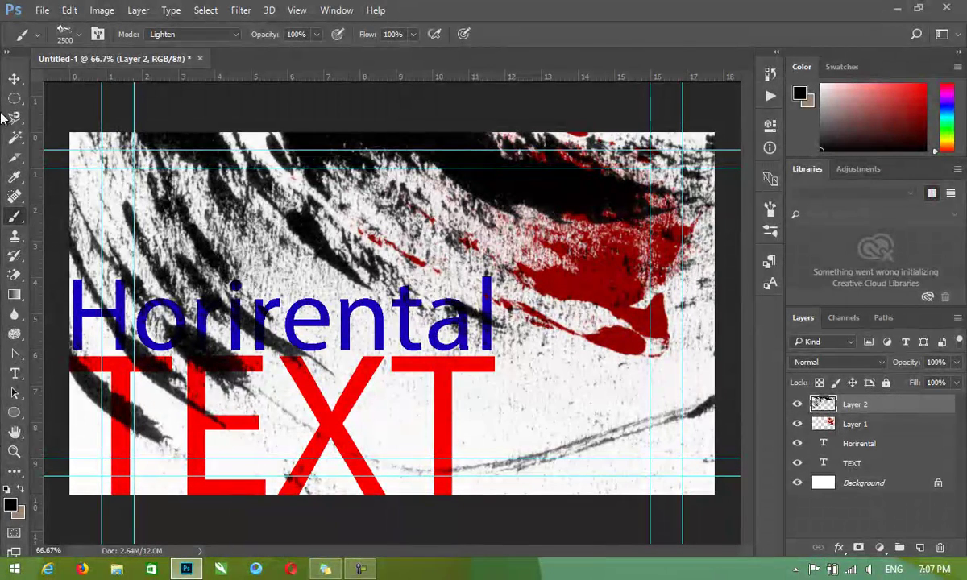
pyautogui.click(14, 78)
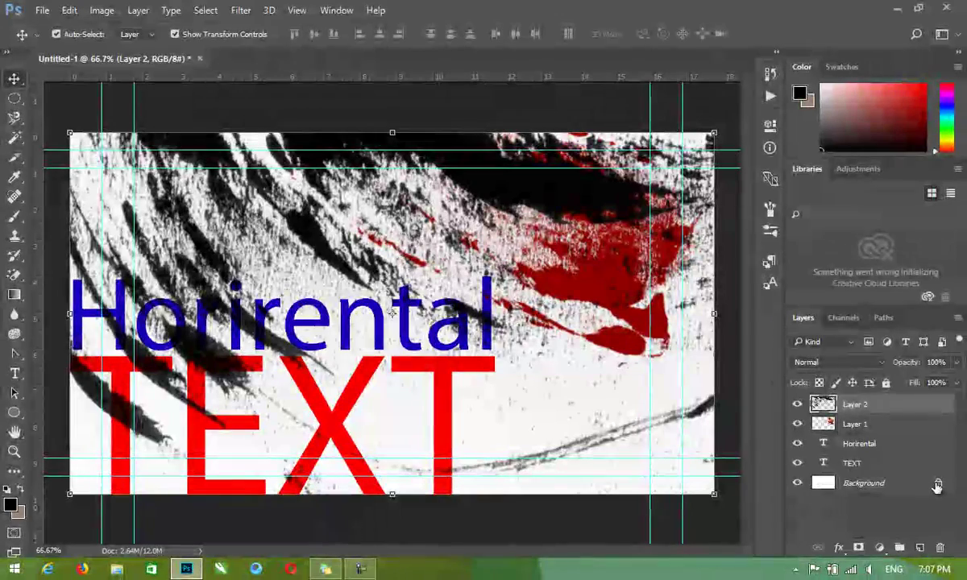
pyautogui.click(938, 483)
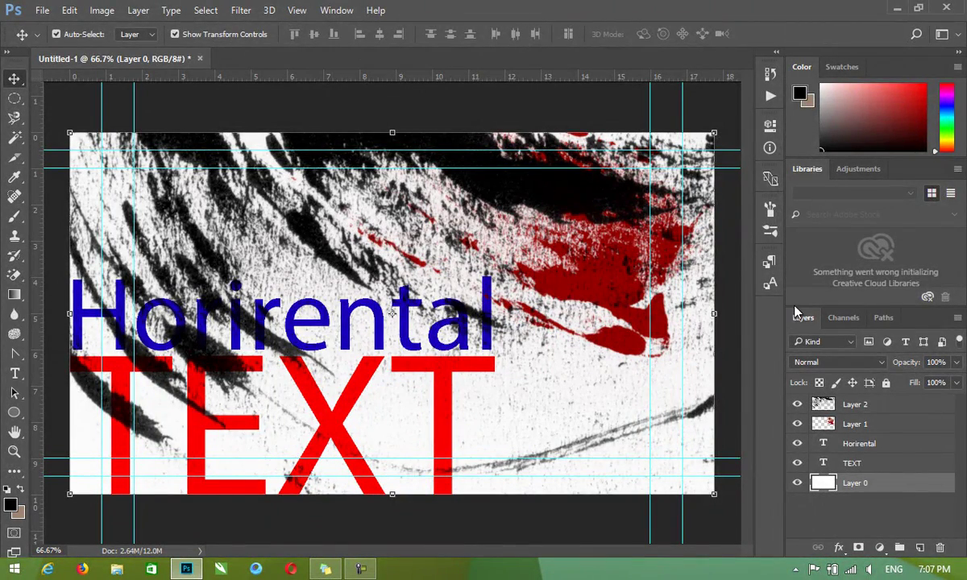
# In the Save As dialog, create a new Desktop folder named Assets and open it
pyautogui.hotkey('ctrl', 's')
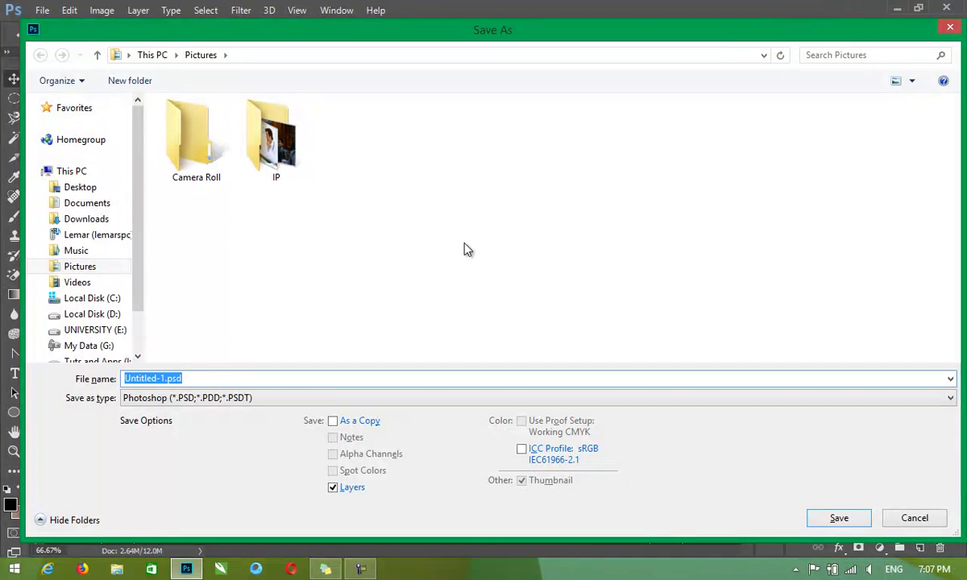
pyautogui.click(80, 187)
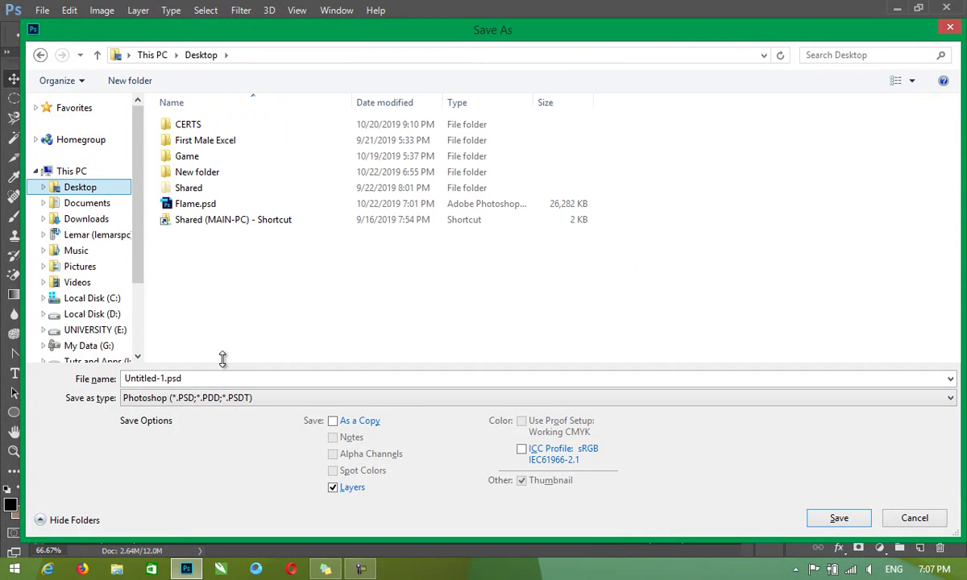
pyautogui.rightClick(239, 252)
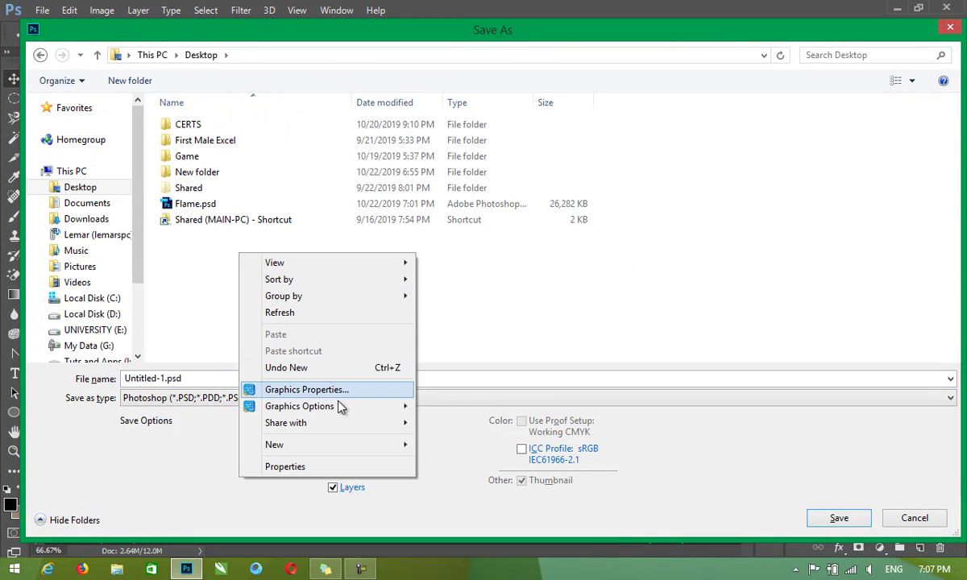
pyautogui.moveTo(334, 444)
pyautogui.click(485, 221)
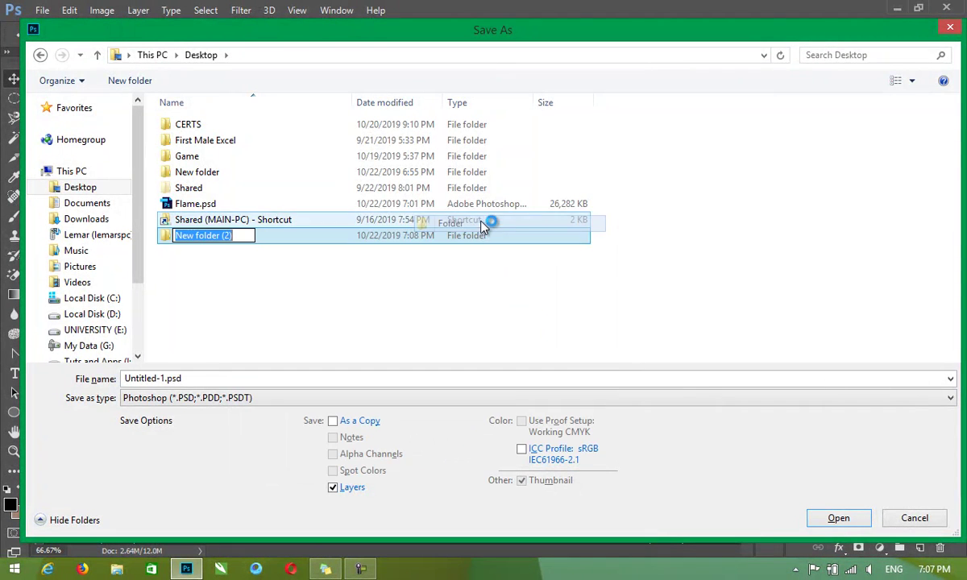
pyautogui.write('Asse')
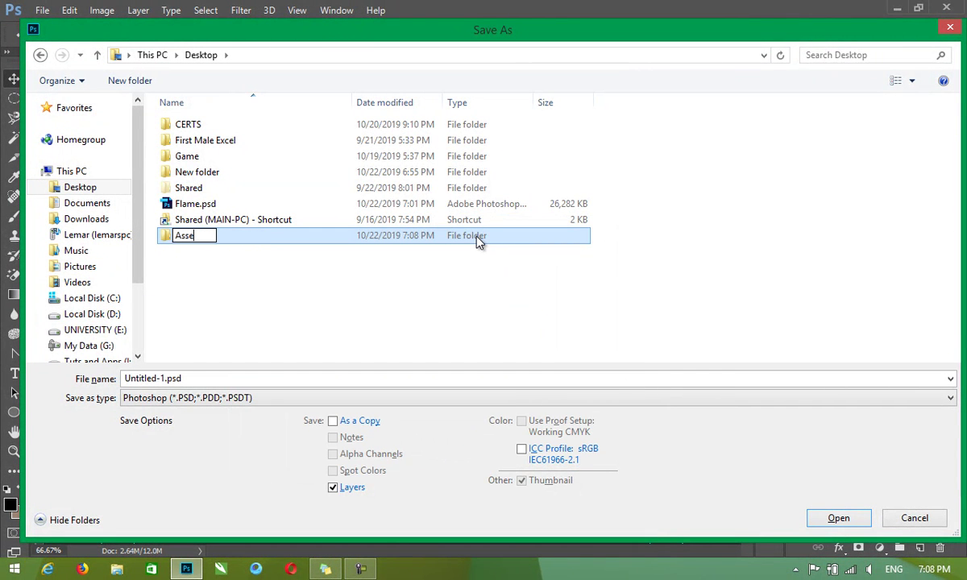
pyautogui.write('ts')
pyautogui.press('Return')
pyautogui.doubleClick(476, 241)
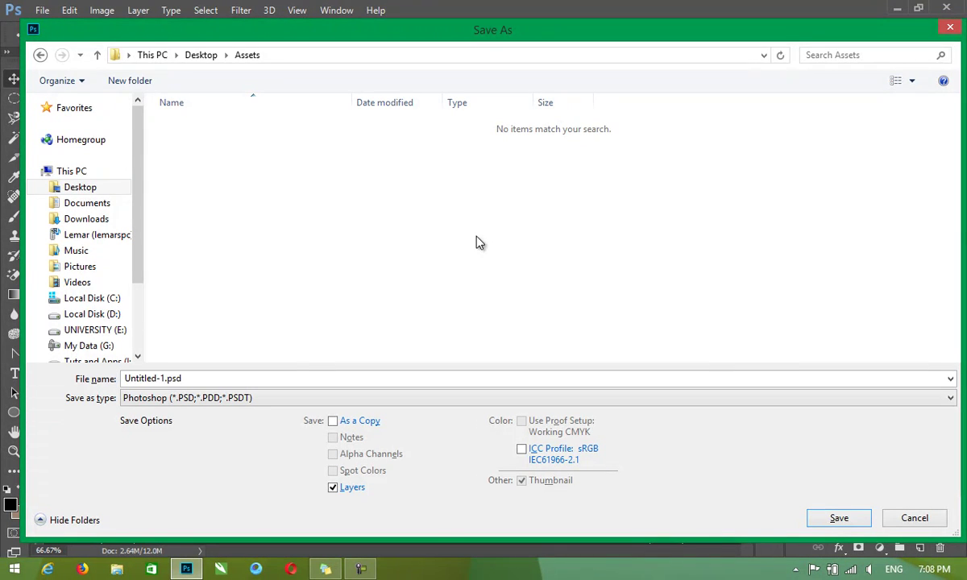
# Save the document there as Assets.psd
pyautogui.doubleClick(240, 381)
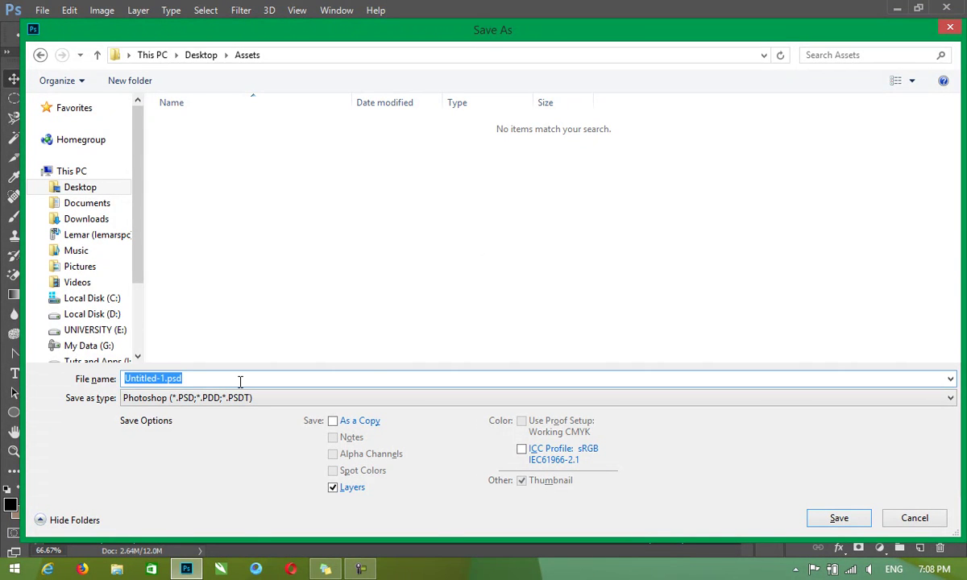
pyautogui.write('A')
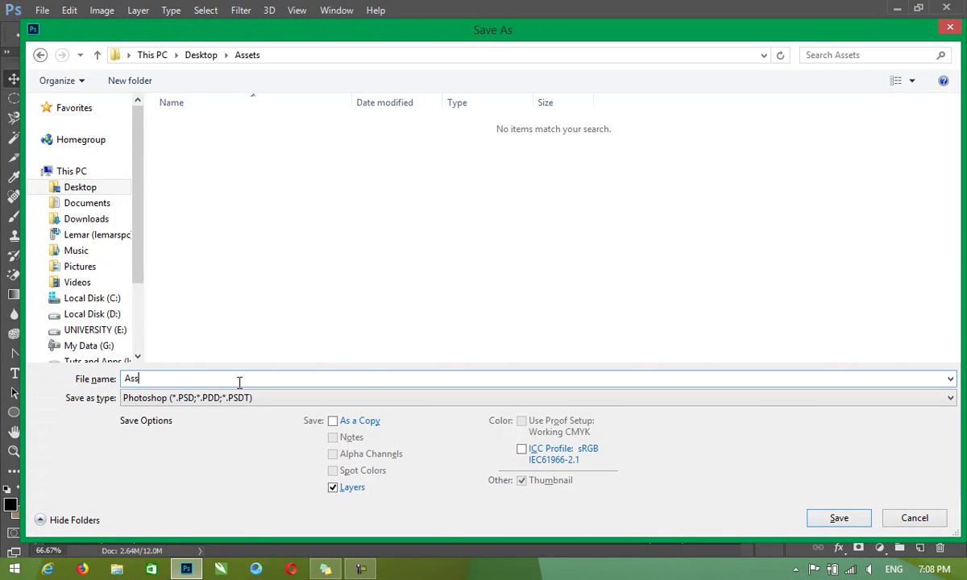
pyautogui.write('s')
pyautogui.press('Return')
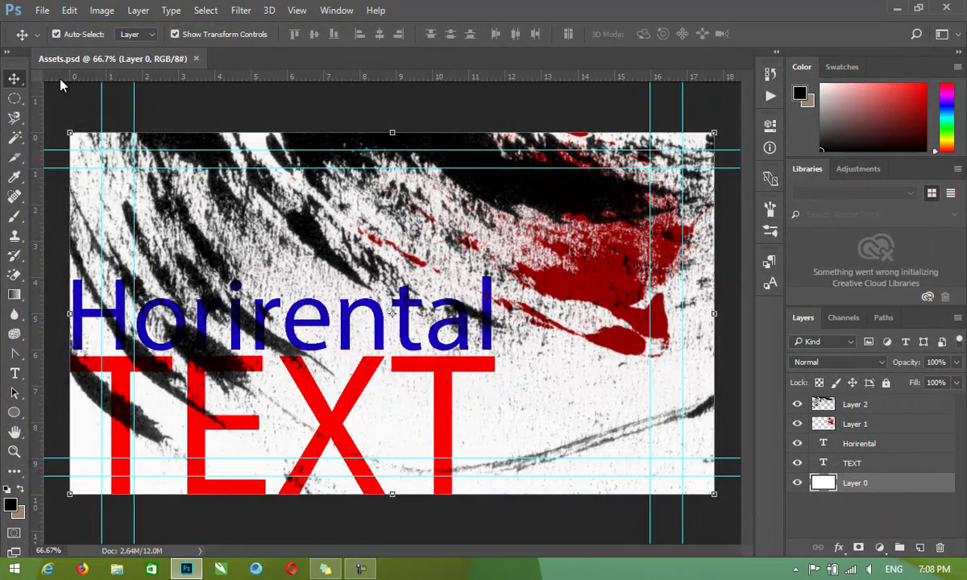
pyautogui.click(863, 405)
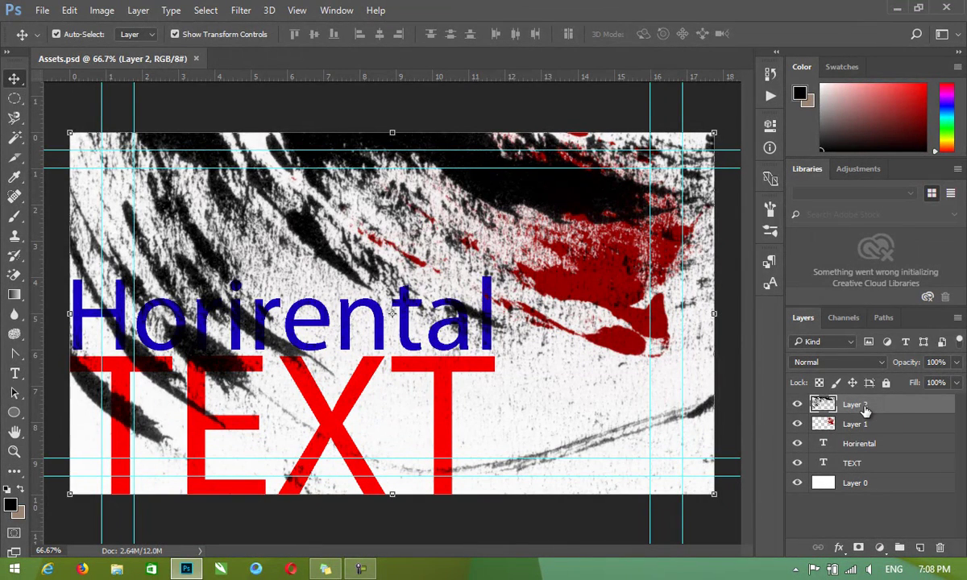
# Rename Layer 2 and Layer 1 to Layer 2.png and Layer 1.png
pyautogui.doubleClick(857, 406)
pyautogui.write('ng')
pyautogui.press('Return')
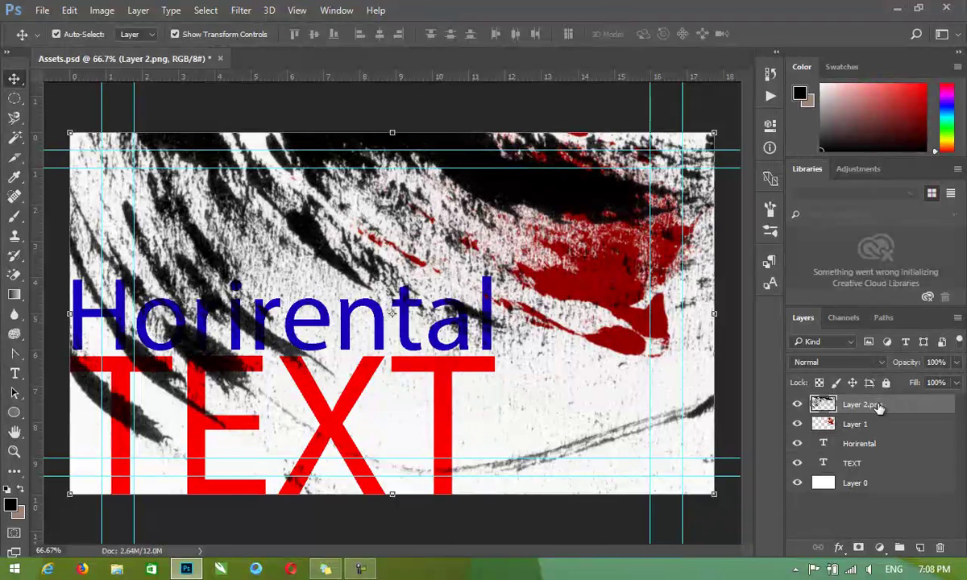
pyautogui.click(875, 424)
pyautogui.doubleClick(880, 424)
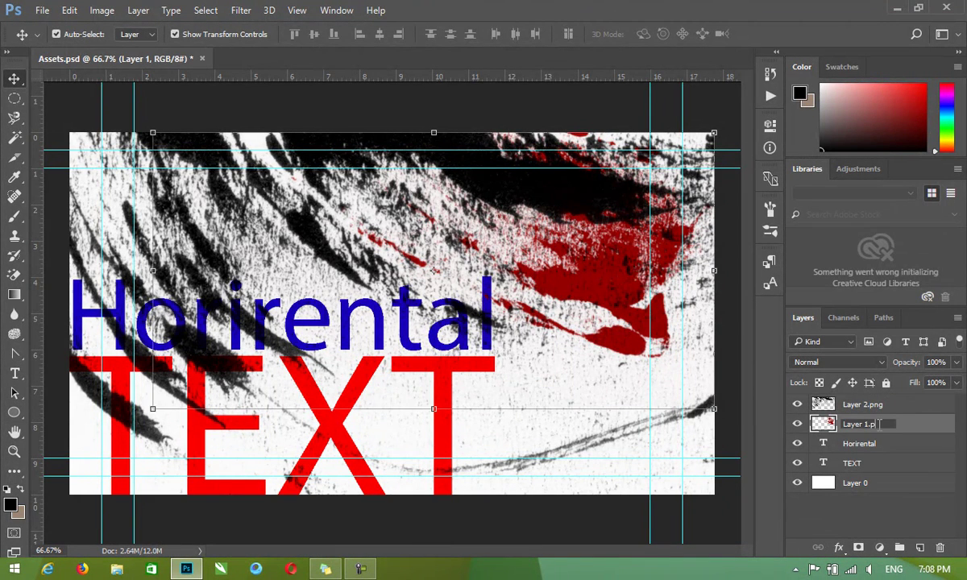
pyautogui.write('ng')
pyautogui.press('Return')
# Rename the remaining layers to Horirental.jpg, TEXT.GIF and Layer 0.TIFF
pyautogui.click(879, 442)
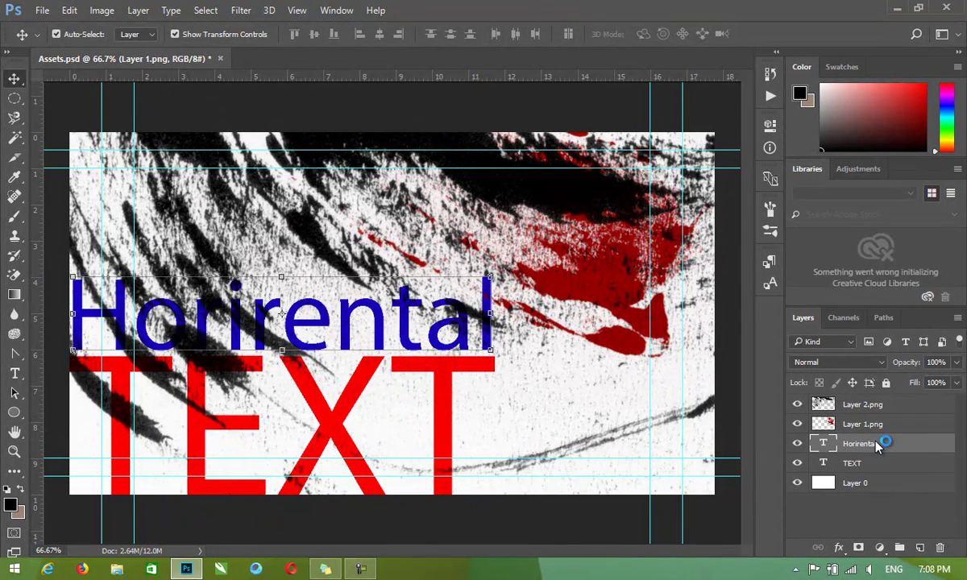
pyautogui.doubleClick(861, 444)
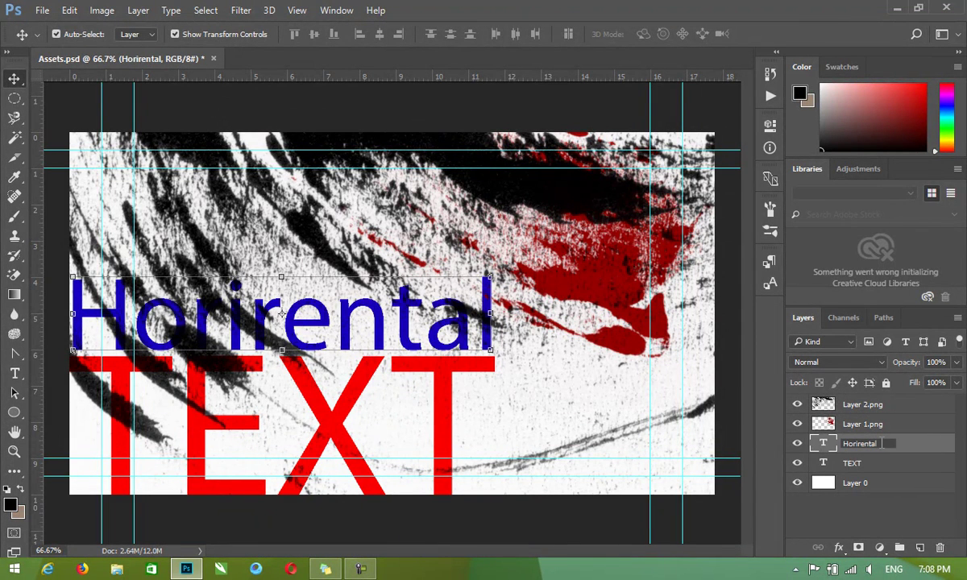
pyautogui.write('.pg')
pyautogui.click(858, 464)
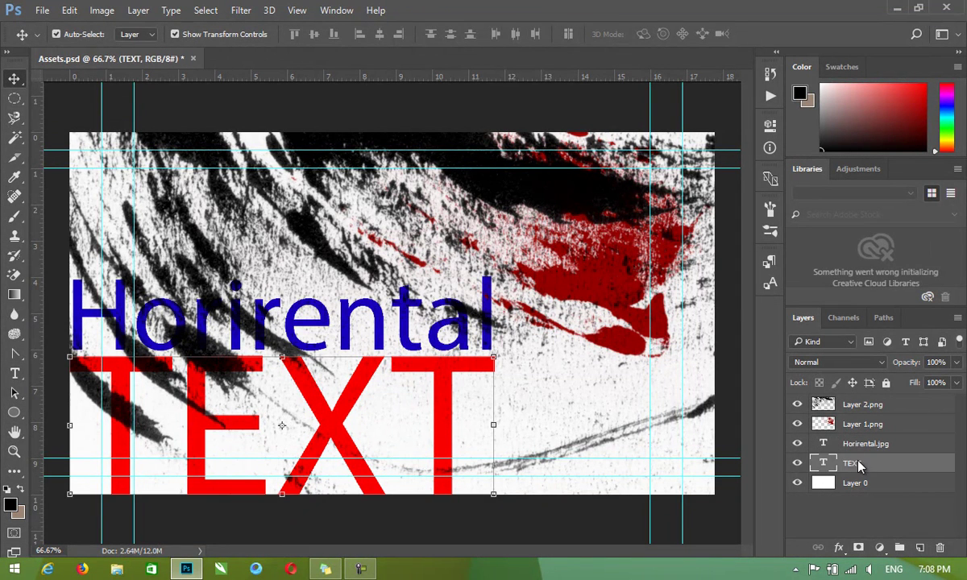
pyautogui.click(874, 463)
pyautogui.write('.G')
pyautogui.click(822, 483)
pyautogui.doubleClick(865, 484)
pyautogui.click(879, 482)
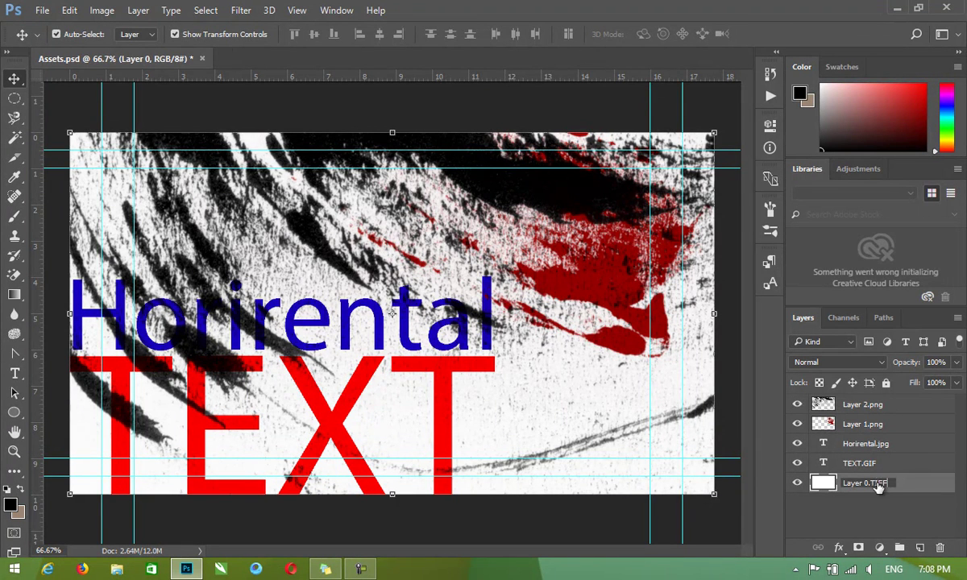
pyautogui.press('Return')
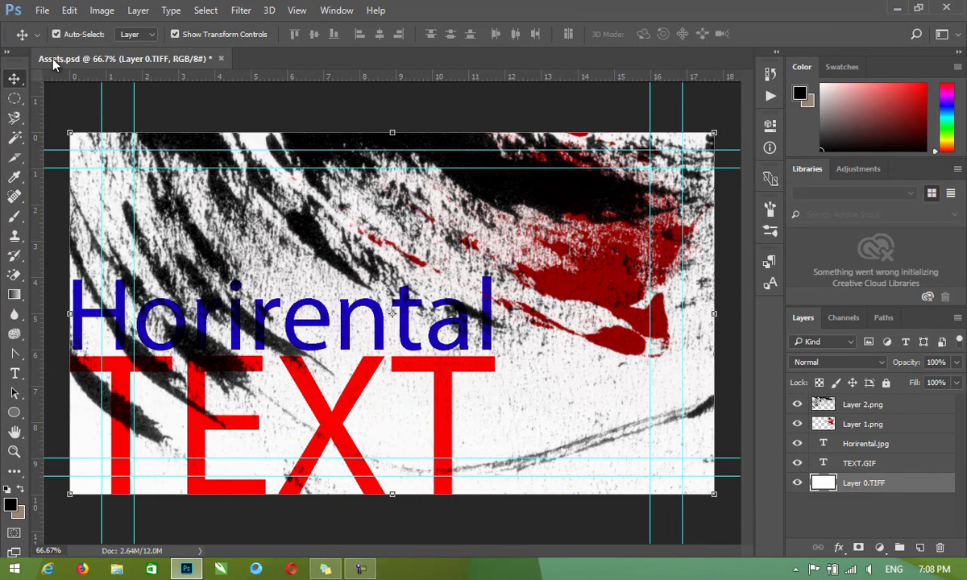
# Turn on File > Generate > Image Assets, minimize Photoshop, and open the Desktop Assets folder
pyautogui.press('ctrl')
pyautogui.click(42, 11)
pyautogui.moveTo(63, 242)
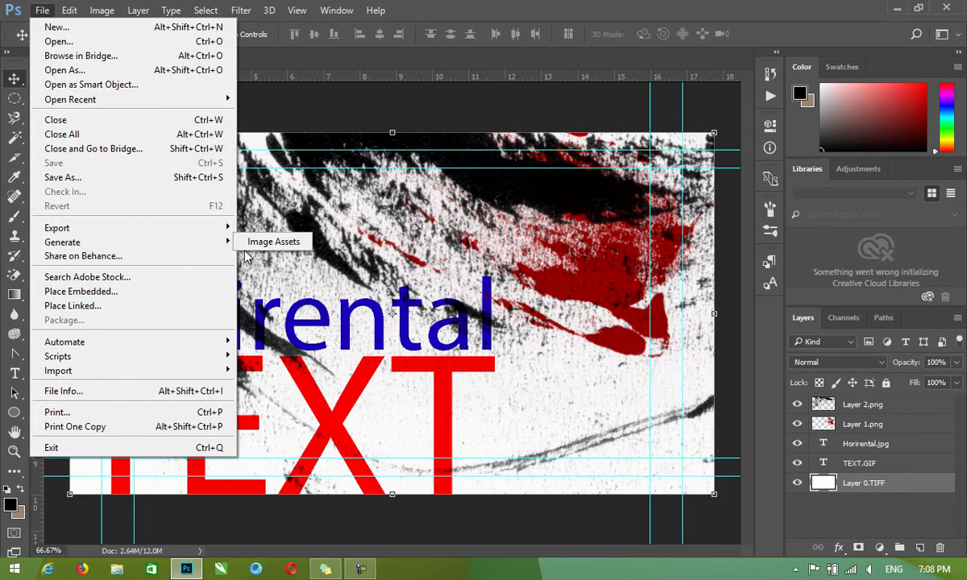
pyautogui.click(259, 247)
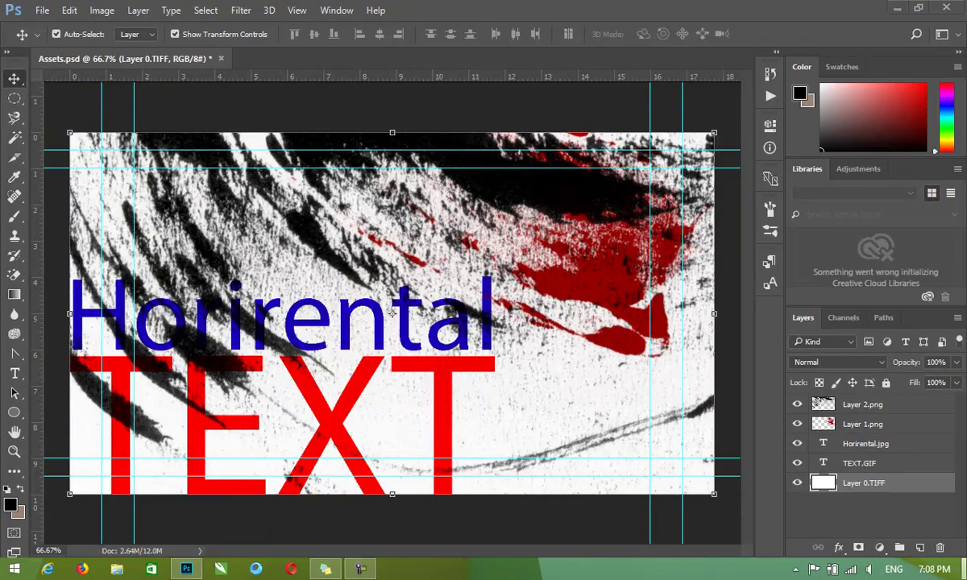
pyautogui.click(896, 7)
pyautogui.doubleClick(370, 211)
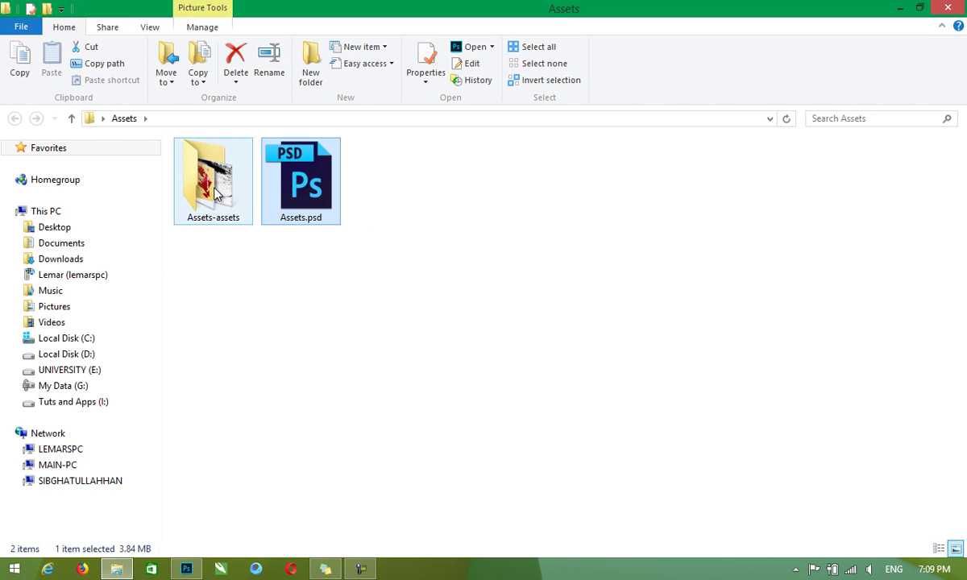
# Open the Assets-assets folder and select errors.txt
pyautogui.click(215, 224)
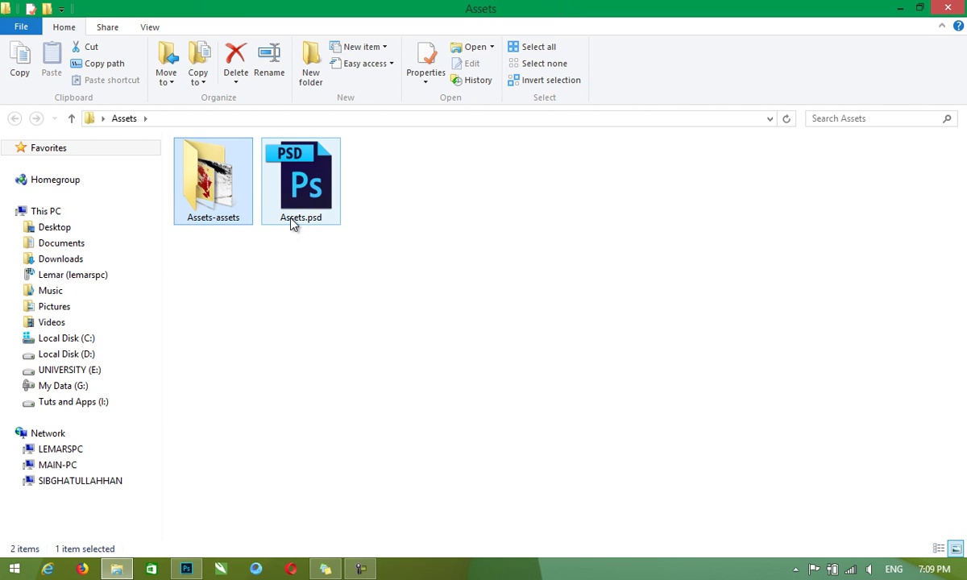
pyautogui.doubleClick(225, 206)
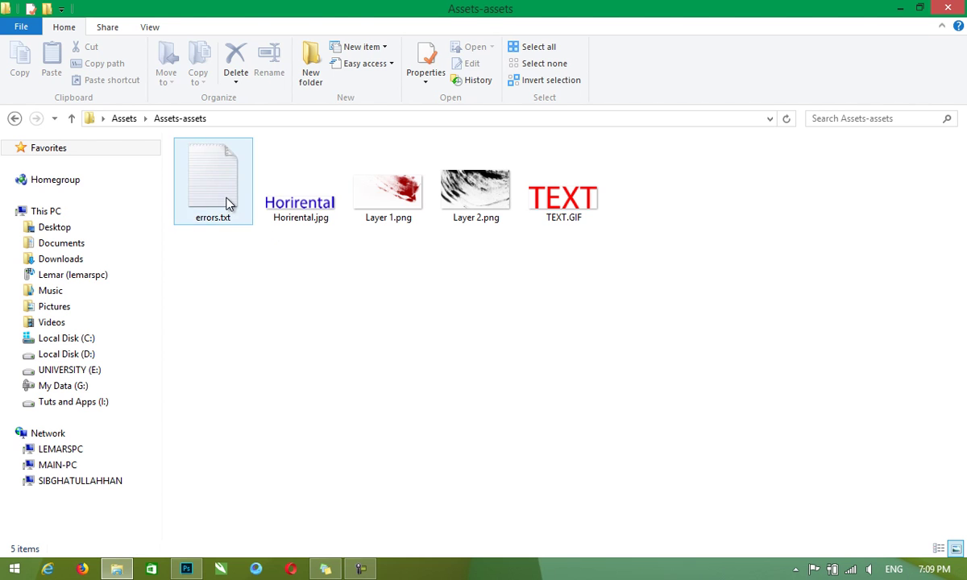
pyautogui.click(226, 203)
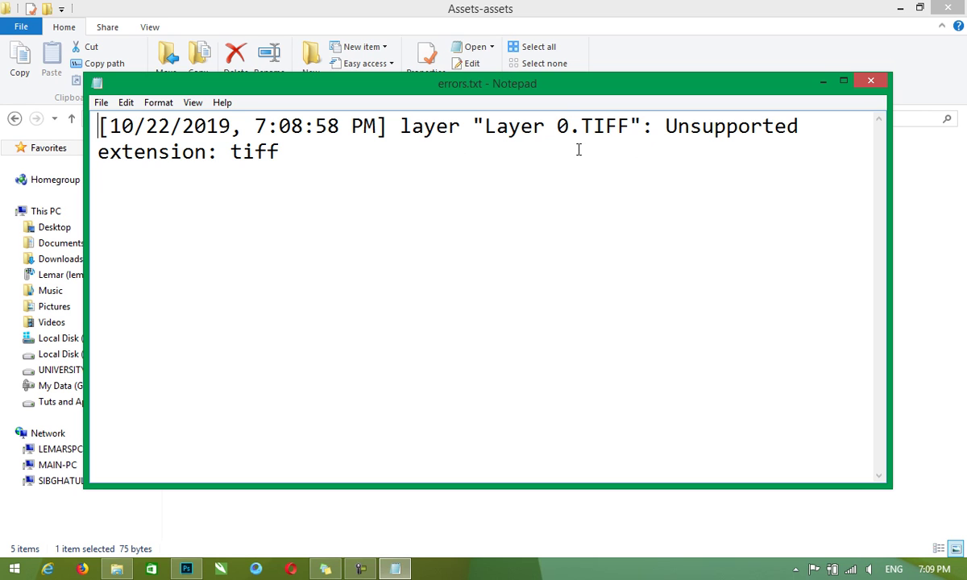
# Close the errors.txt log and open Horirental.jpg for preview
pyautogui.click(870, 80)
pyautogui.doubleClick(303, 211)
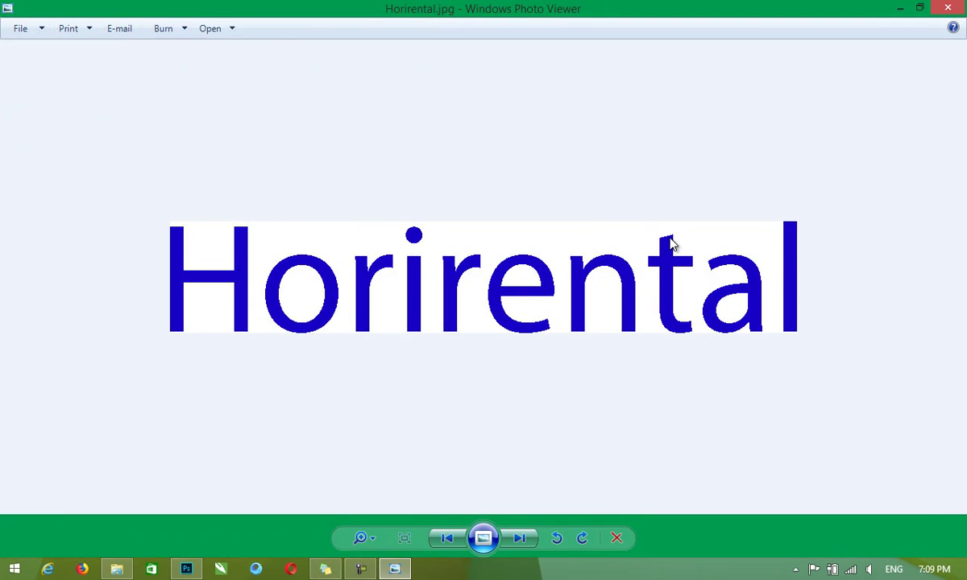
# Close the Horirental.jpg preview, then view Layer 1.png's red splatter and close it
pyautogui.hotkey('alt', 'F4')
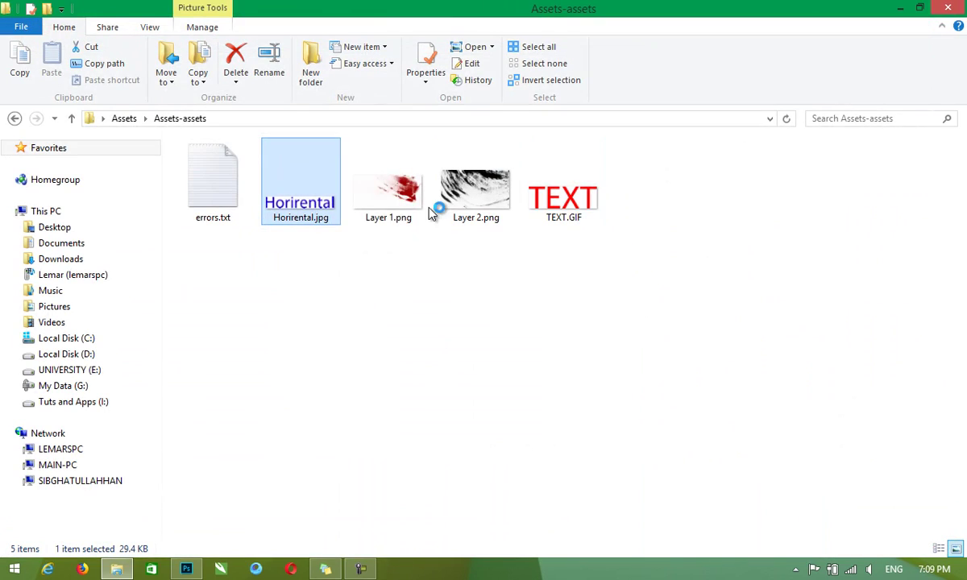
pyautogui.doubleClick(403, 193)
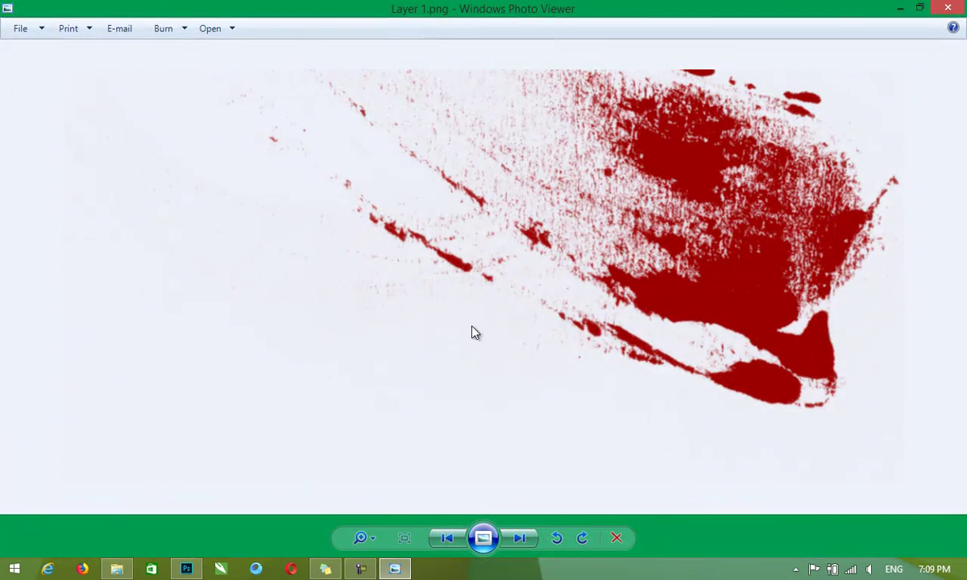
pyautogui.hotkey('alt', 'F4')
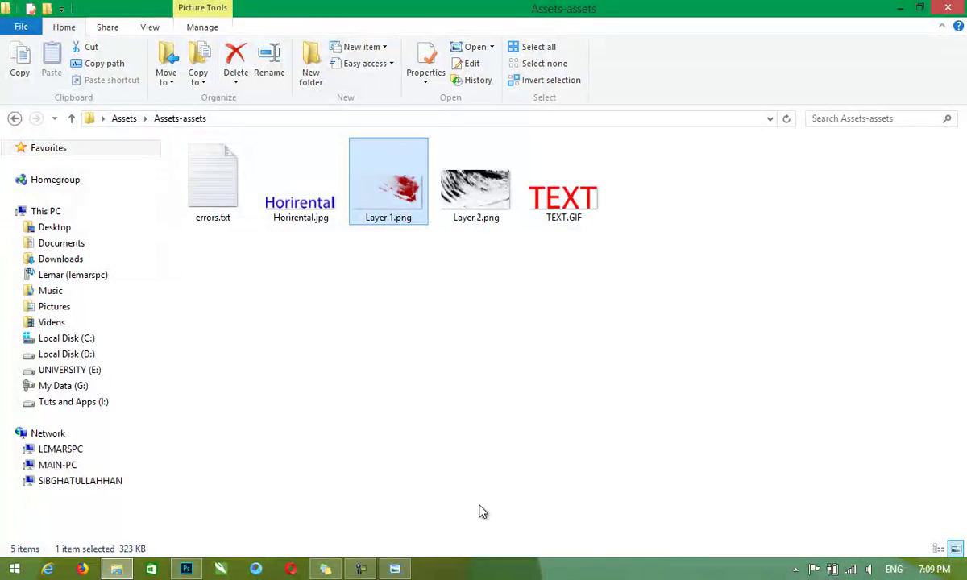
pyautogui.click(394, 570)
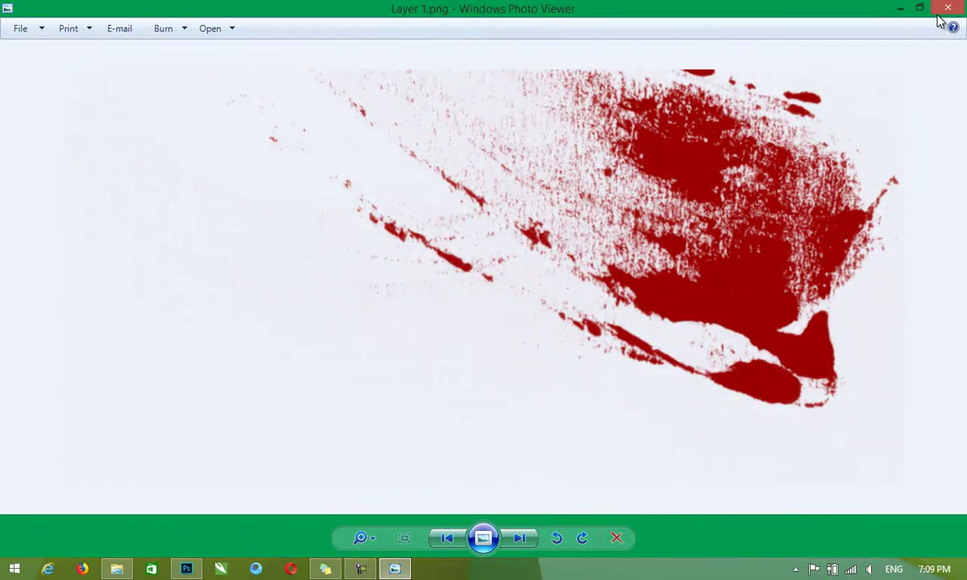
pyautogui.click(880, 23)
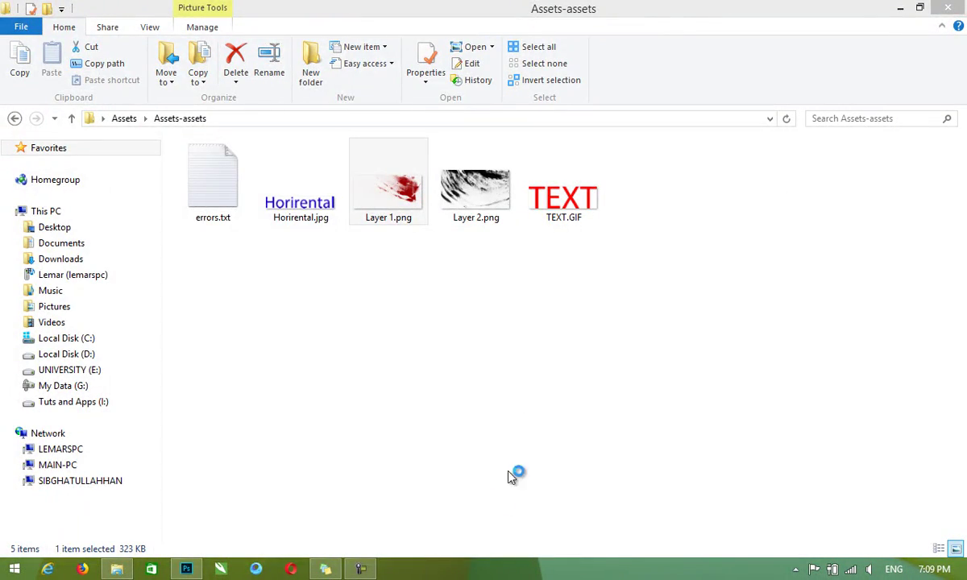
# Rotate the red splatter Layer 1.png so it tilts diagonally across the canvas's right half
pyautogui.click(186, 570)
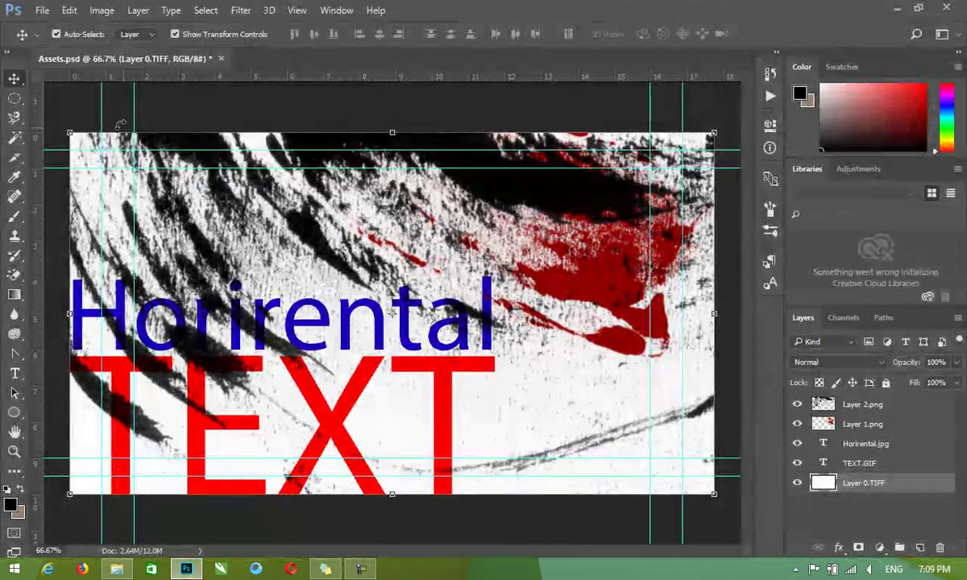
pyautogui.click(858, 425)
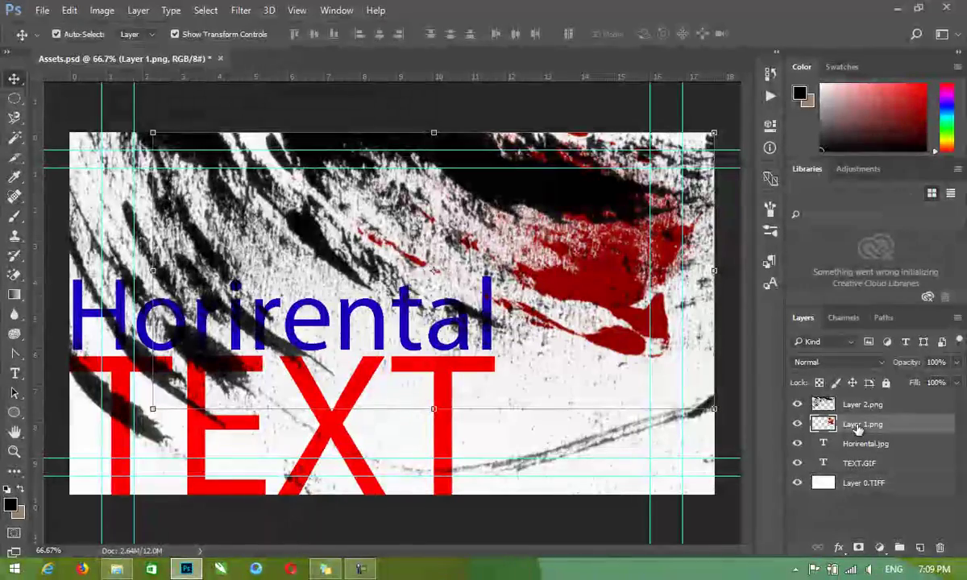
pyautogui.click(72, 36)
pyautogui.hotkey('ctrl', 't')
pyautogui.moveTo(645, 419)
pyautogui.mouseDown()
pyautogui.moveTo(485, 484)
pyautogui.moveTo(545, 379)
pyautogui.mouseUp()
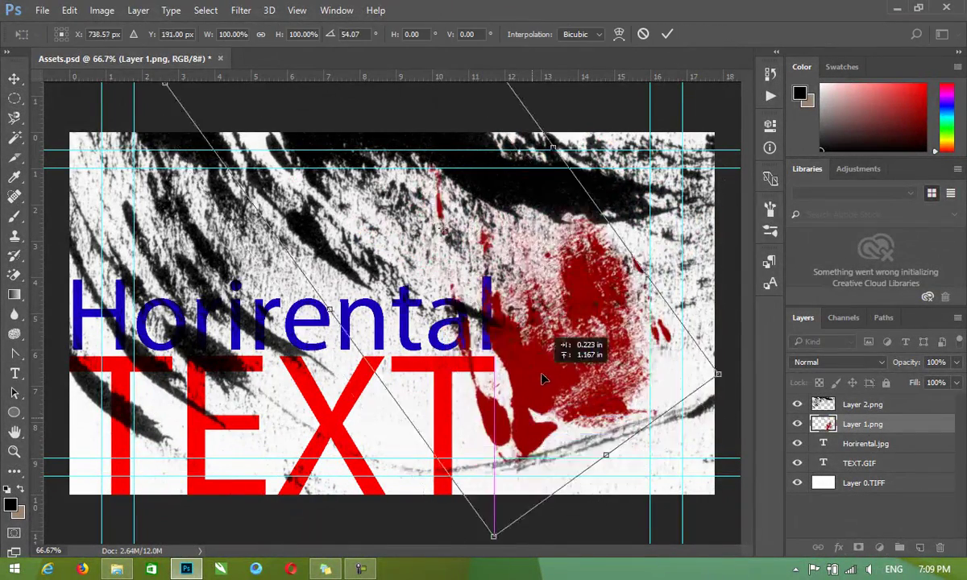
pyautogui.click(666, 34)
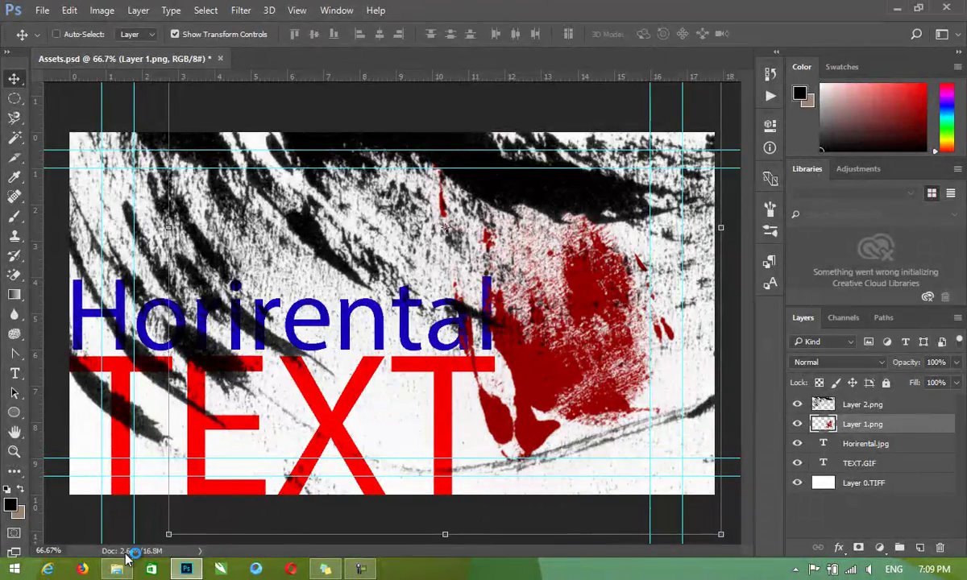
# Check the updated Layer 1.png export in the assets folder, then return to Assets.psd
pyautogui.click(117, 569)
pyautogui.click(386, 189)
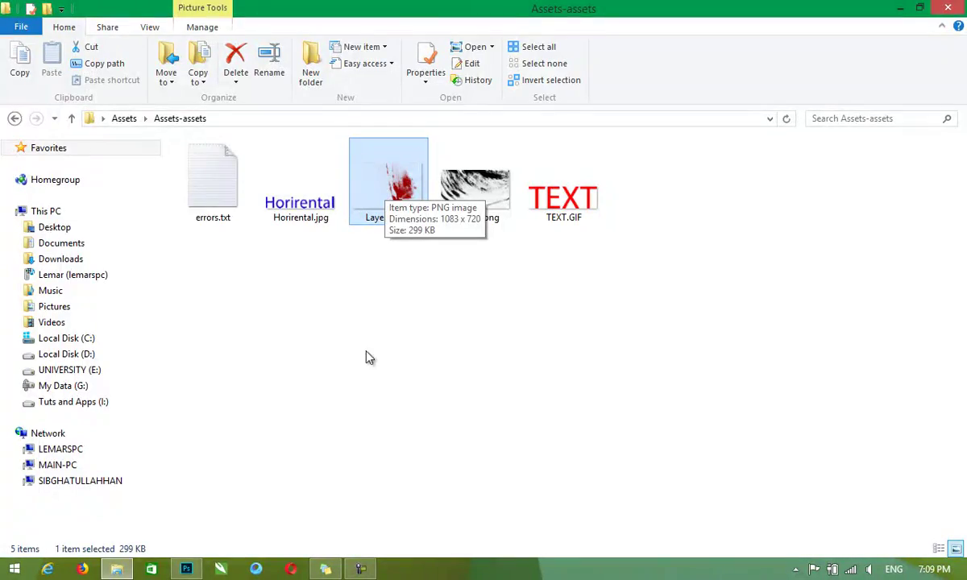
pyautogui.click(196, 564)
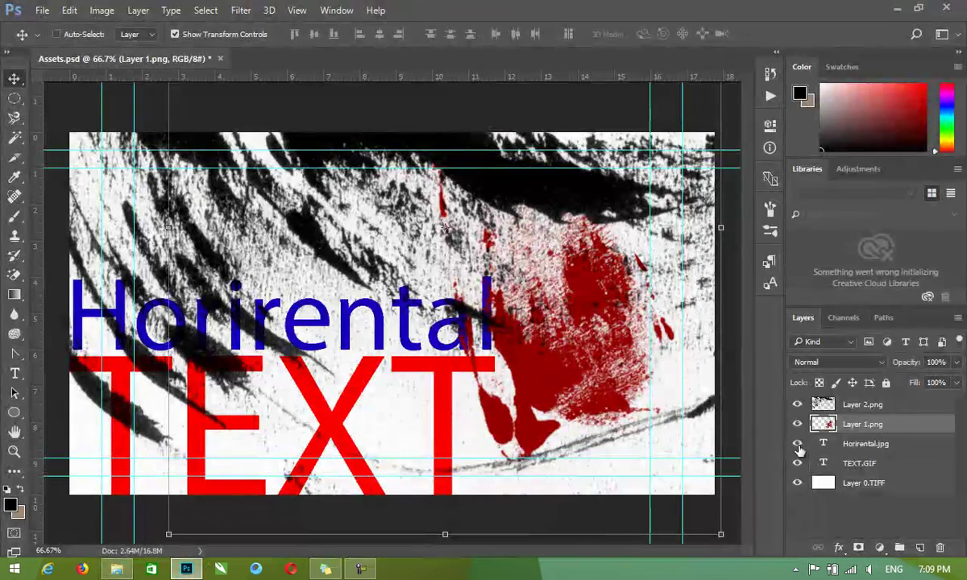
# Change the TEXT.GIF type layer's colour from red to dark green and commit the edit
pyautogui.click(844, 464)
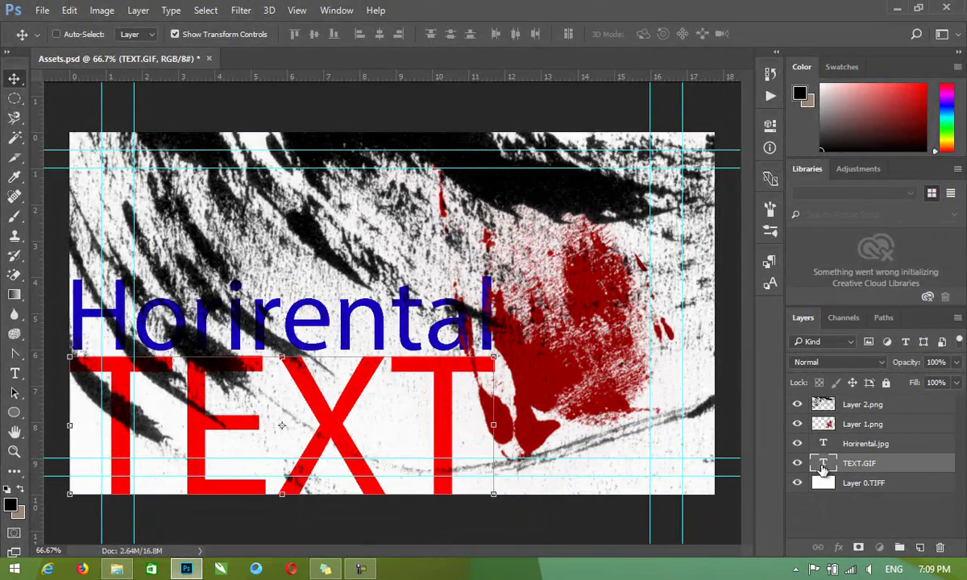
pyautogui.doubleClick(823, 463)
pyautogui.click(524, 36)
pyautogui.click(499, 263)
pyautogui.click(442, 243)
pyautogui.click(611, 123)
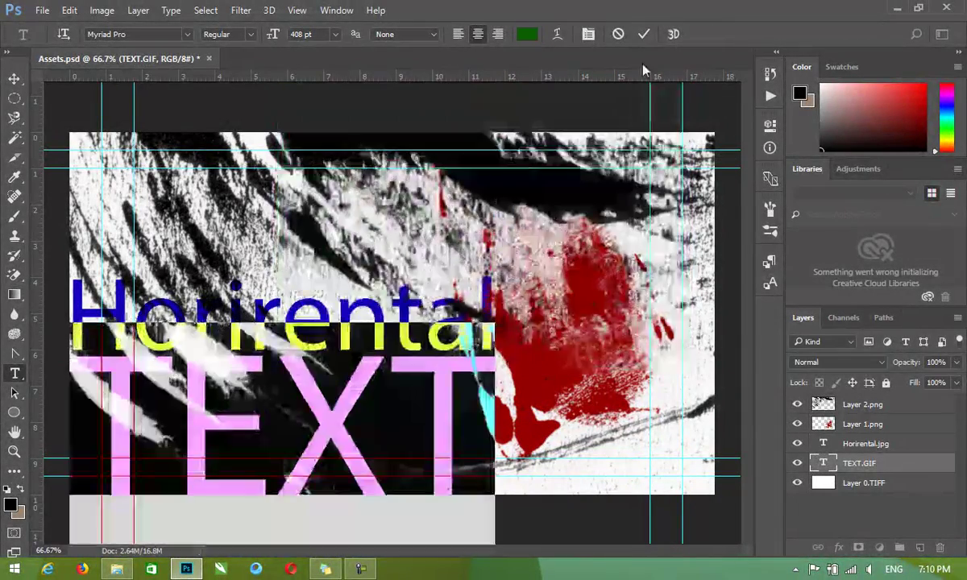
pyautogui.hotkey('ctrl', 'Return')
pyautogui.click(117, 570)
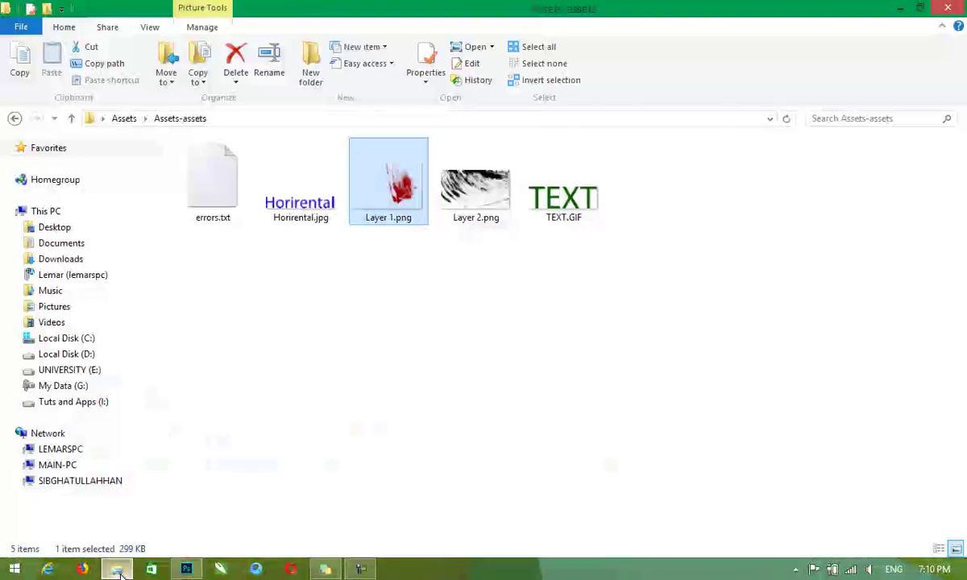
pyautogui.moveTo(564, 185)
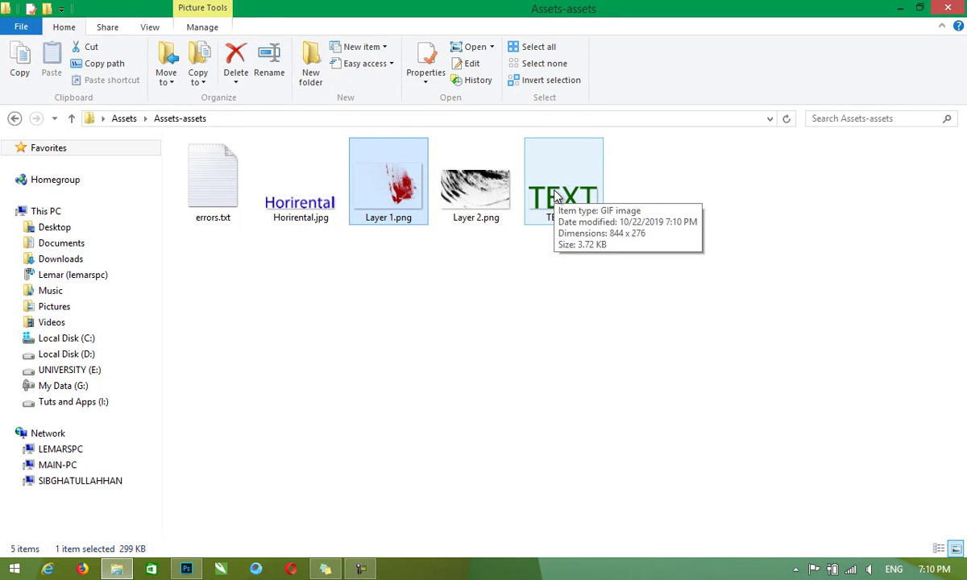
# Check Layer 2.png's export as a 1280 × 720 PNG, then return to Assets.psd
pyautogui.click(495, 185)
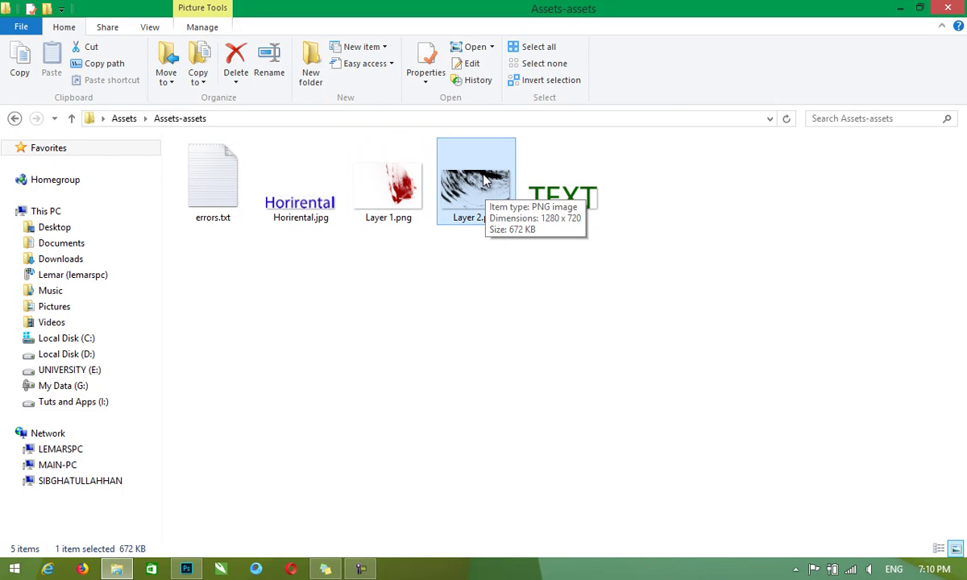
pyautogui.click(186, 569)
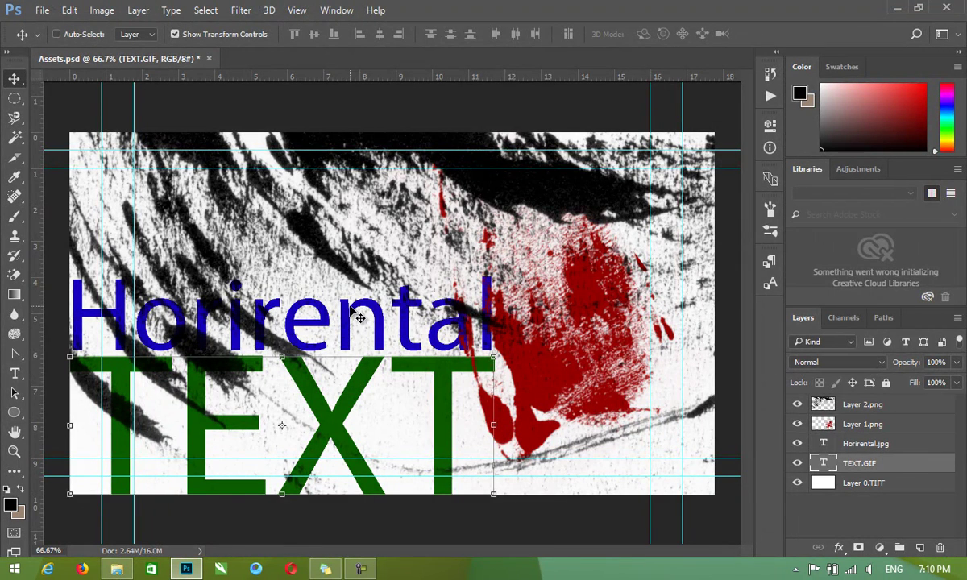
# Rename the background layer Layer 0.TIFF to Layer 0.bmp
pyautogui.click(874, 486)
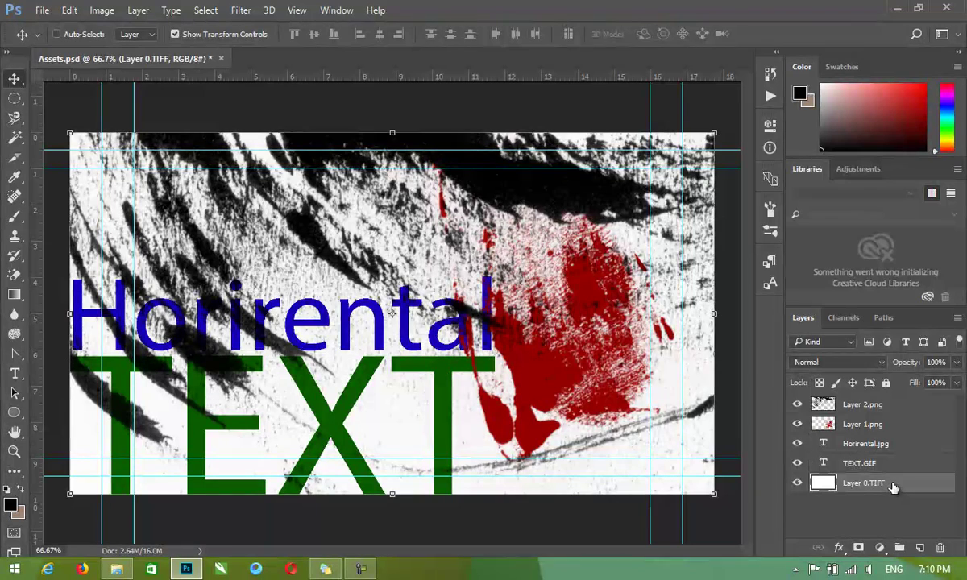
pyautogui.doubleClick(874, 484)
pyautogui.press('Return')
pyautogui.doubleClick(862, 489)
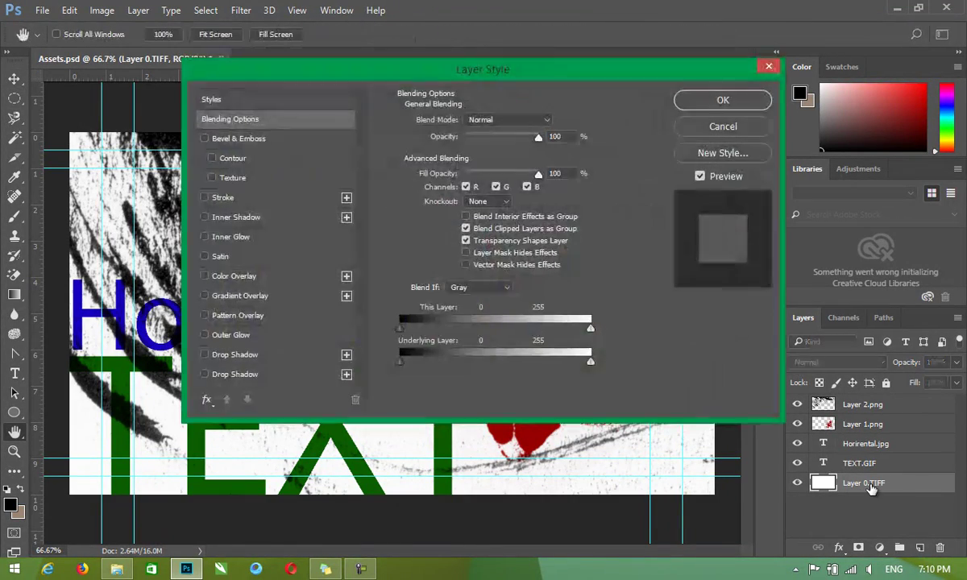
pyautogui.click(748, 129)
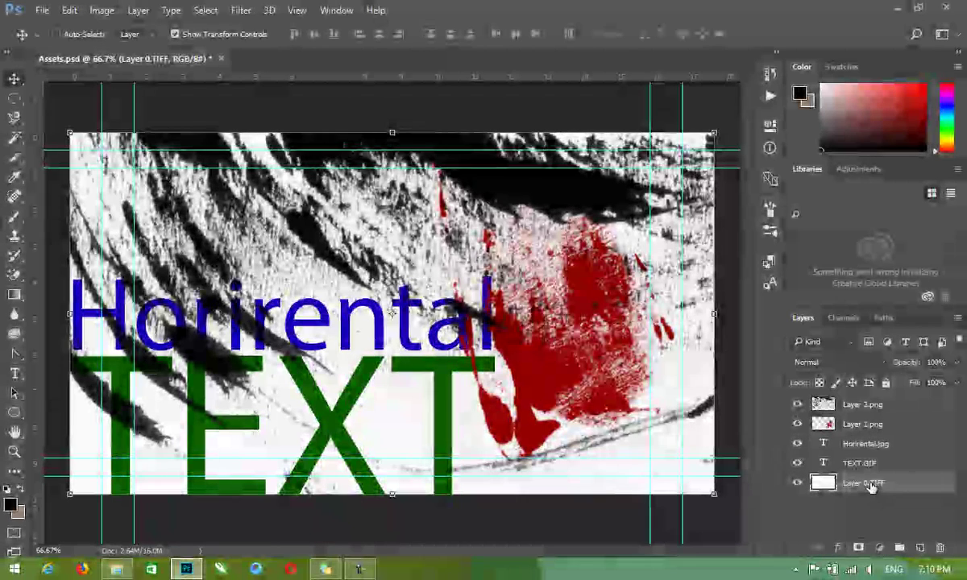
pyautogui.doubleClick(887, 482)
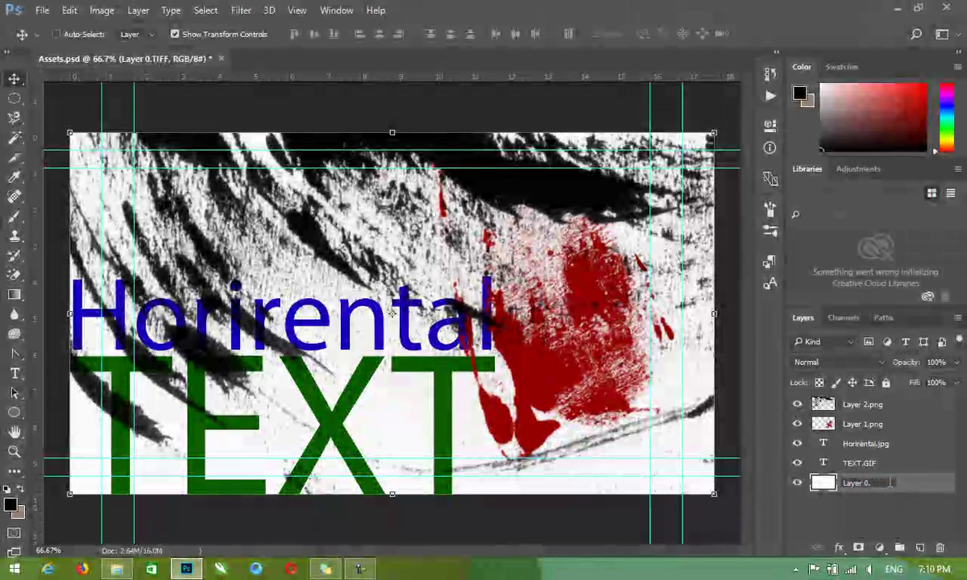
pyautogui.write('bmp')
pyautogui.press('Return')
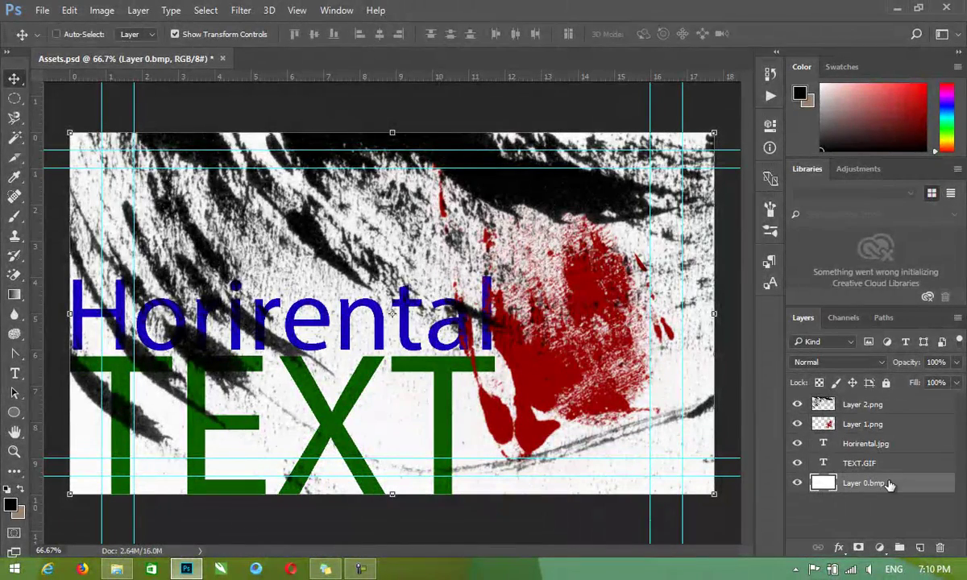
# Toggle File > Generate > Image Assets off and back on
pyautogui.click(42, 11)
pyautogui.moveTo(97, 241)
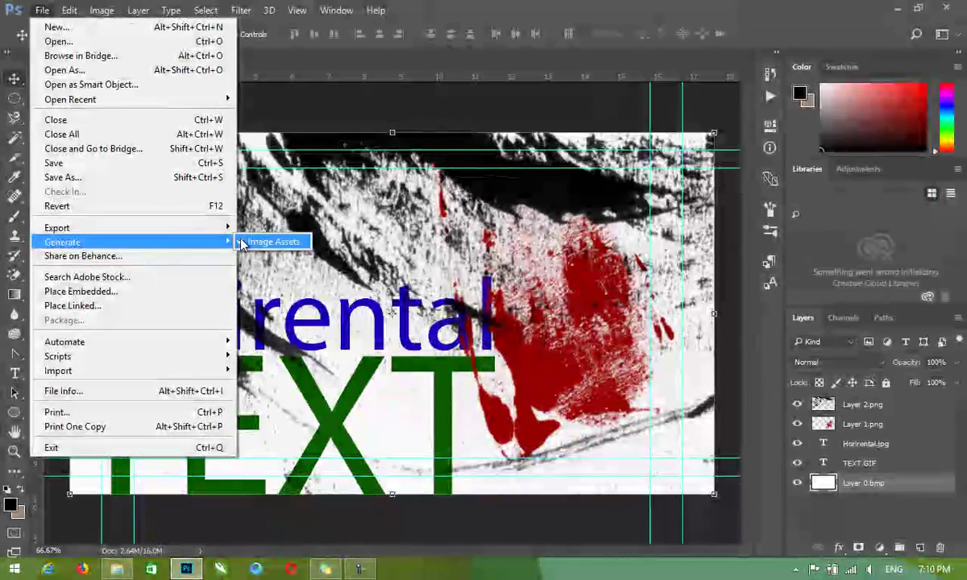
pyautogui.click(274, 242)
pyautogui.click(42, 10)
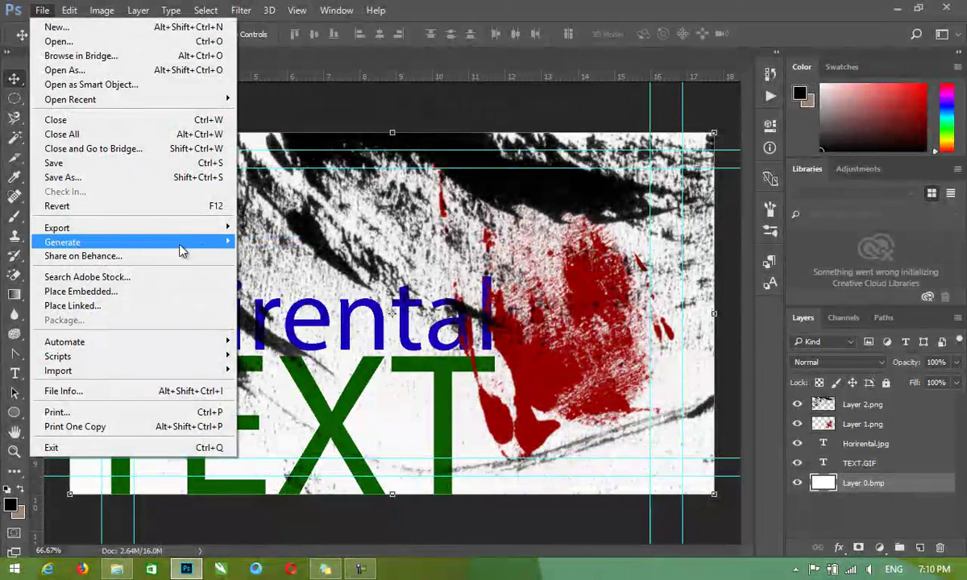
pyautogui.moveTo(62, 242)
pyautogui.click(266, 234)
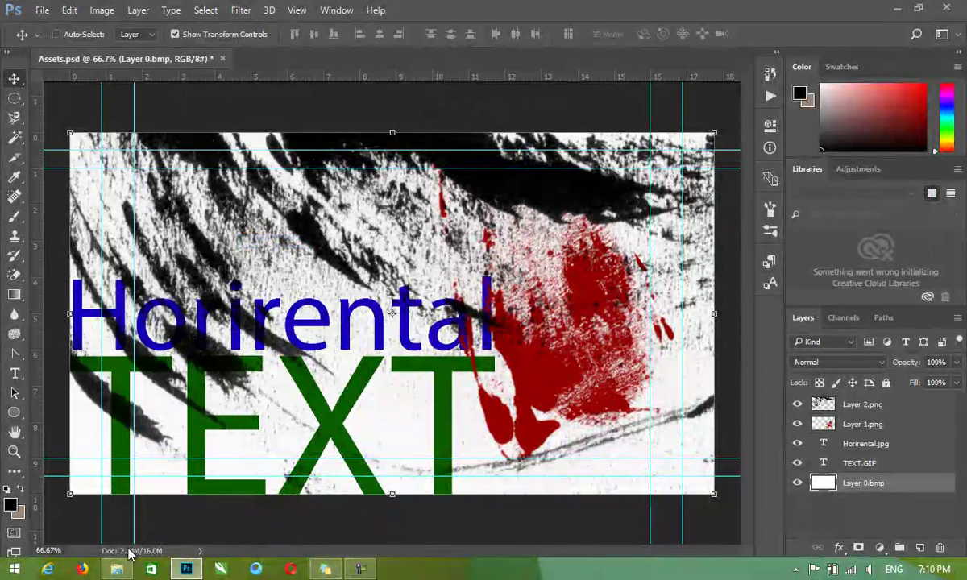
# Open errors.txt in Assets-assets to see the bmp error, close it, and show the desktop
pyautogui.click(117, 569)
pyautogui.click(900, 7)
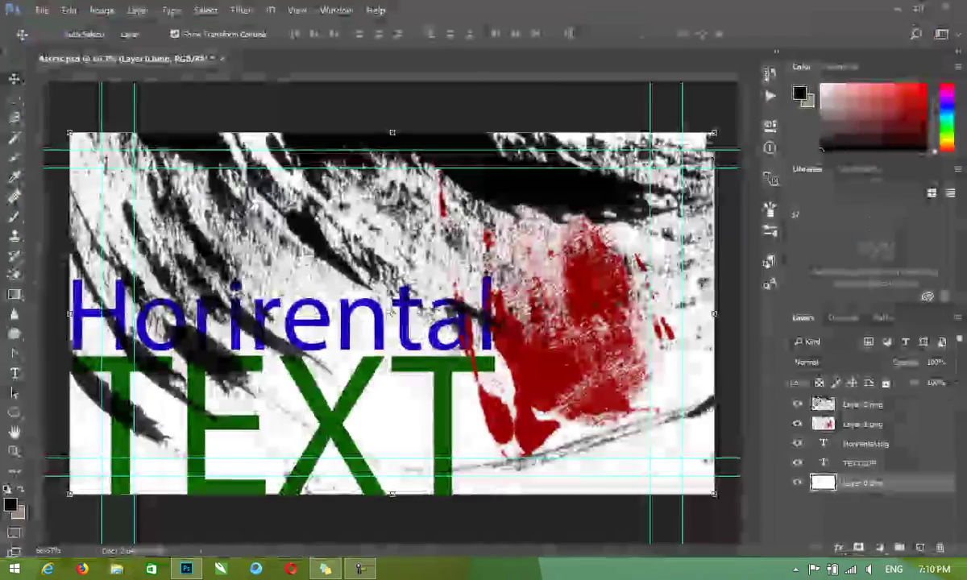
pyautogui.doubleClick(373, 218)
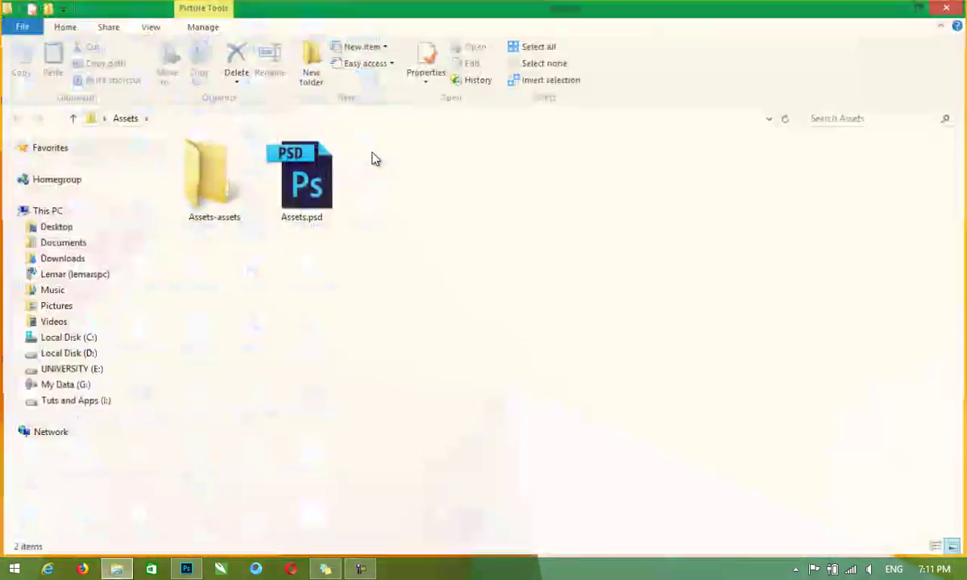
pyautogui.doubleClick(224, 186)
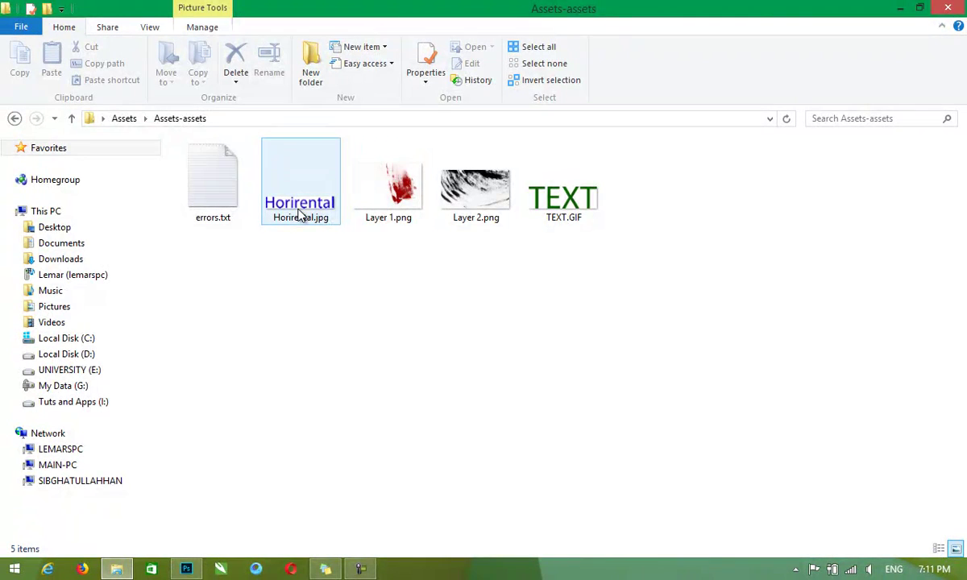
pyautogui.doubleClick(201, 211)
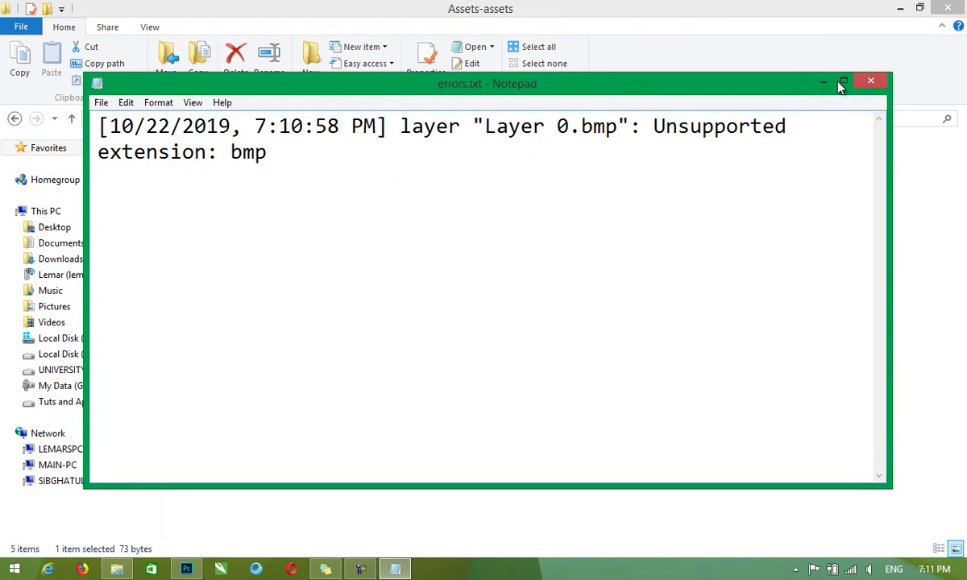
pyautogui.click(869, 81)
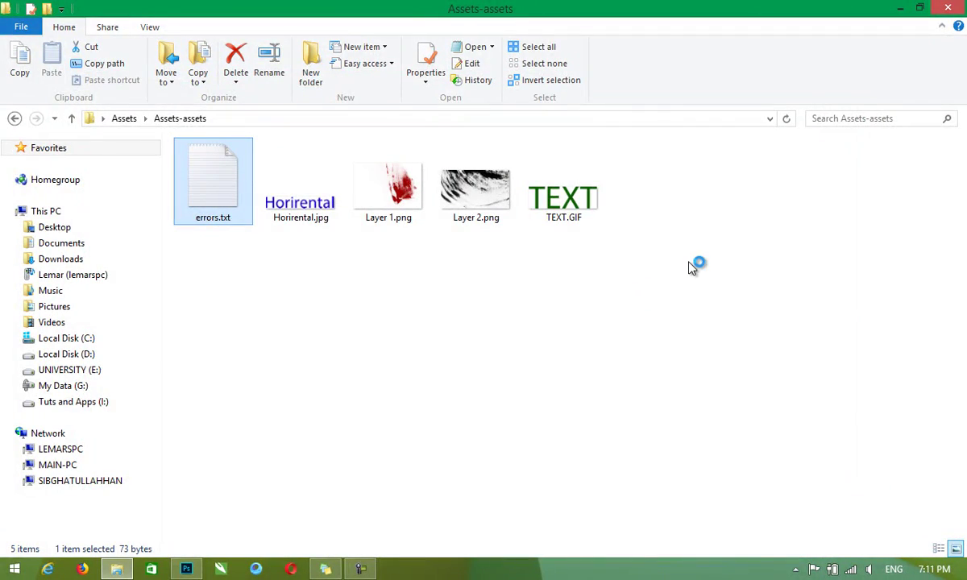
pyautogui.click(900, 8)
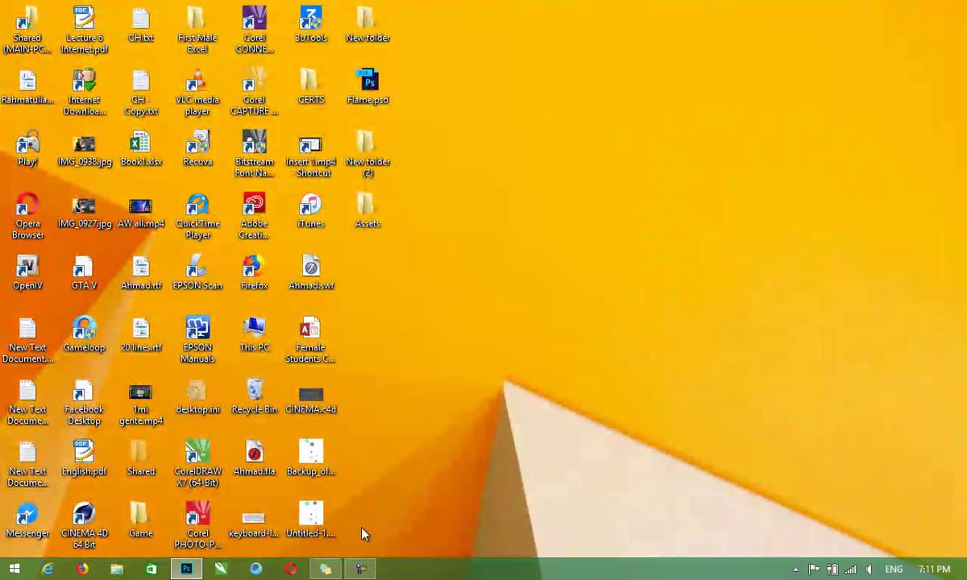
# Bring back Assets.psd and choose Share on Behance from the File menu
pyautogui.click(186, 569)
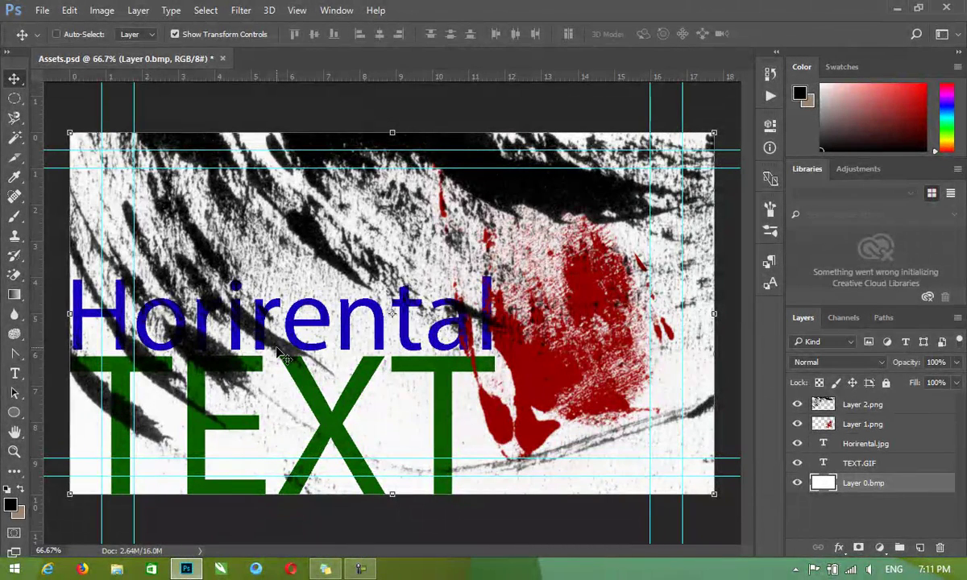
pyautogui.click(42, 10)
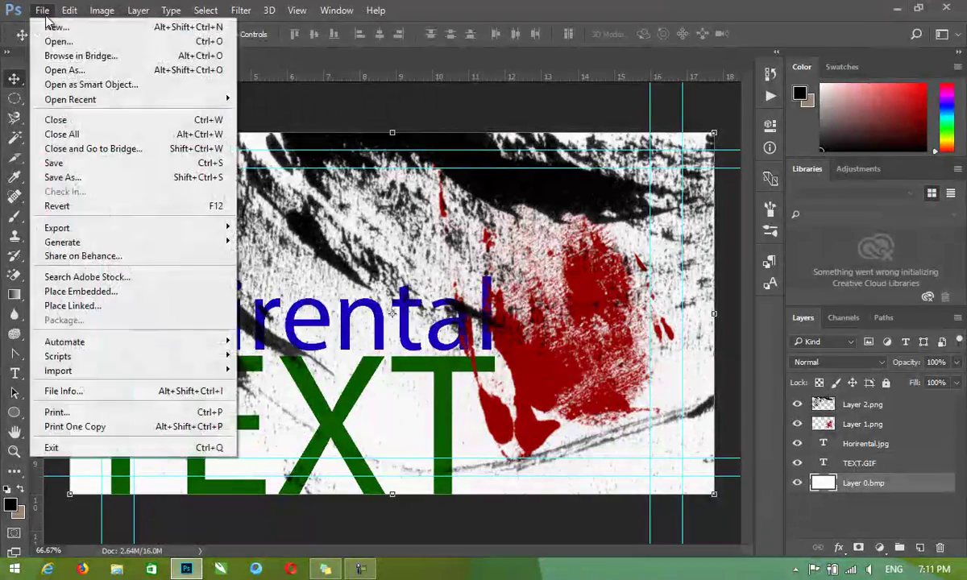
pyautogui.click(127, 256)
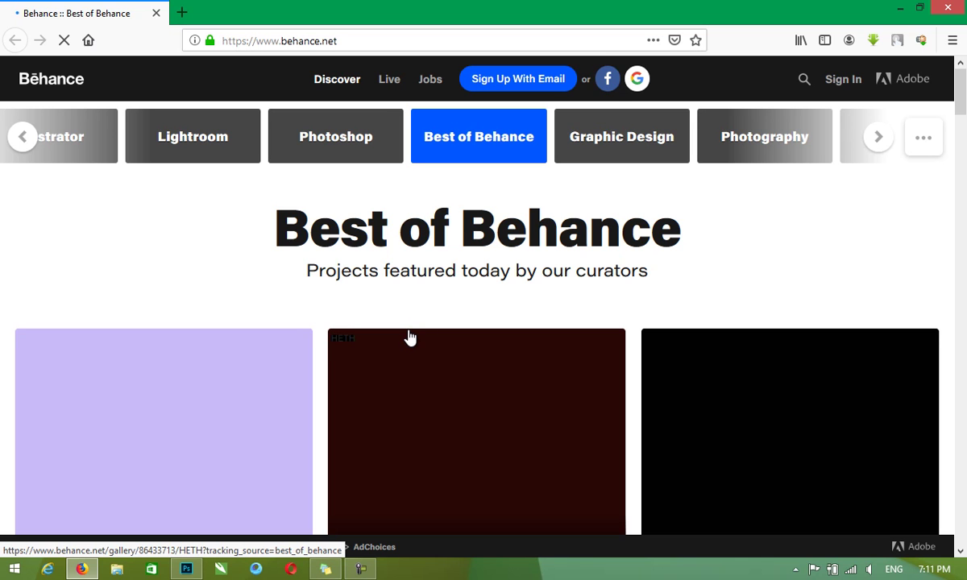
# Scroll through the Best of Behance gallery, then close Firefox to return to Photoshop
pyautogui.scroll(-5, 411, 339)
pyautogui.scroll(2, 410, 342)
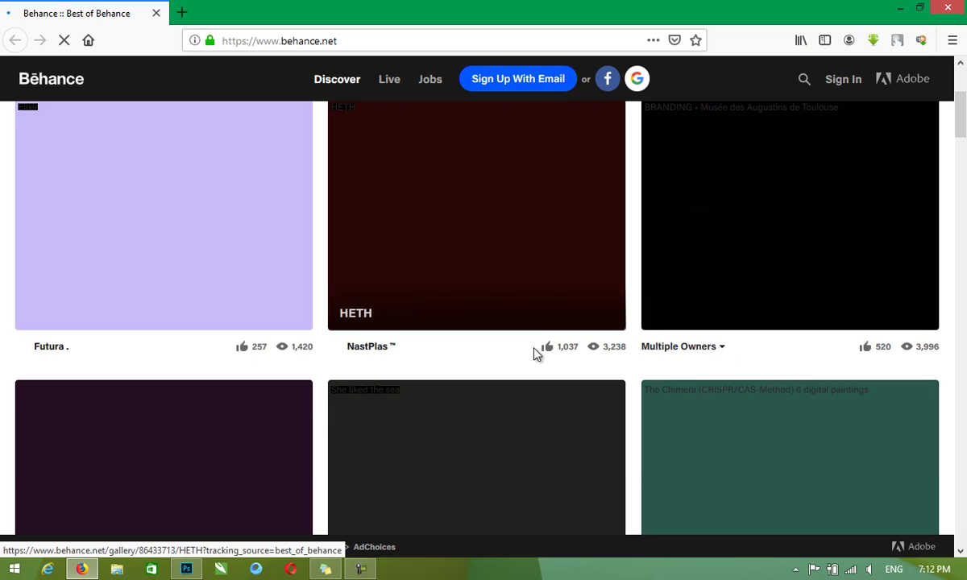
pyautogui.scroll(4, 549, 359)
pyautogui.scroll(-3, 548, 359)
pyautogui.scroll(-8, 548, 359)
pyautogui.scroll(2, 550, 360)
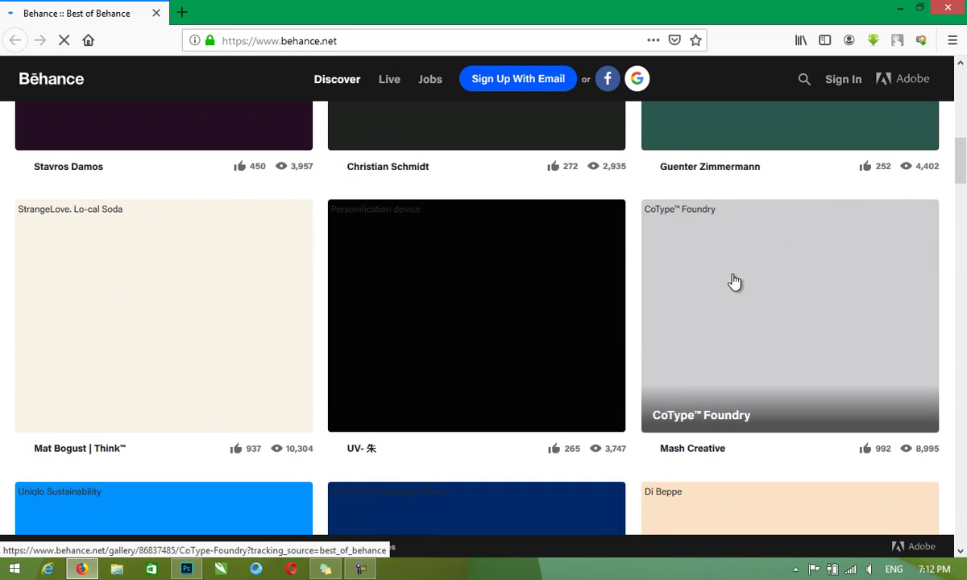
pyautogui.click(945, 10)
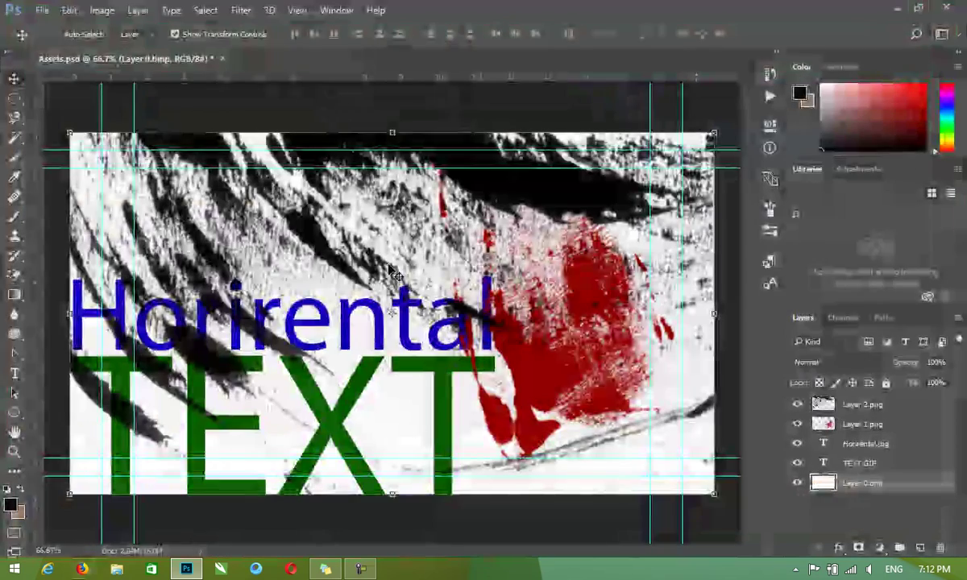
pyautogui.click(41, 11)
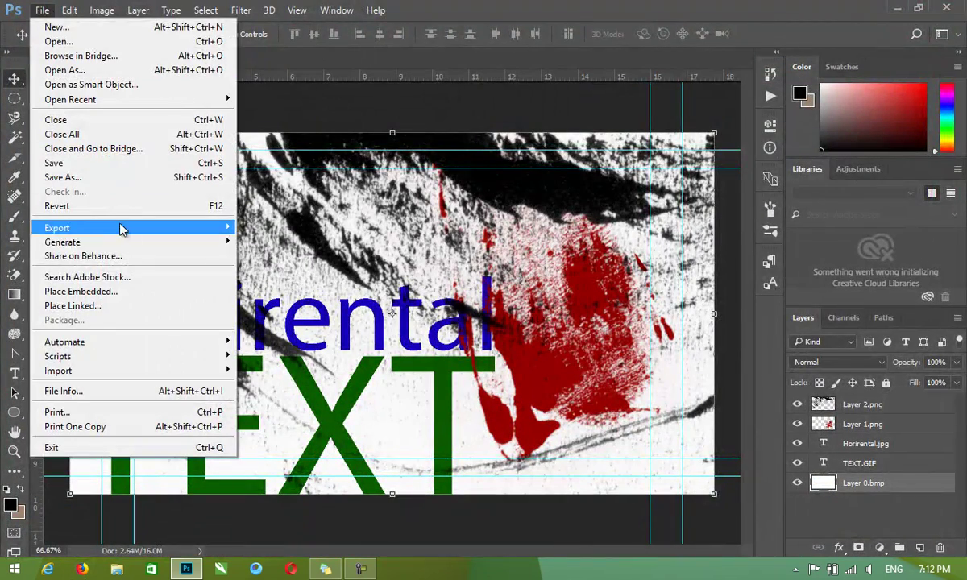
pyautogui.click(133, 276)
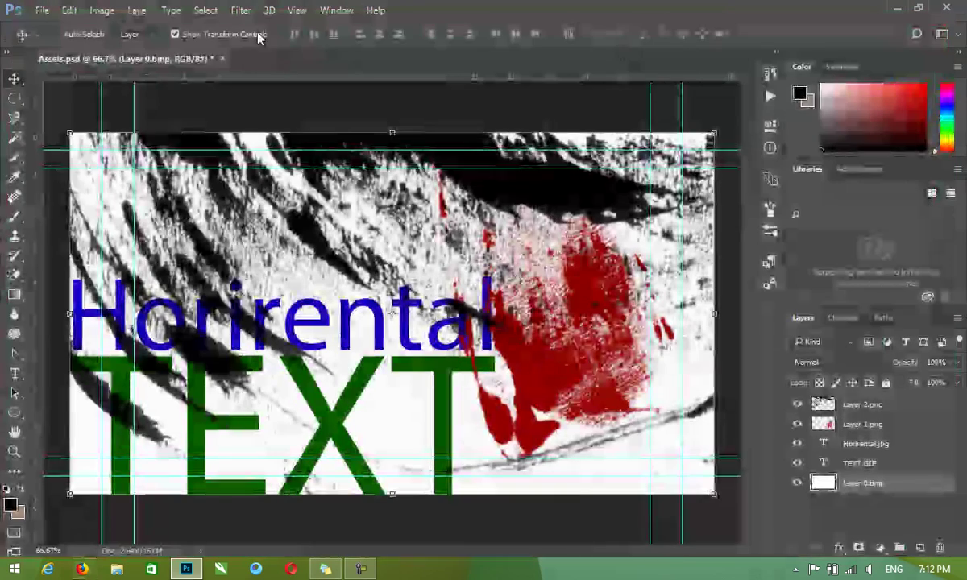
pyautogui.click(40, 10)
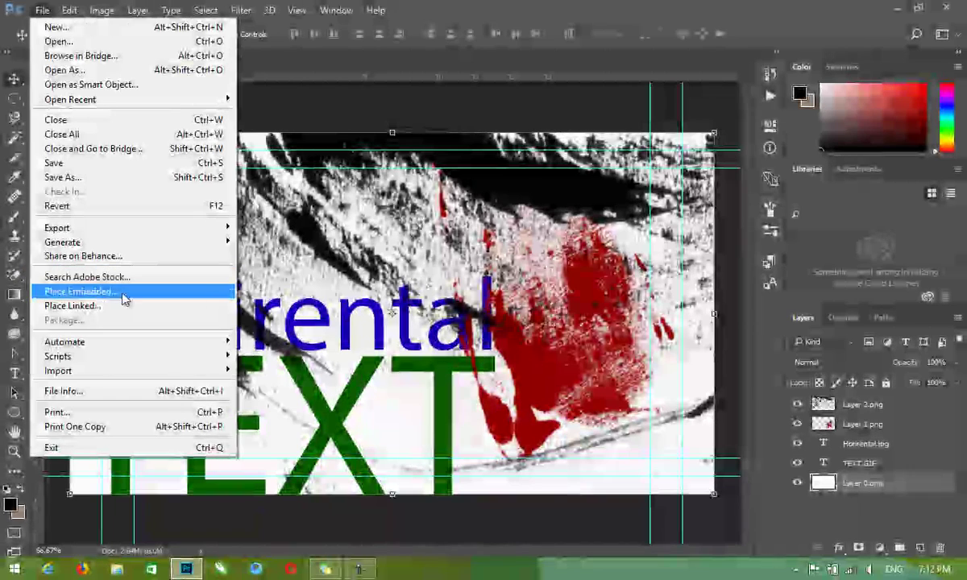
pyautogui.click(116, 294)
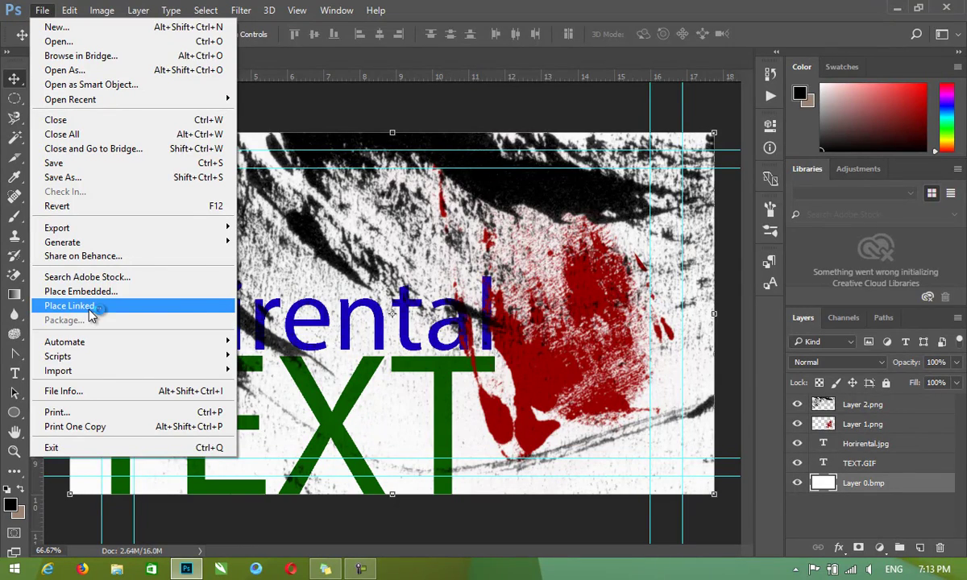
# Place the park fountain photo from Pictures as a linked layer
pyautogui.click(90, 307)
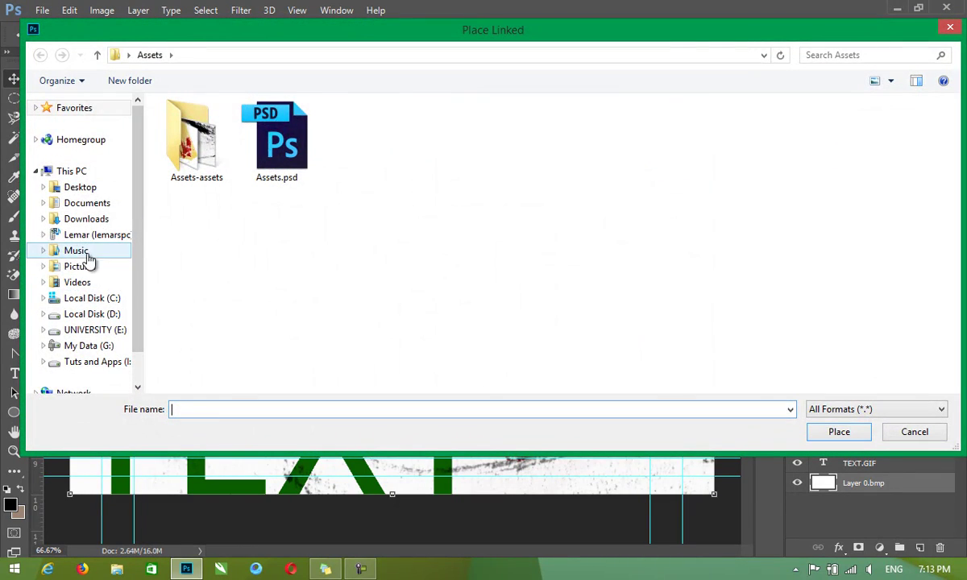
pyautogui.click(81, 266)
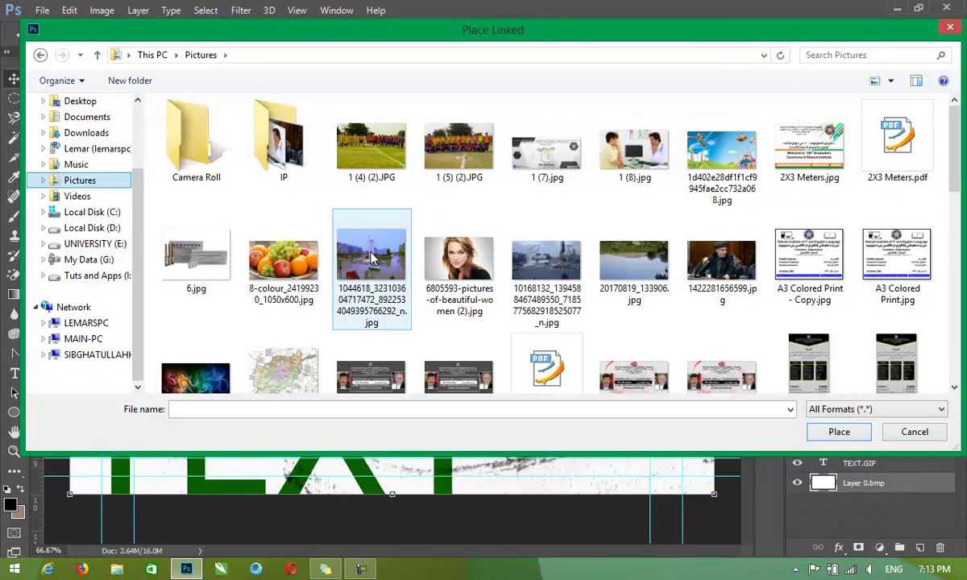
pyautogui.doubleClick(373, 258)
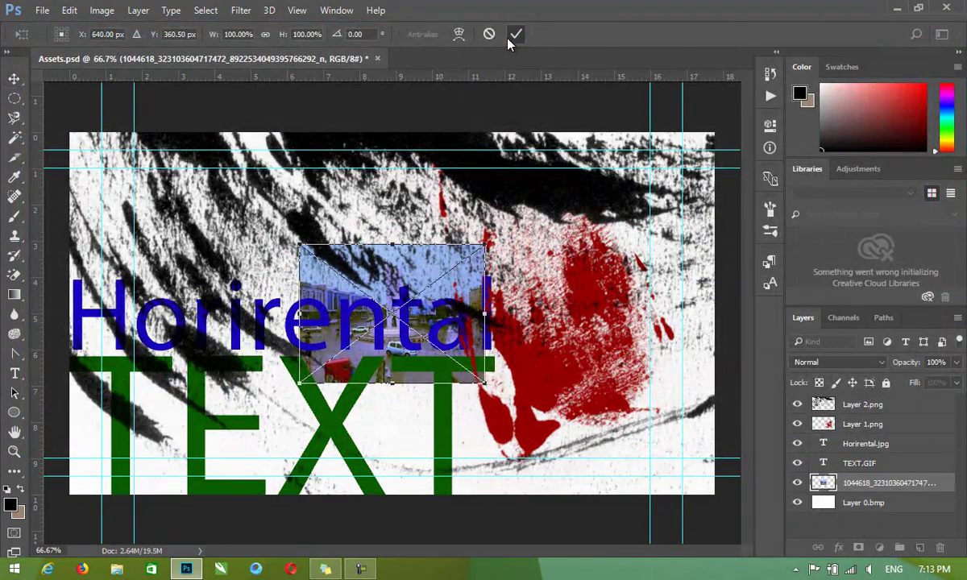
pyautogui.click(508, 38)
# Place the 20170819_133906 photo and scale it down over the lower-left of the canvas
pyautogui.click(42, 11)
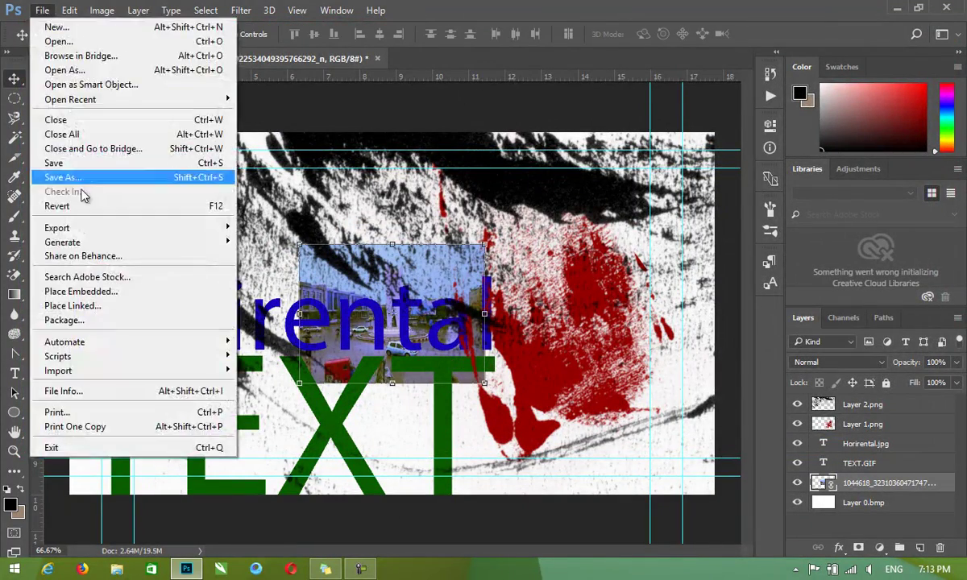
pyautogui.click(104, 306)
pyautogui.click(623, 266)
pyautogui.doubleClick(623, 270)
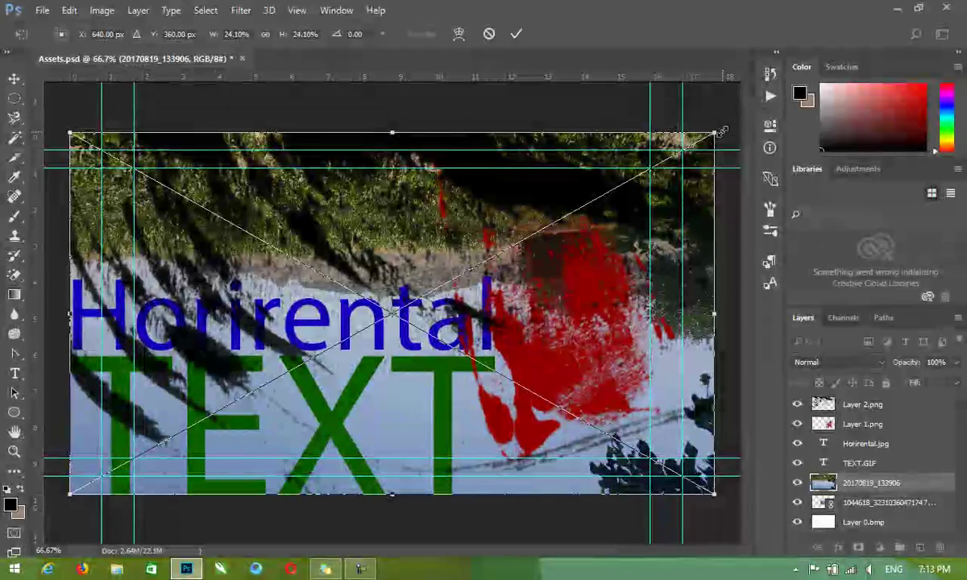
pyautogui.moveTo(723, 129); pyautogui.dragTo(576, 177)
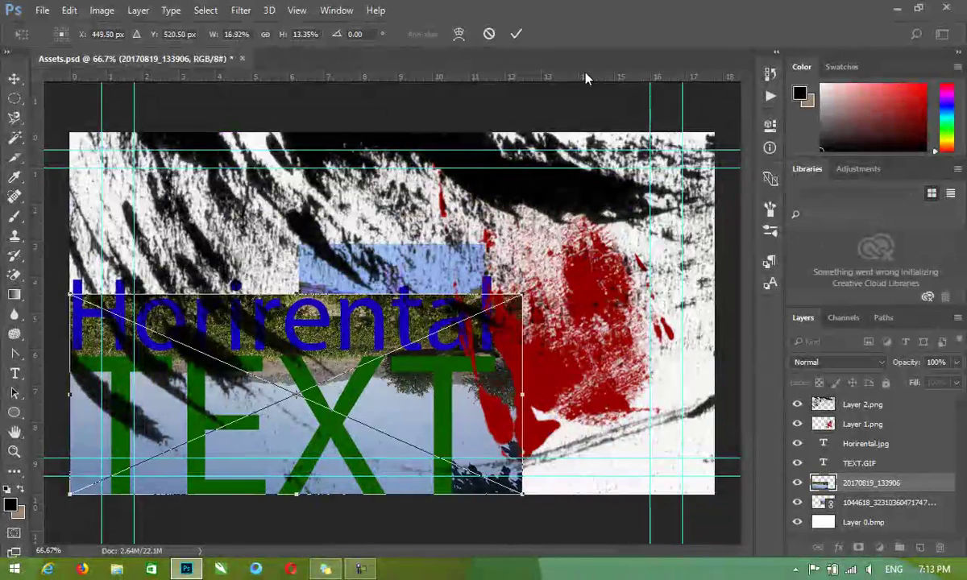
pyautogui.press('Return')
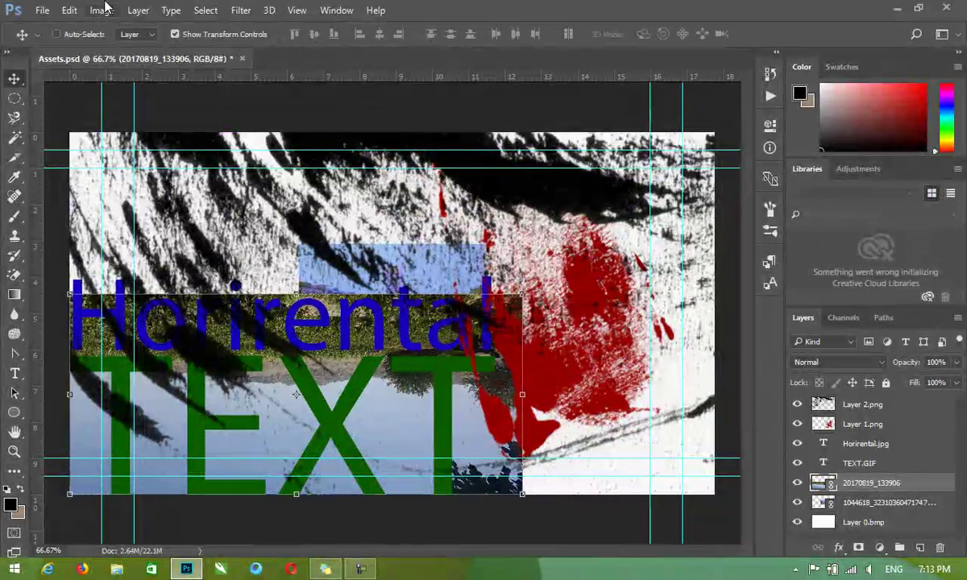
pyautogui.click(41, 9)
# Package Assets.psd with its linked photos, choosing Assets > Assets-assets as the destination
pyautogui.click(125, 323)
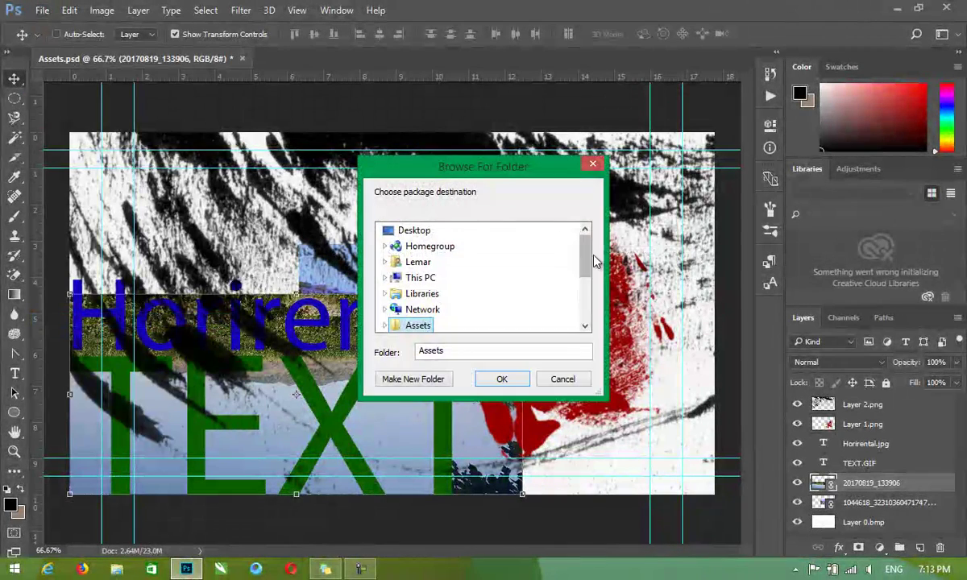
pyautogui.scroll(-1, 434, 271)
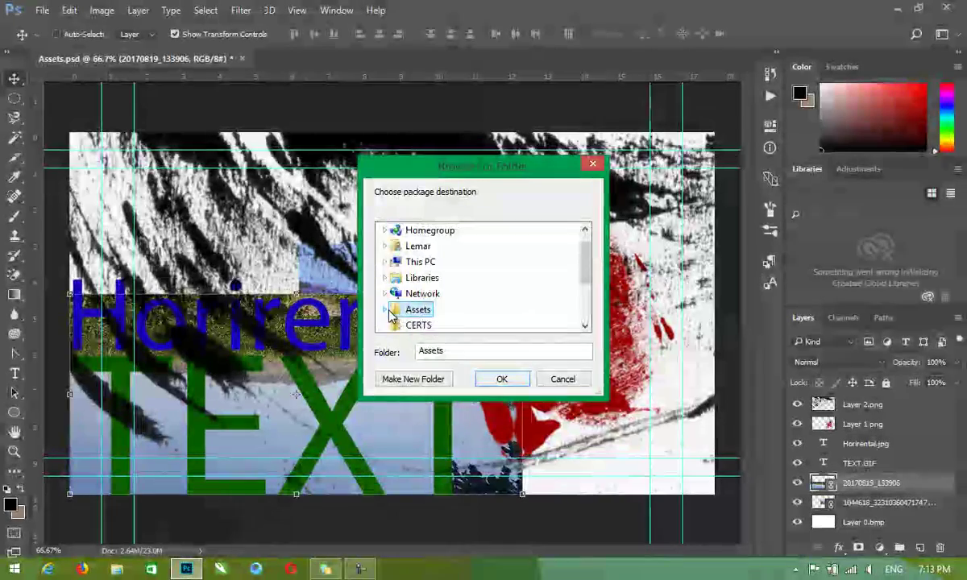
pyautogui.click(385, 309)
pyautogui.click(443, 324)
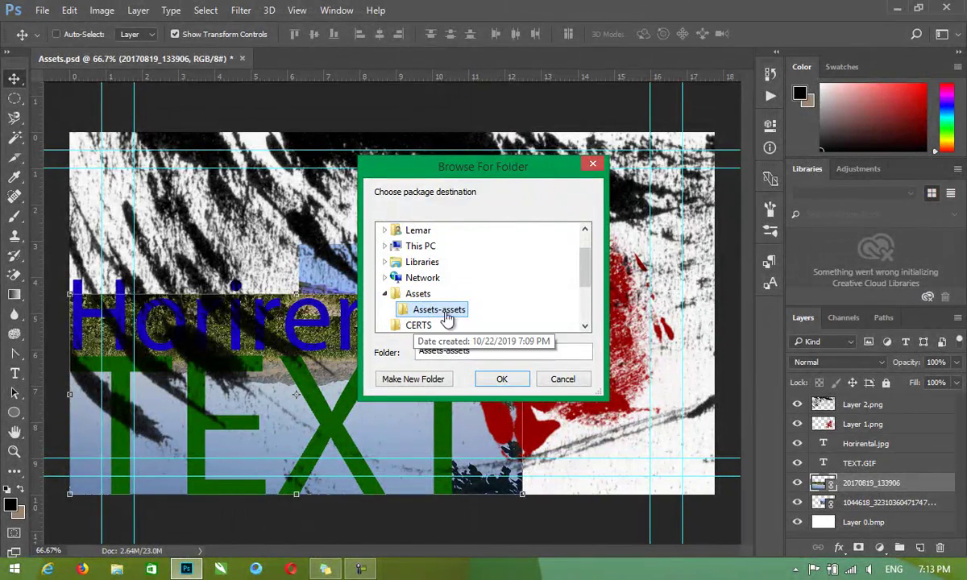
pyautogui.click(501, 379)
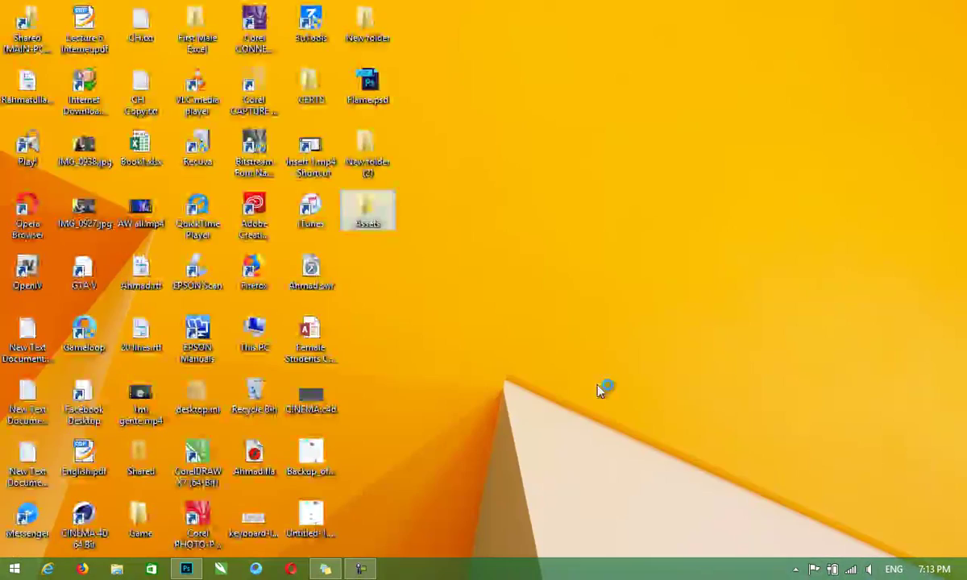
pyautogui.doubleClick(376, 219)
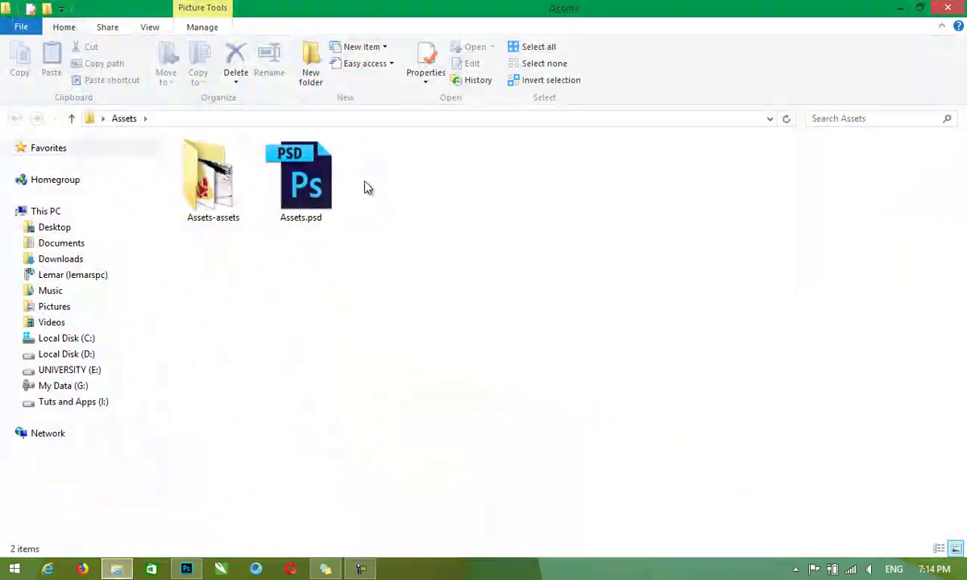
pyautogui.doubleClick(240, 184)
pyautogui.click(238, 184)
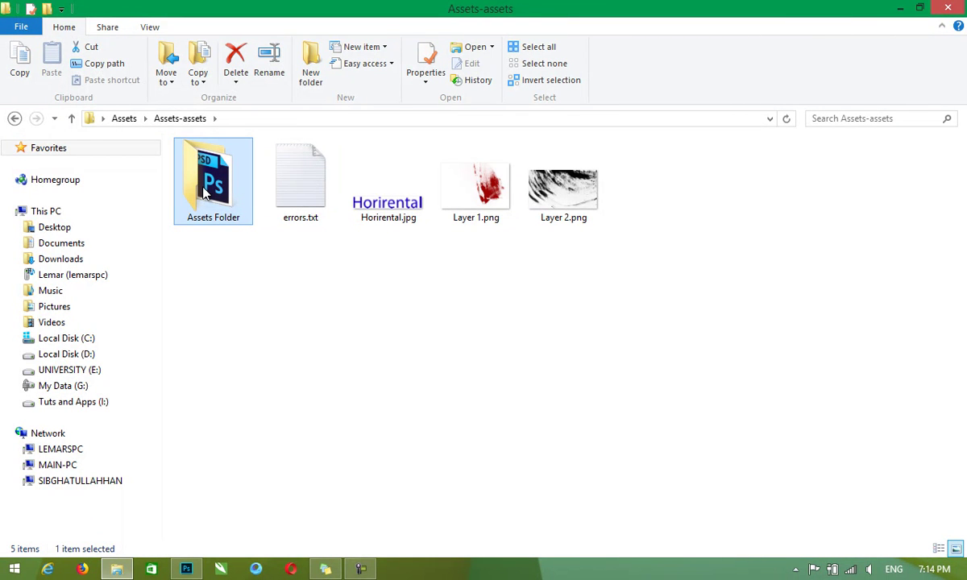
pyautogui.doubleClick(206, 191)
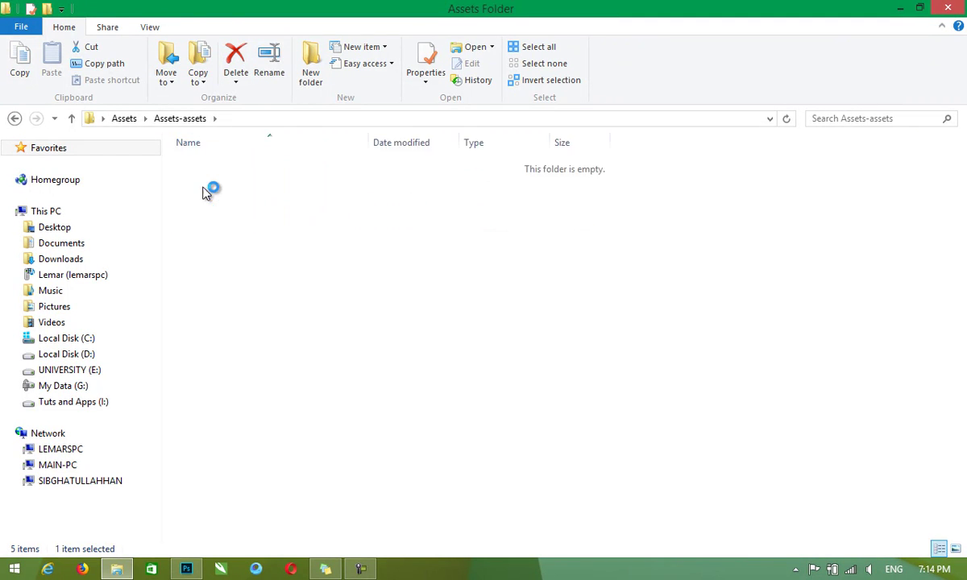
pyautogui.click(216, 197)
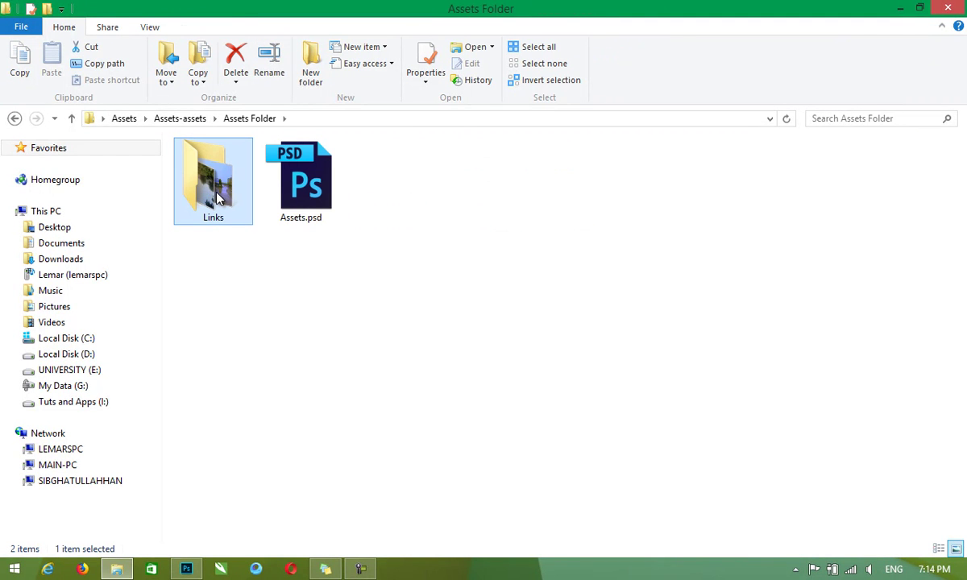
pyautogui.click(301, 204)
pyautogui.doubleClick(211, 194)
pyautogui.click(234, 179)
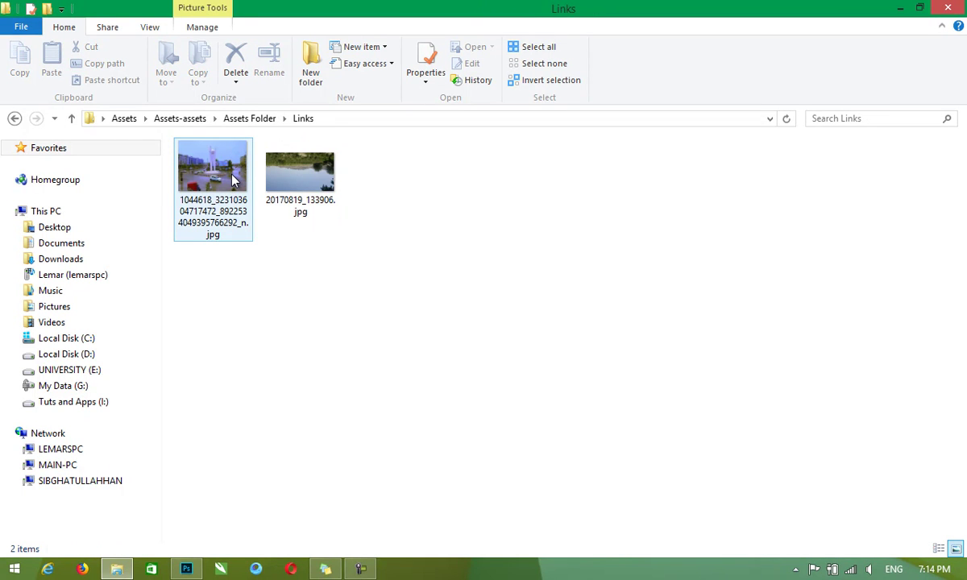
pyautogui.click(14, 118)
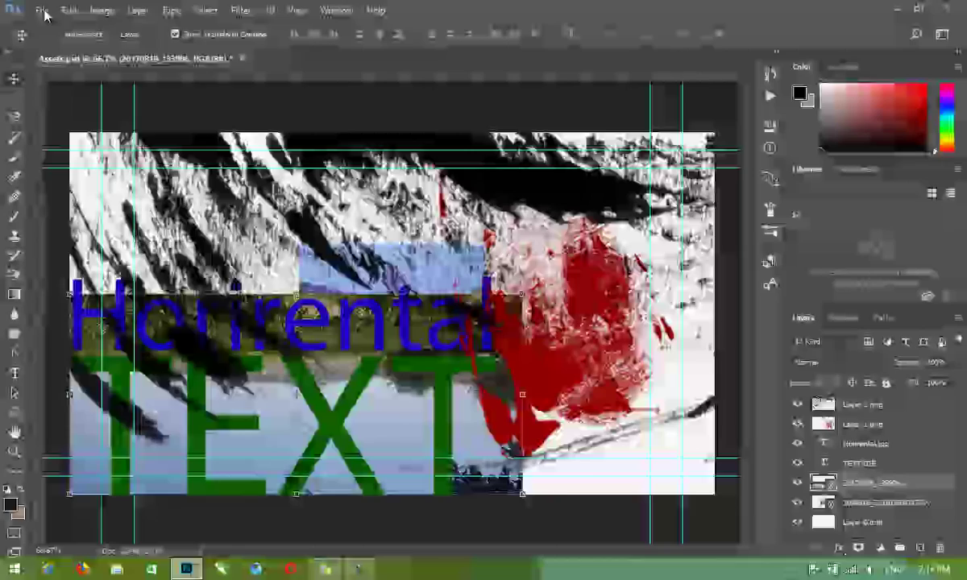
# Open the Batch dialog with Default Actions' Vignette (selection) action selected
pyautogui.click(42, 11)
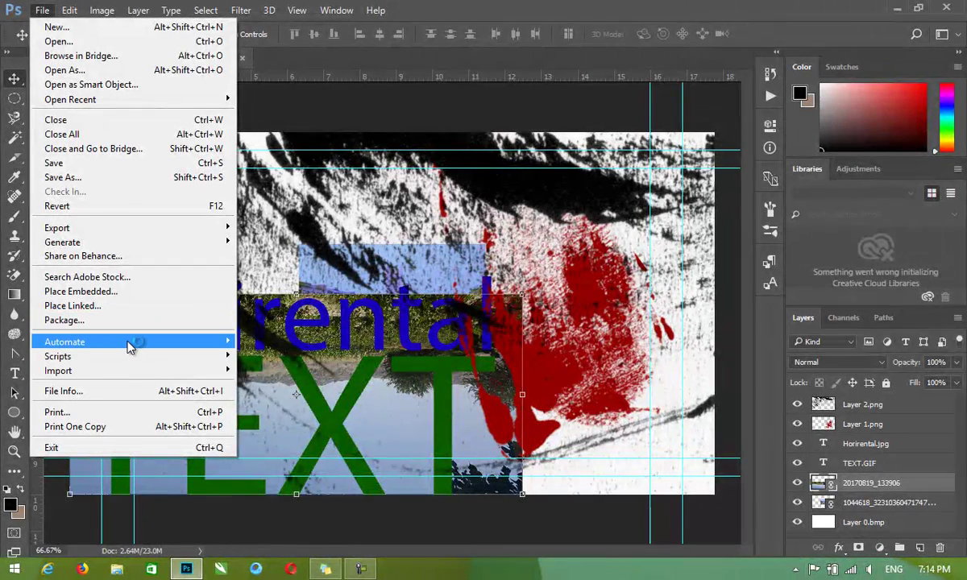
pyautogui.moveTo(65, 341)
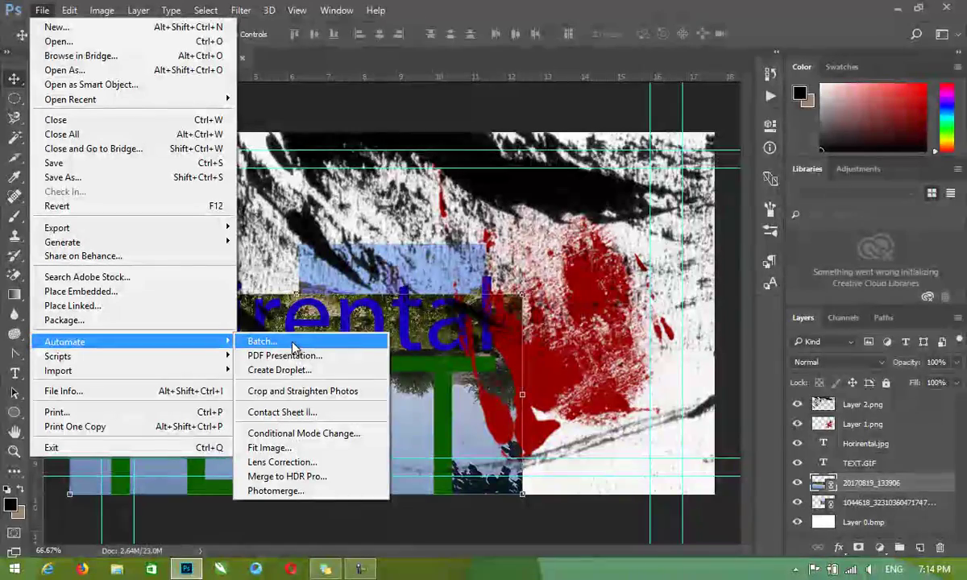
pyautogui.click(294, 346)
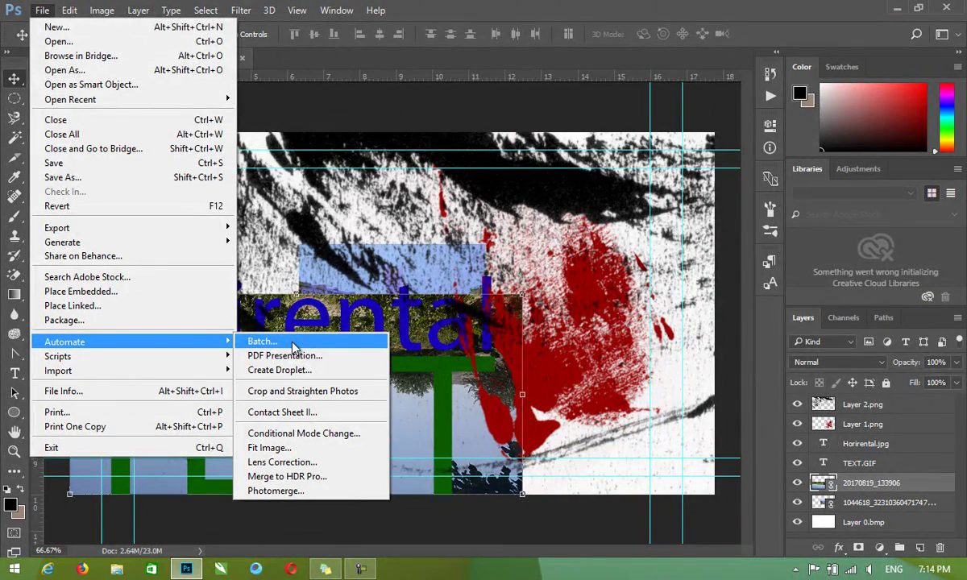
pyautogui.click(294, 346)
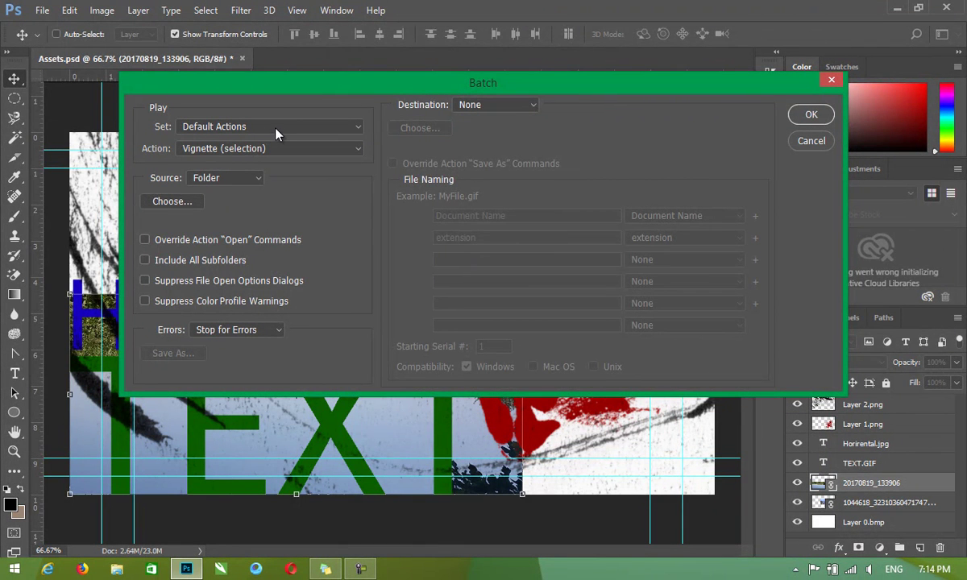
pyautogui.click(279, 129)
pyautogui.click(279, 129)
pyautogui.click(259, 149)
# Set the batch source to Opened Files, review Destination options, then cancel without running
pyautogui.click(235, 178)
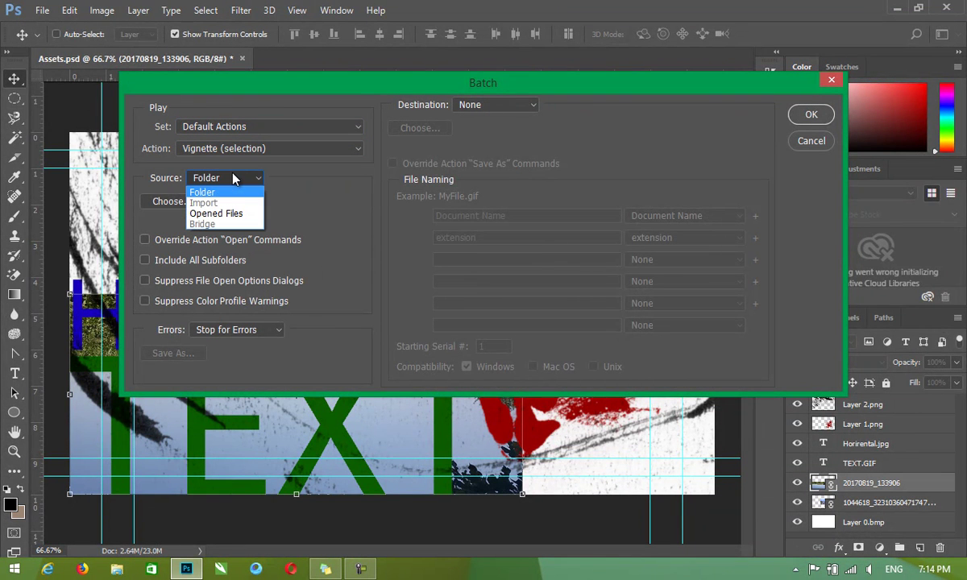
pyautogui.click(242, 213)
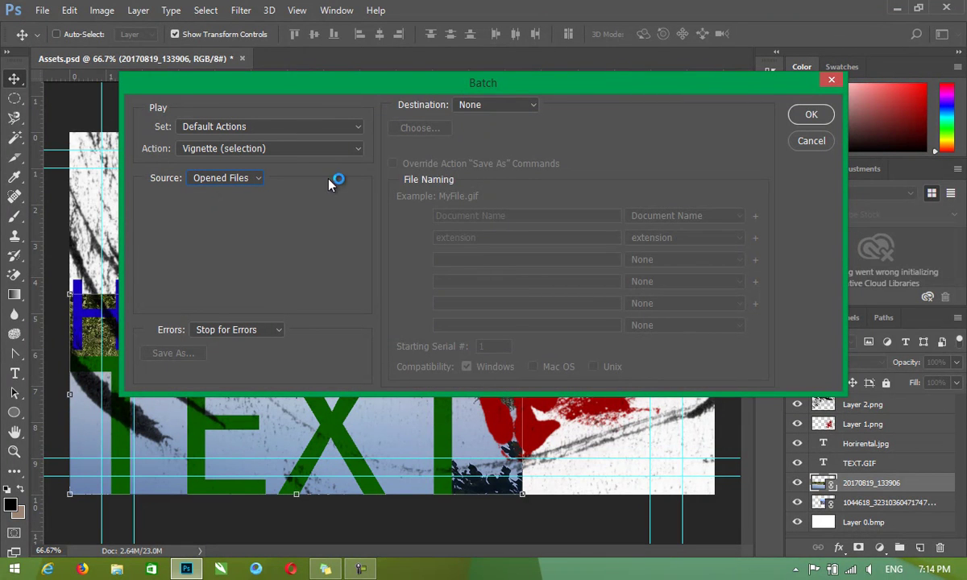
pyautogui.click(475, 105)
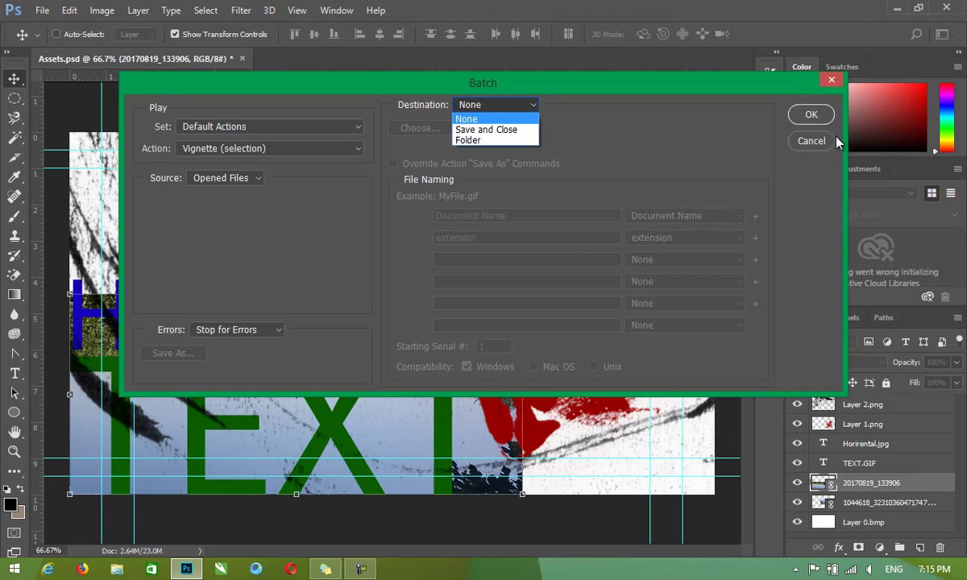
pyautogui.click(806, 141)
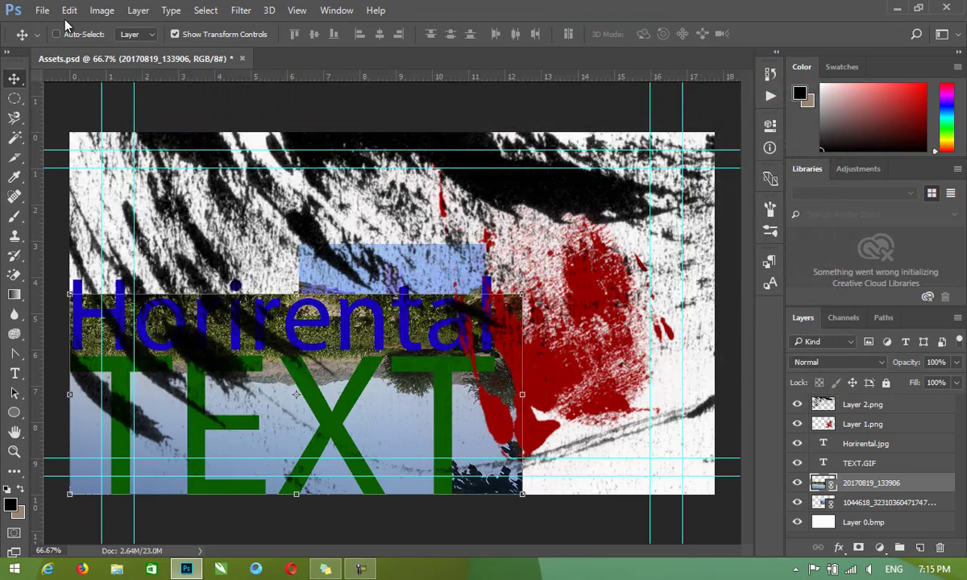
pyautogui.click(68, 11)
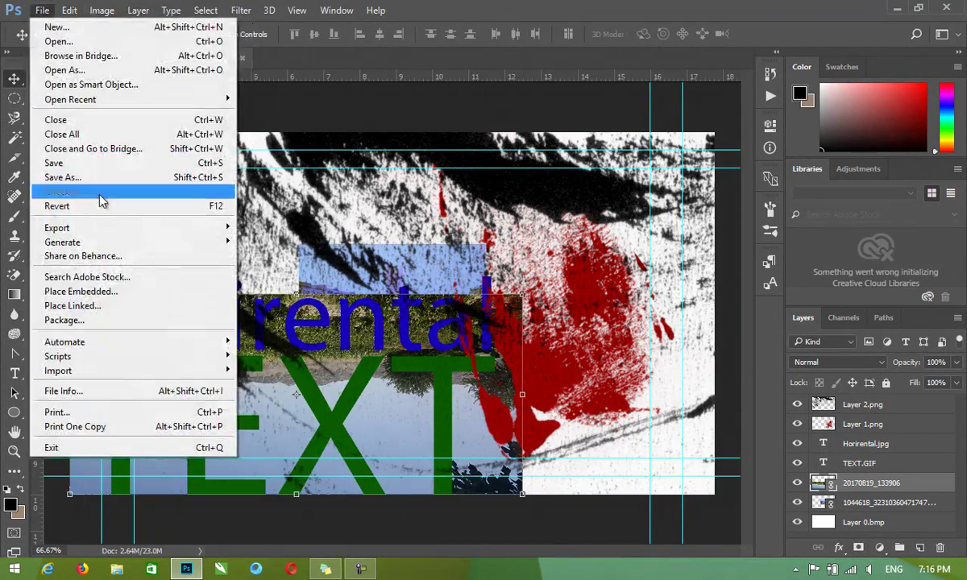
pyautogui.moveTo(58, 357)
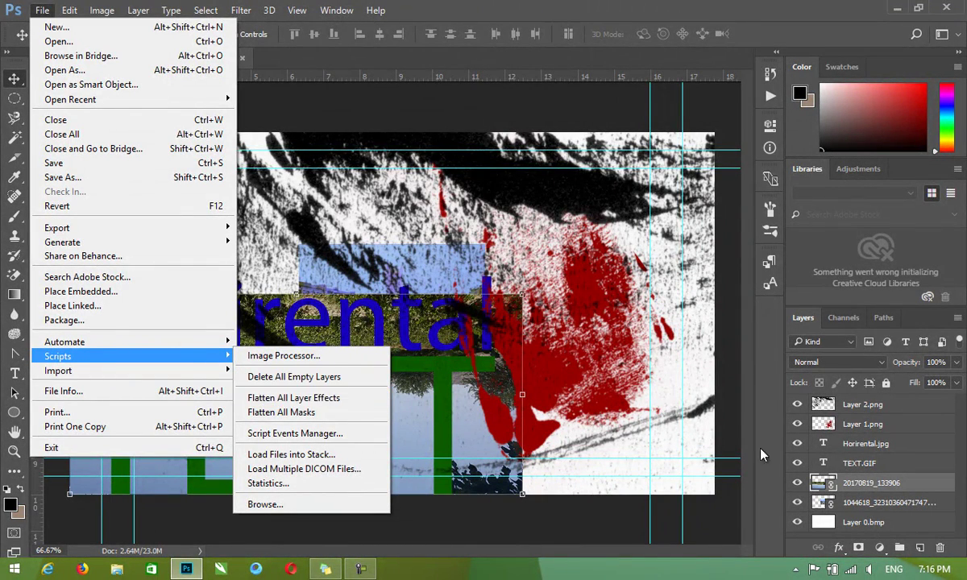
pyautogui.click(903, 422)
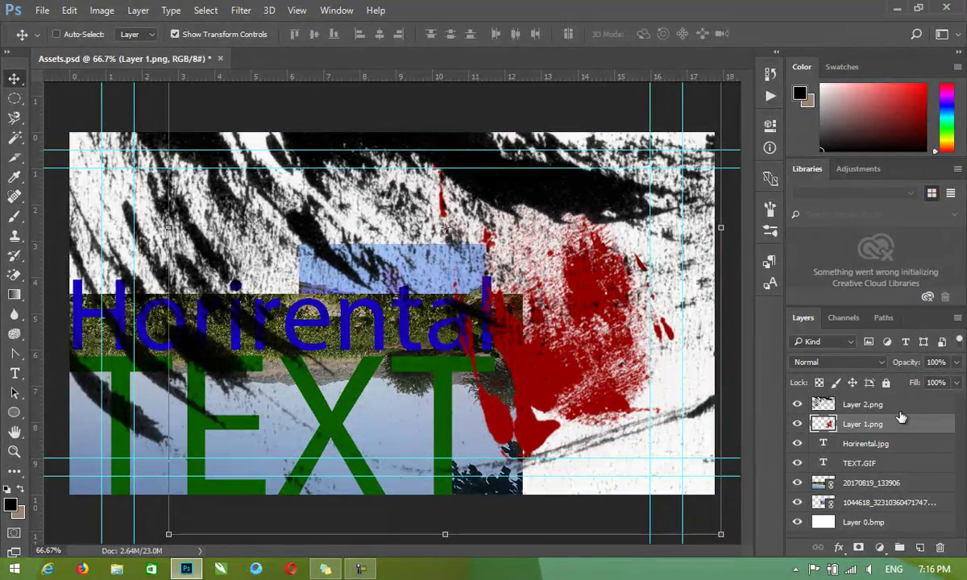
# Add a Gradient Overlay and a 26%-opacity Drop Shadow to Layer 2.png, leaving Stroke off
pyautogui.doubleClick(903, 404)
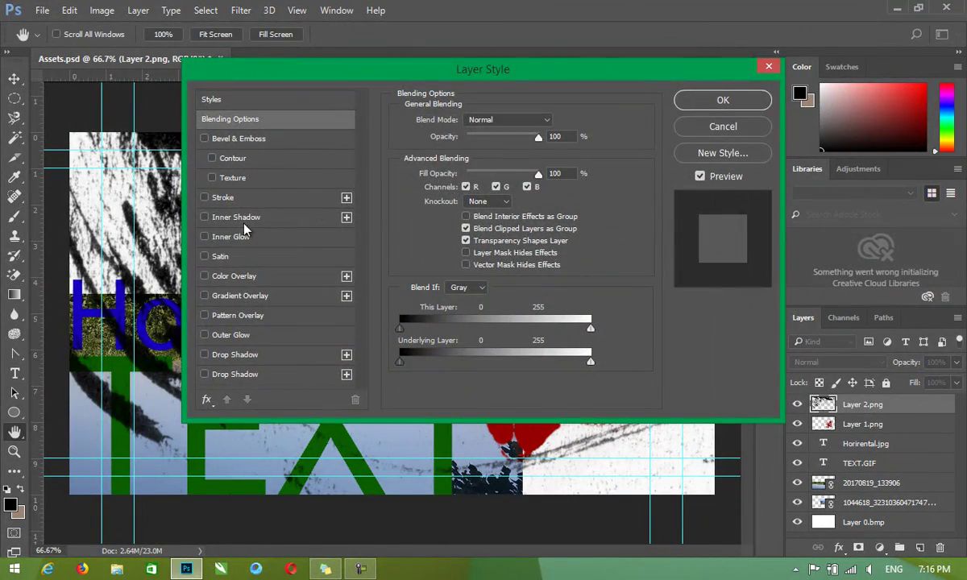
pyautogui.click(216, 199)
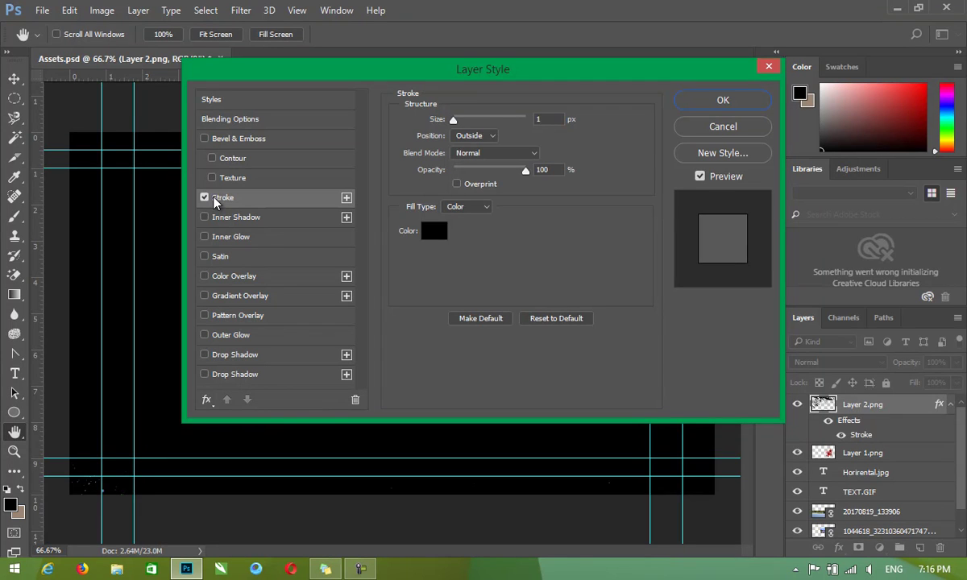
pyautogui.click(207, 198)
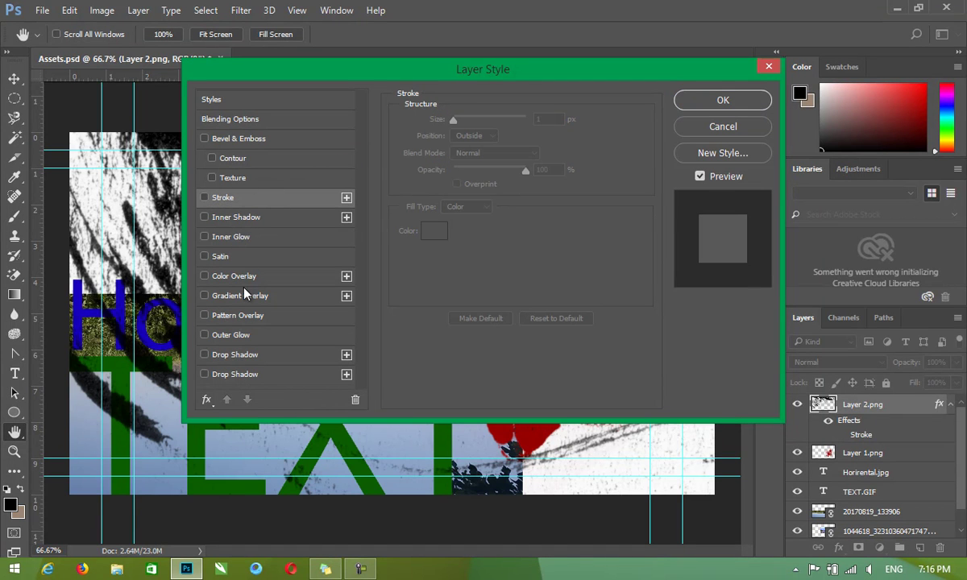
pyautogui.click(236, 300)
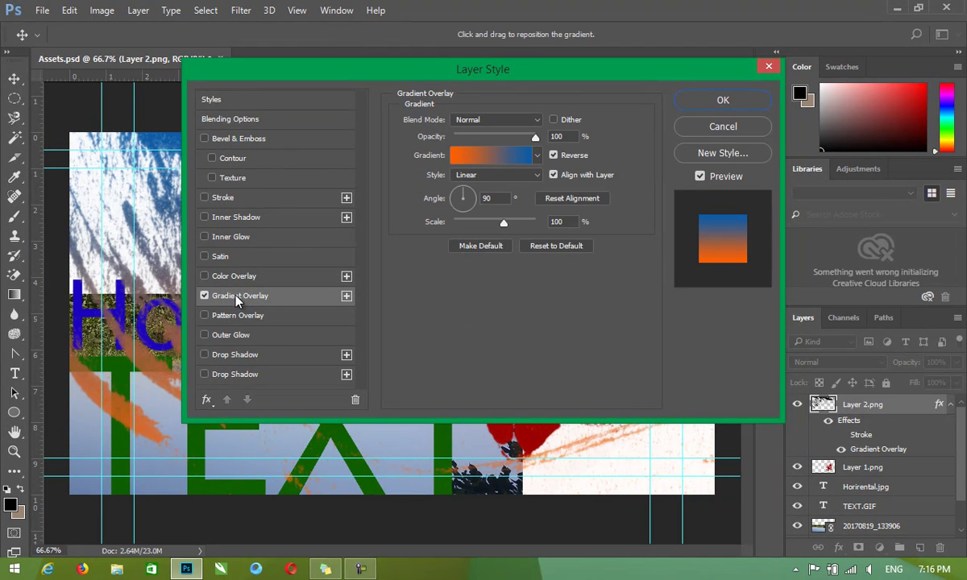
pyautogui.click(225, 376)
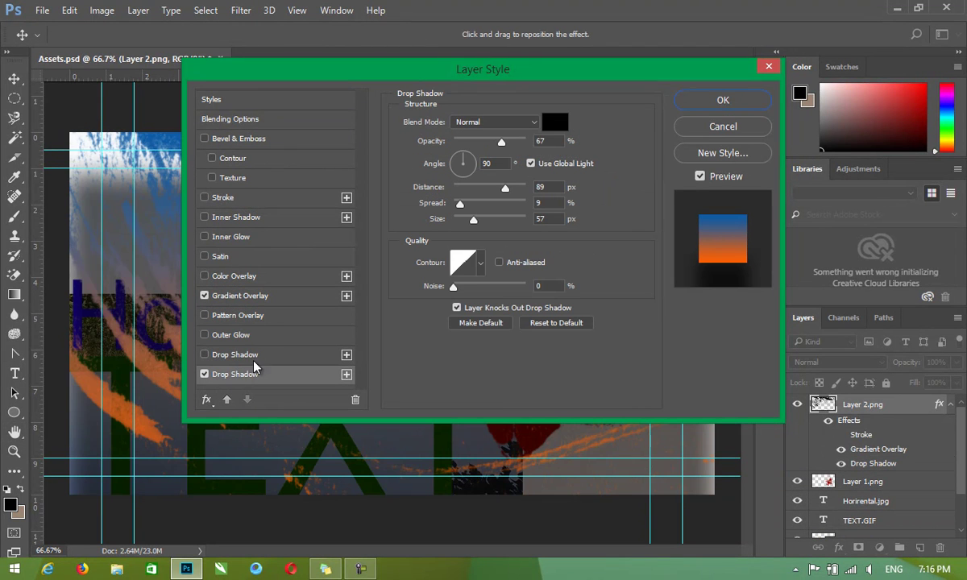
pyautogui.moveTo(497, 142); pyautogui.dragTo(474, 142)
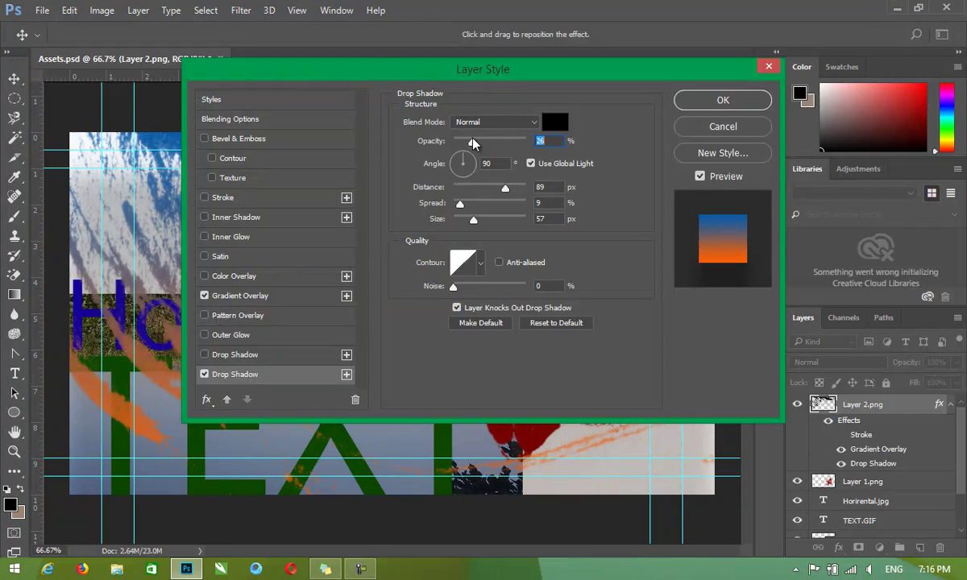
pyautogui.click(695, 103)
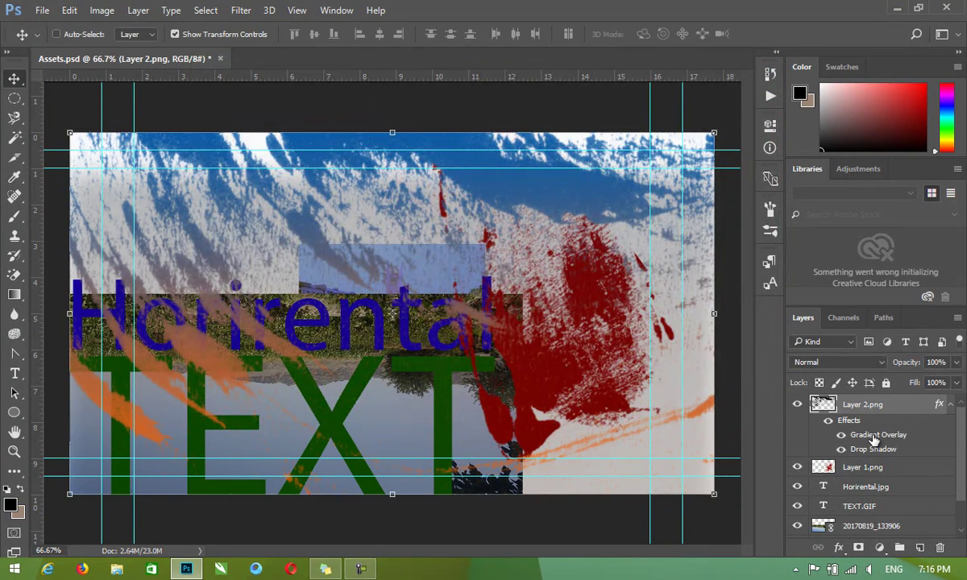
pyautogui.click(42, 11)
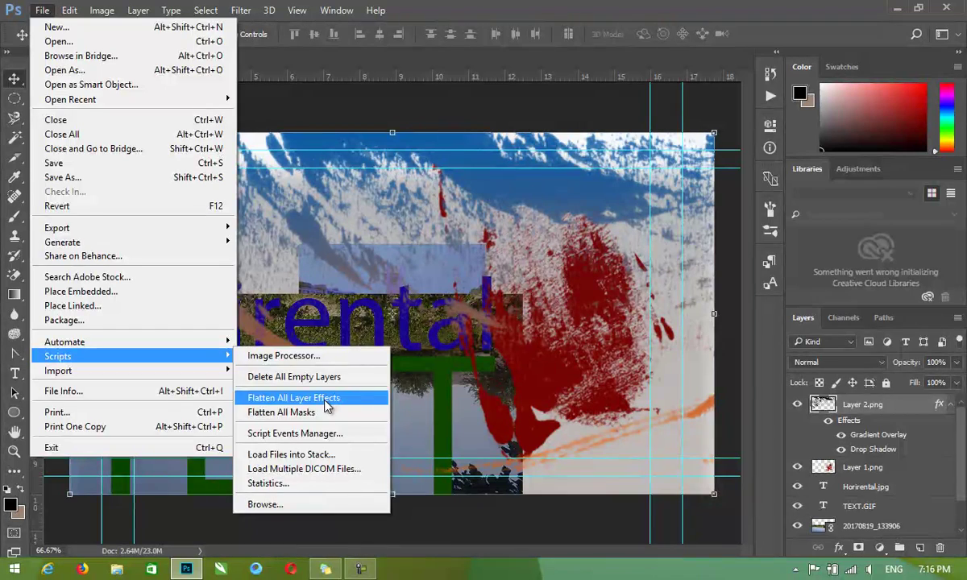
# Run Flatten All Layer Effects to bake Layer 2.png's gradient overlay and drop shadow into its pixels
pyautogui.click(327, 405)
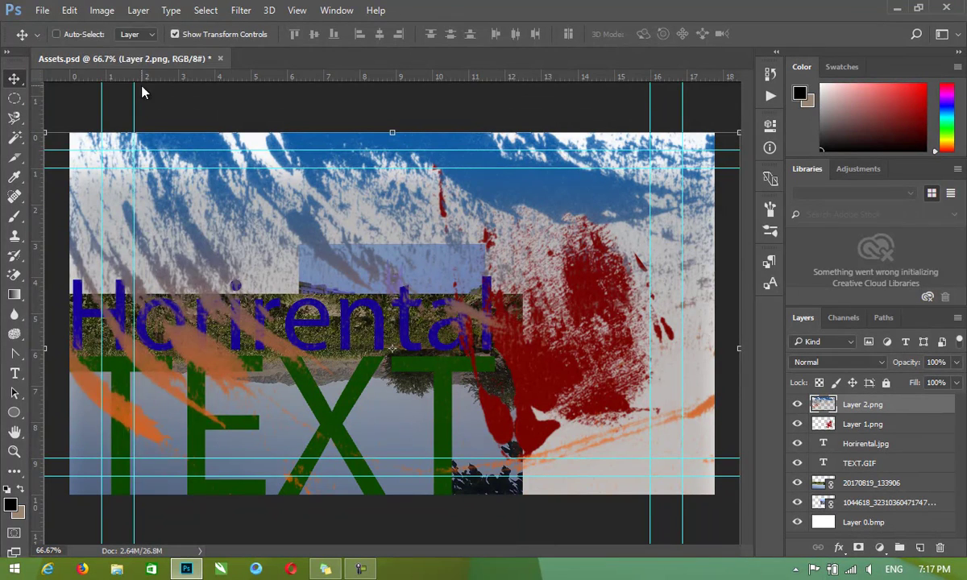
pyautogui.click(40, 10)
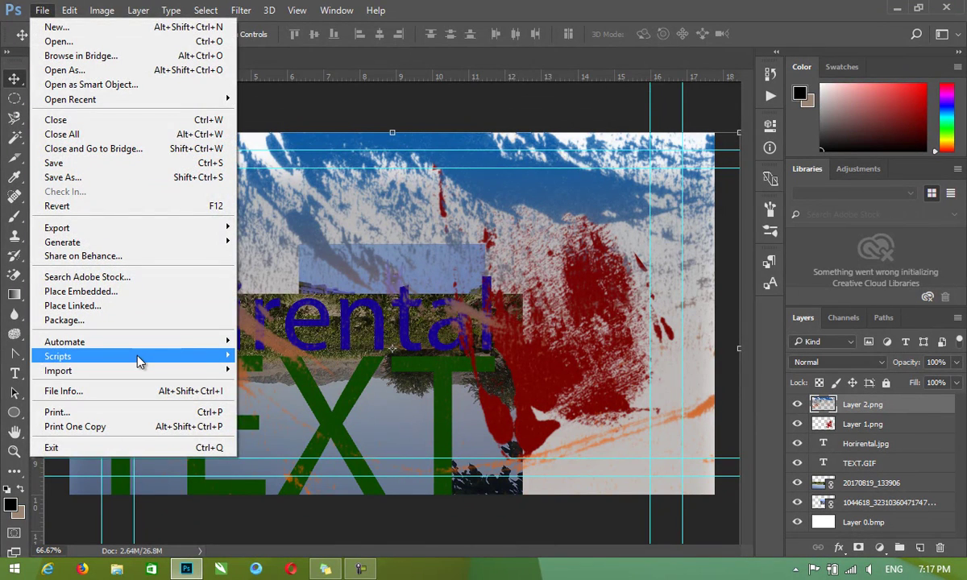
pyautogui.moveTo(121, 357)
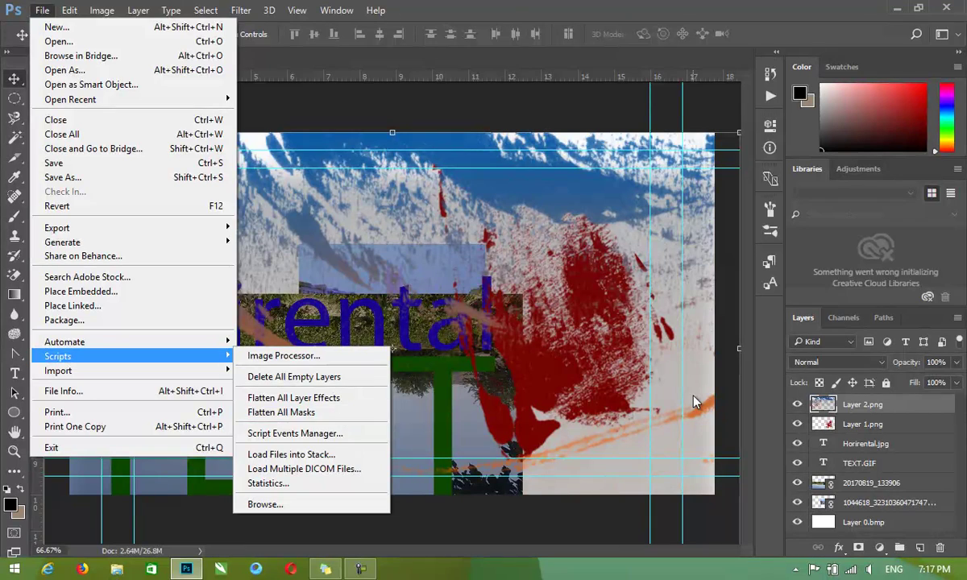
pyautogui.click(768, 379)
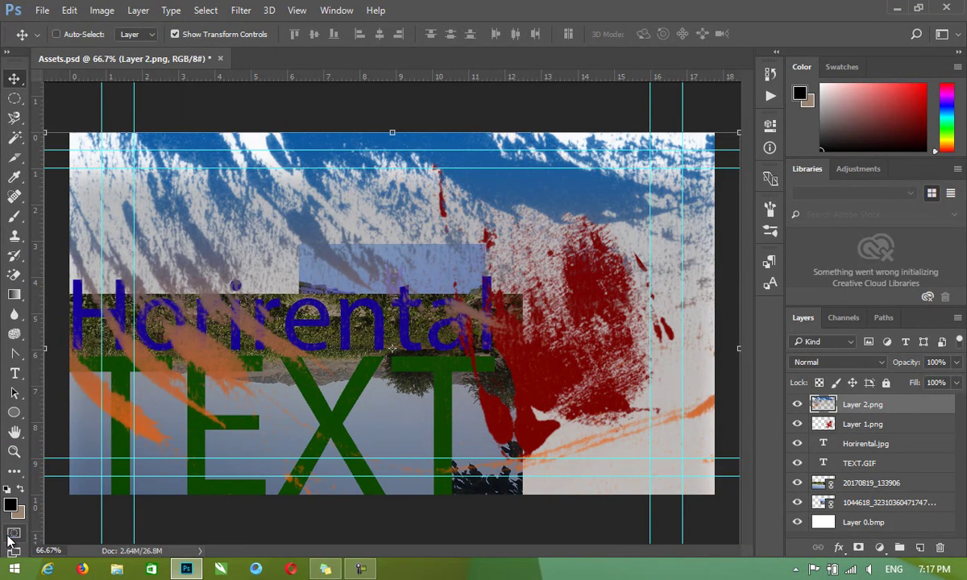
# Give Layer 2.png a Reveal All mask and brush black in Normal mode over the upper sky
pyautogui.click(138, 10)
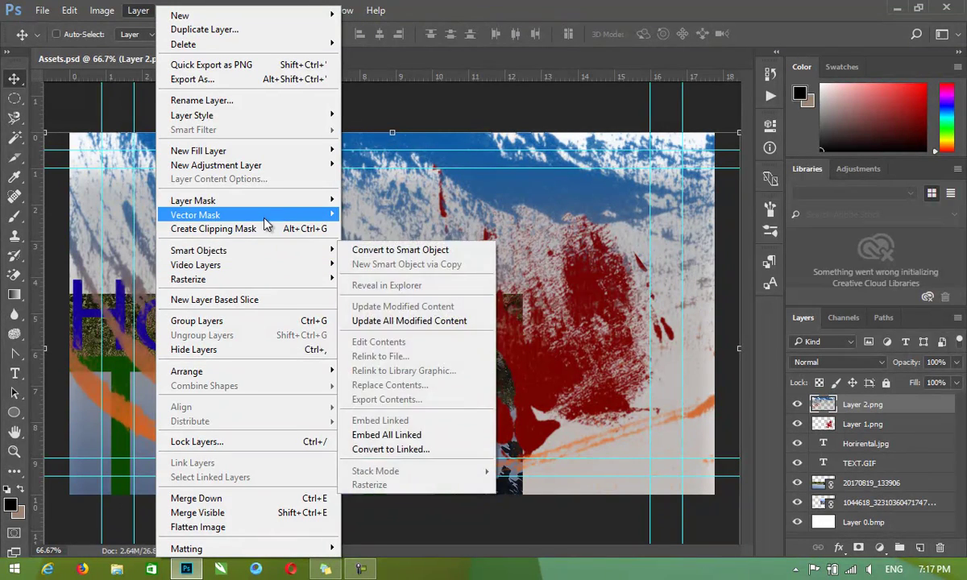
pyautogui.moveTo(194, 201)
pyautogui.click(372, 202)
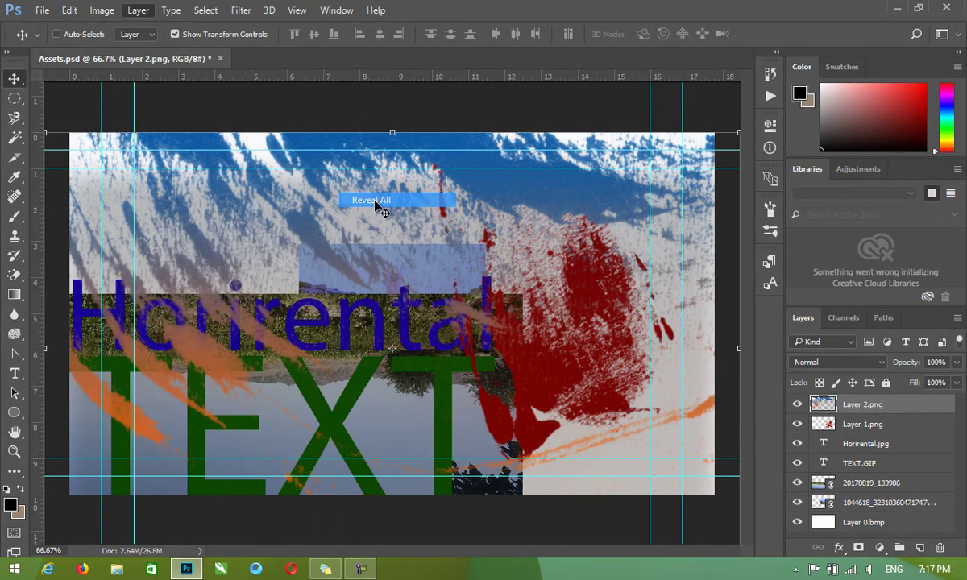
pyautogui.click(15, 216)
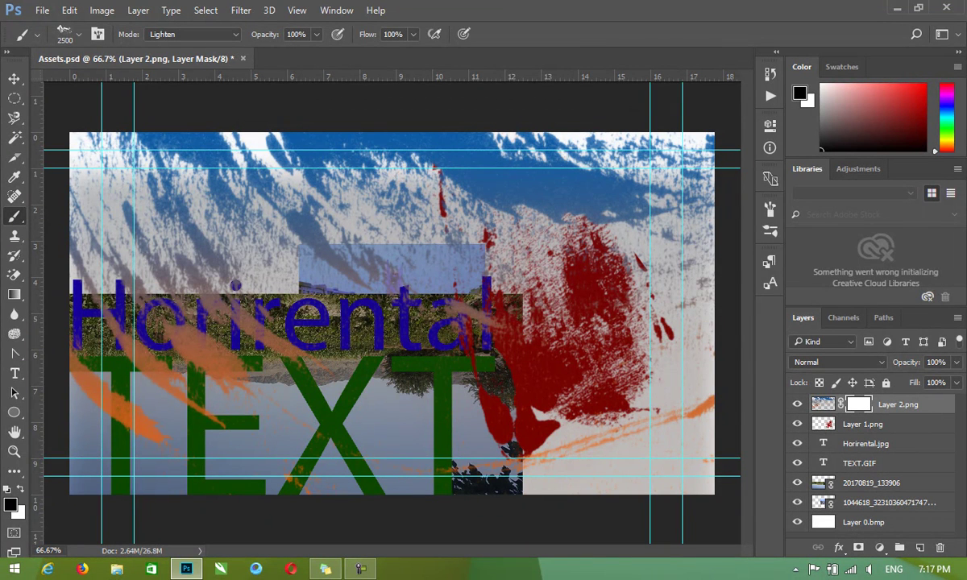
pyautogui.click(153, 35)
pyautogui.moveTo(121, 242); pyautogui.dragTo(645, 201)
pyautogui.moveTo(322, 202); pyautogui.dragTo(645, 201)
pyautogui.moveTo(403, 209); pyautogui.dragTo(645, 201)
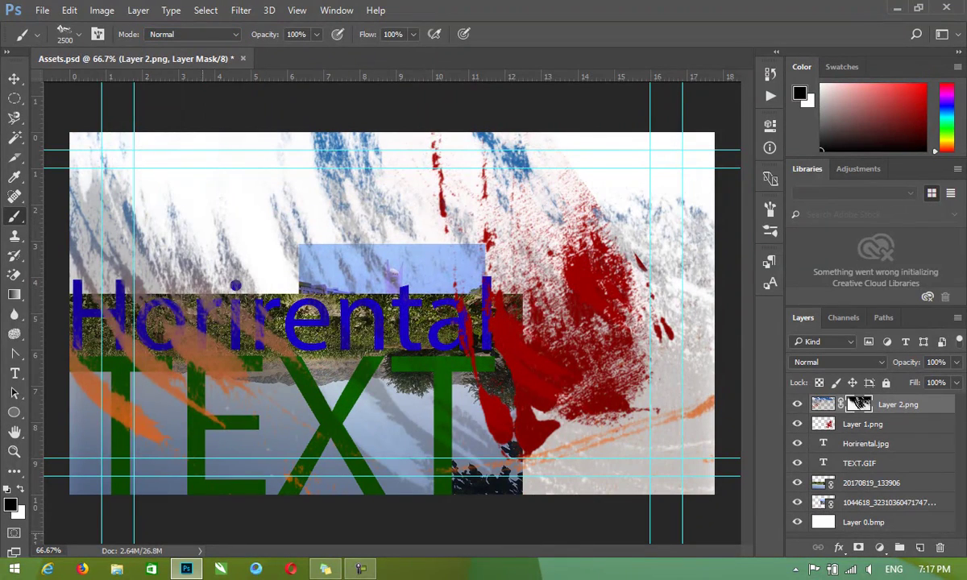
pyautogui.click(15, 78)
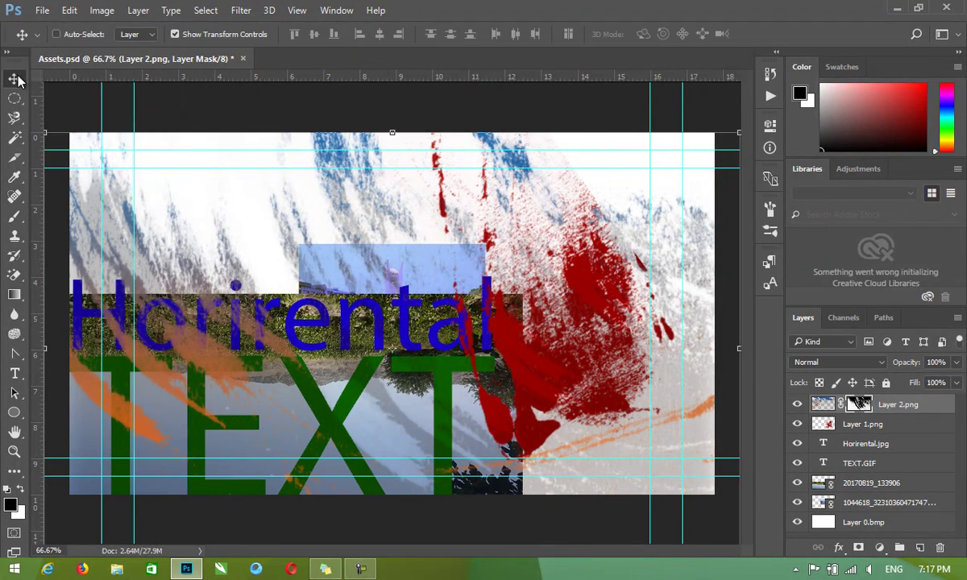
# Run the Flatten All Masks script so Layer 2.png's mask is applied permanently
pyautogui.click(41, 11)
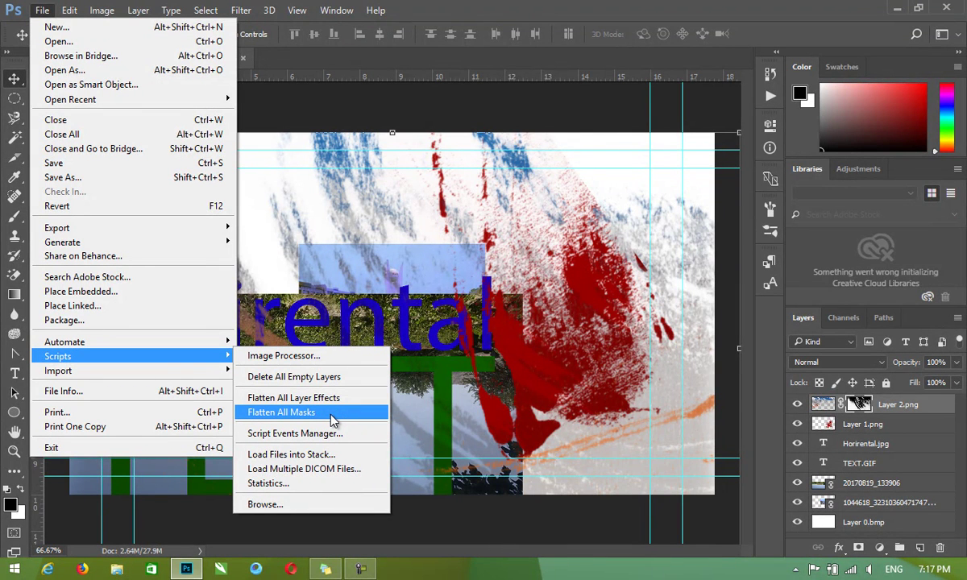
pyautogui.click(333, 419)
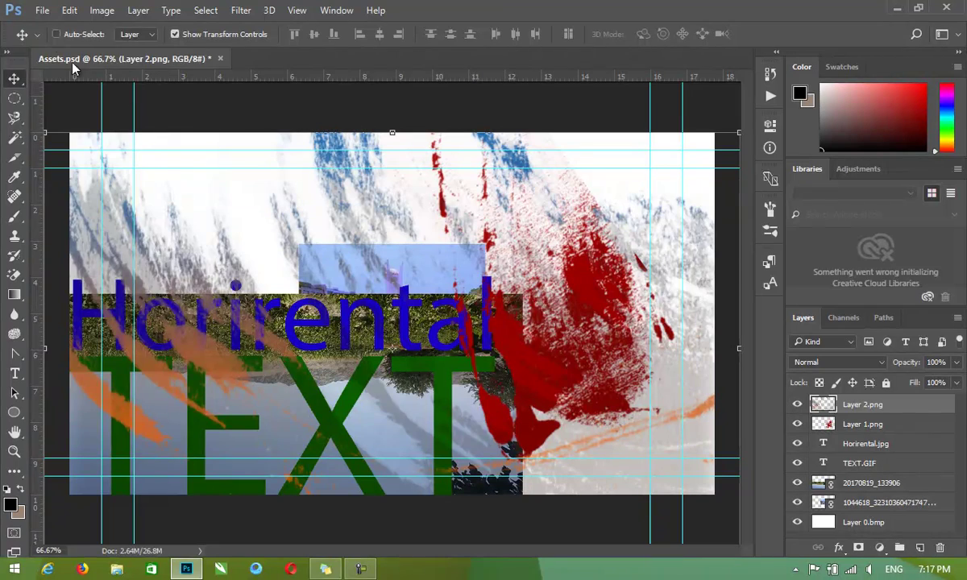
# Tick Enable Events to Run Scripts/Actions in the Script Events Manager and close it
pyautogui.click(44, 9)
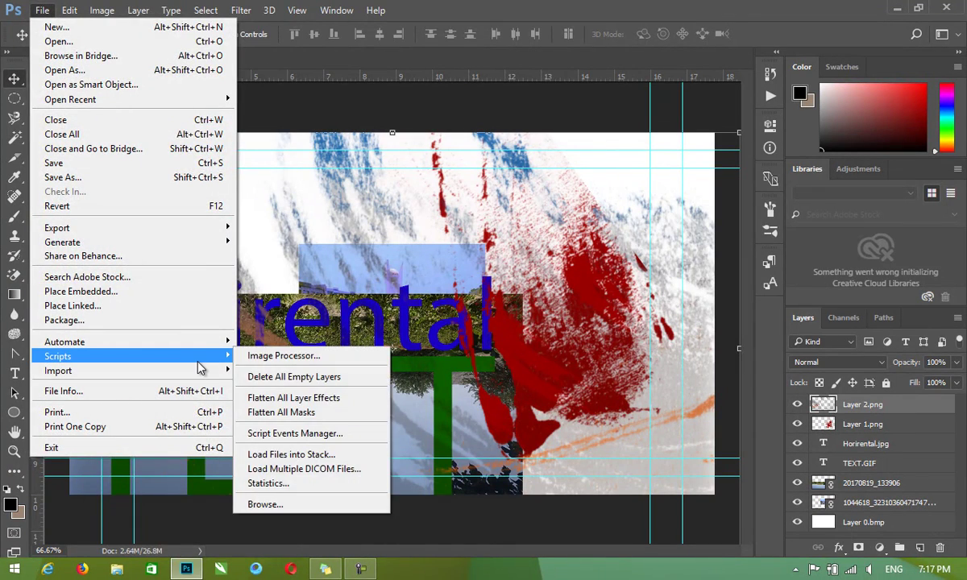
pyautogui.moveTo(58, 356)
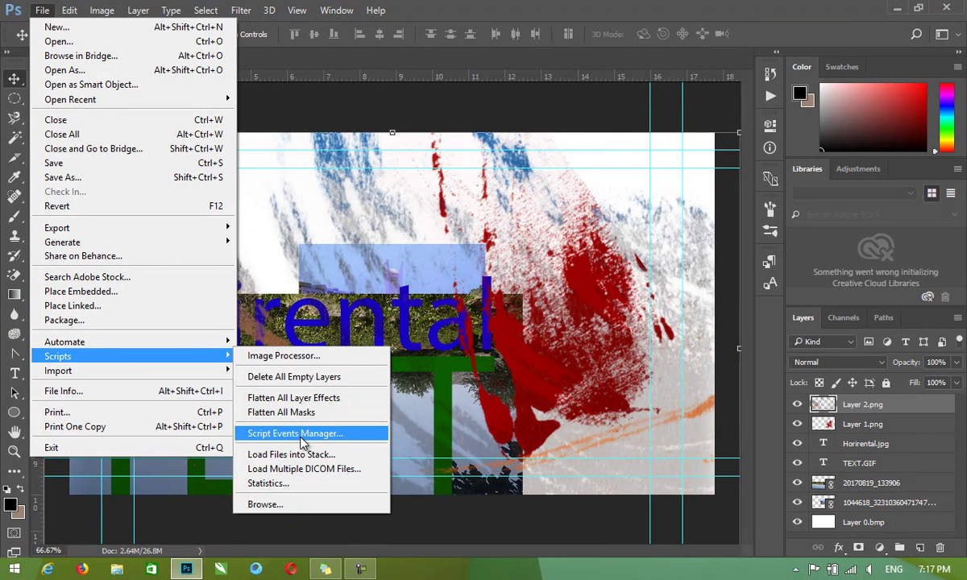
pyautogui.click(302, 436)
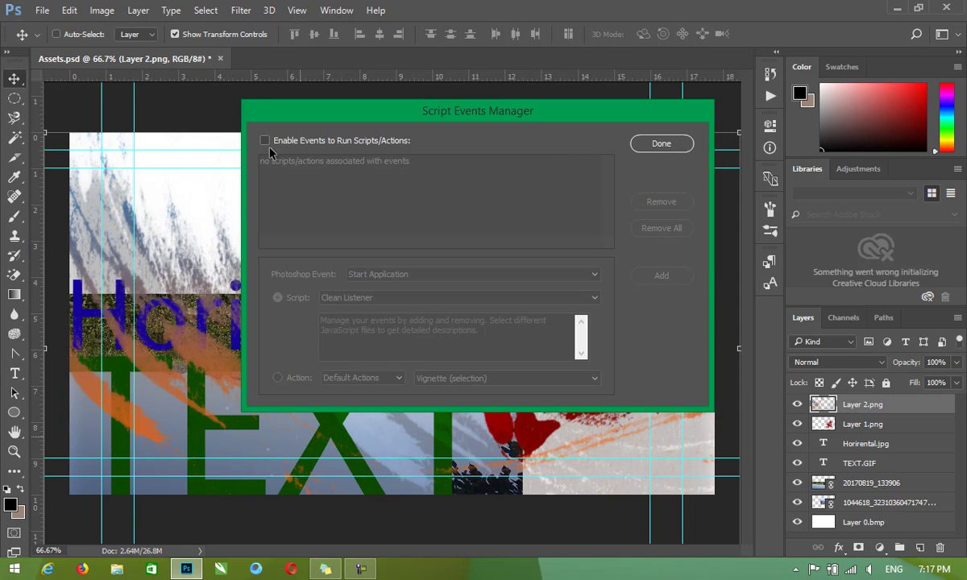
pyautogui.click(266, 142)
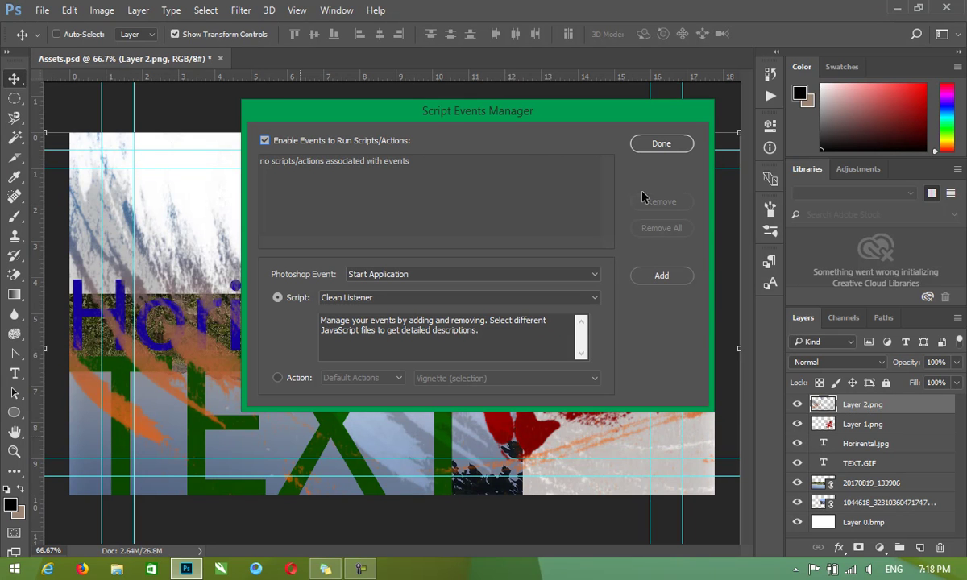
pyautogui.click(659, 143)
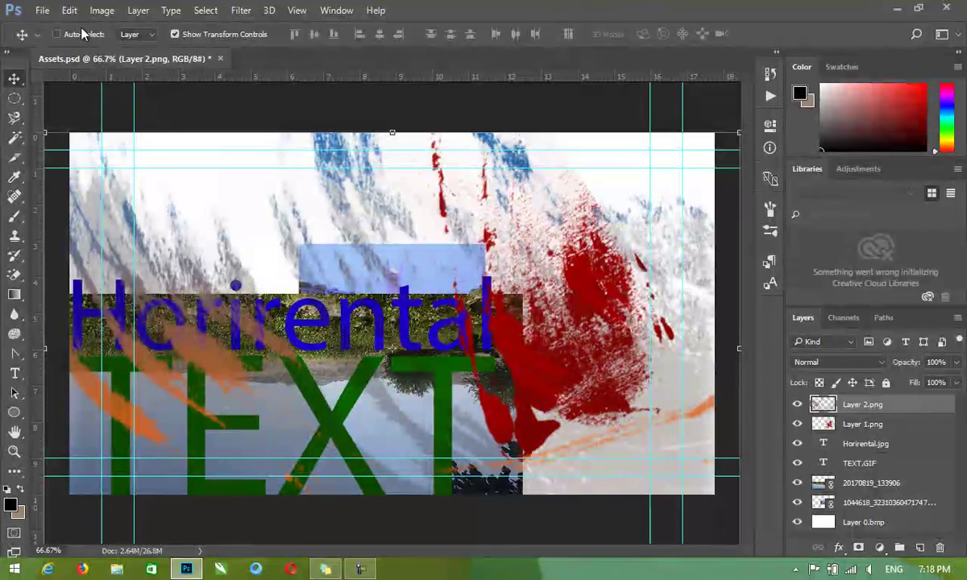
pyautogui.click(42, 10)
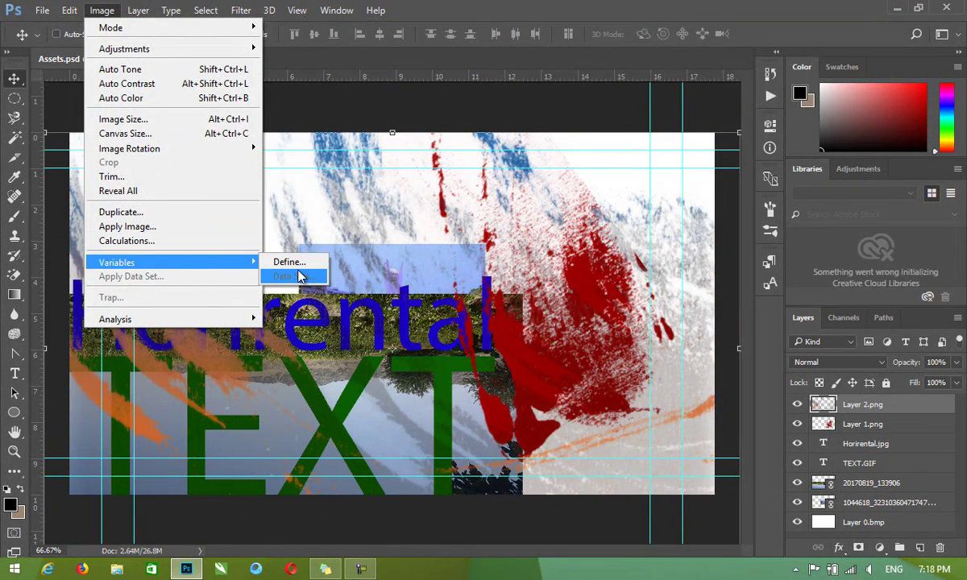
# Look over the Video Frames to Layers import option, then switch to the Windows Start screen
pyautogui.click(42, 9)
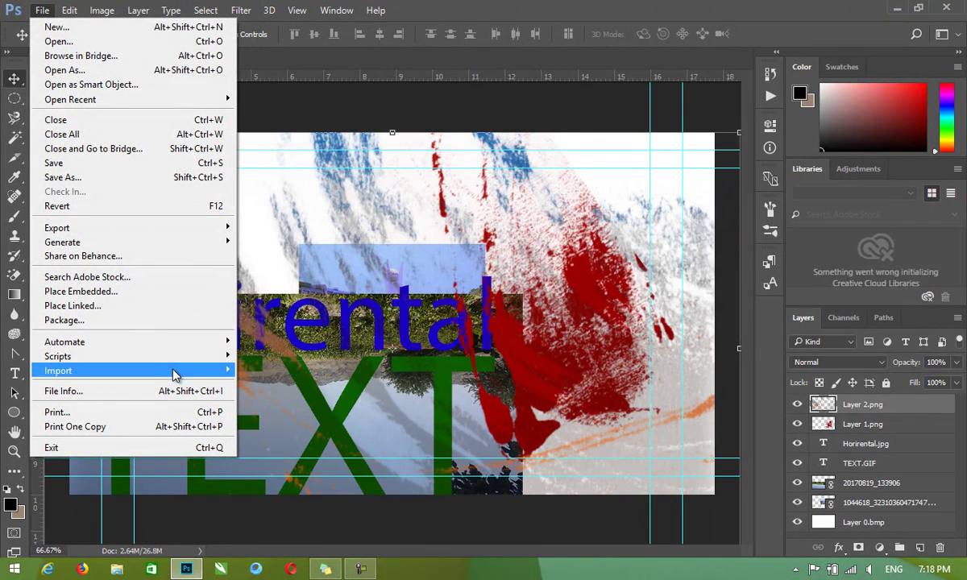
pyautogui.moveTo(58, 370)
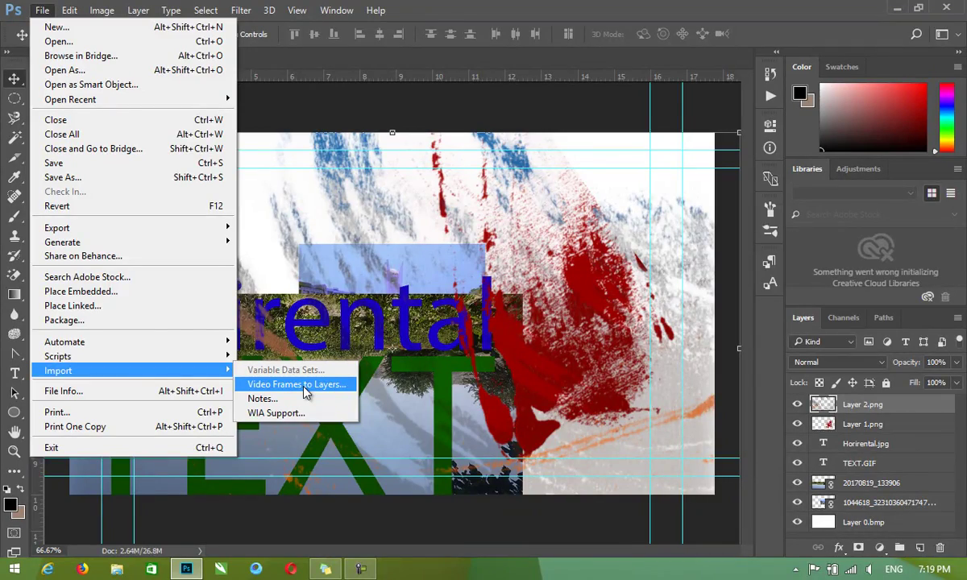
pyautogui.click(15, 569)
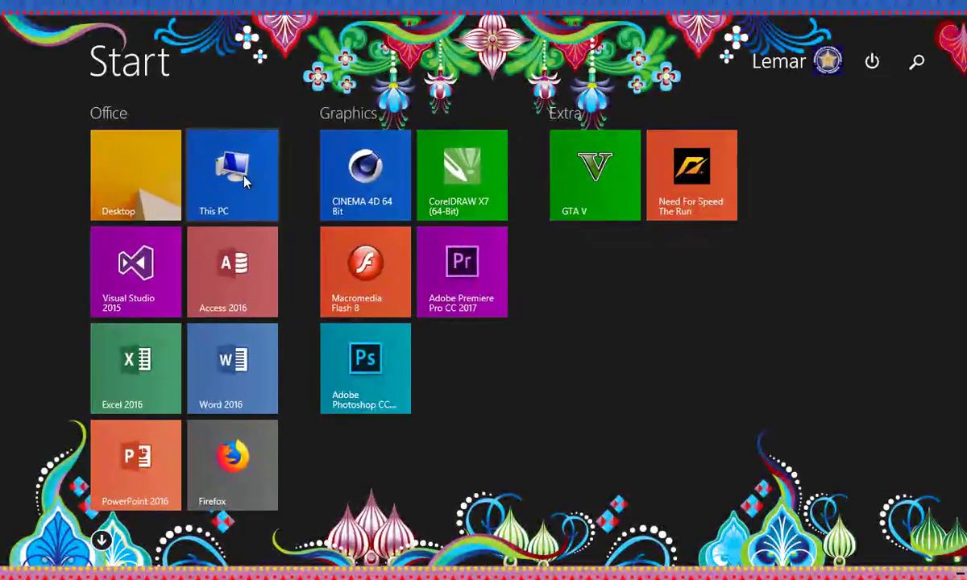
# Browse to My Data (G:)\MY PC\MiX\For Photoshop\Frames\C in File Explorer
pyautogui.click(245, 180)
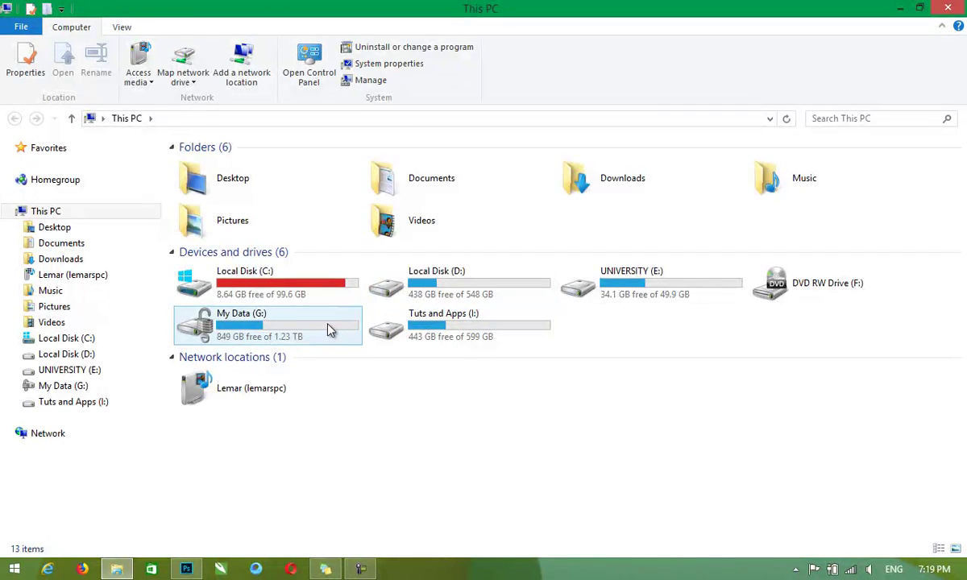
pyautogui.doubleClick(331, 331)
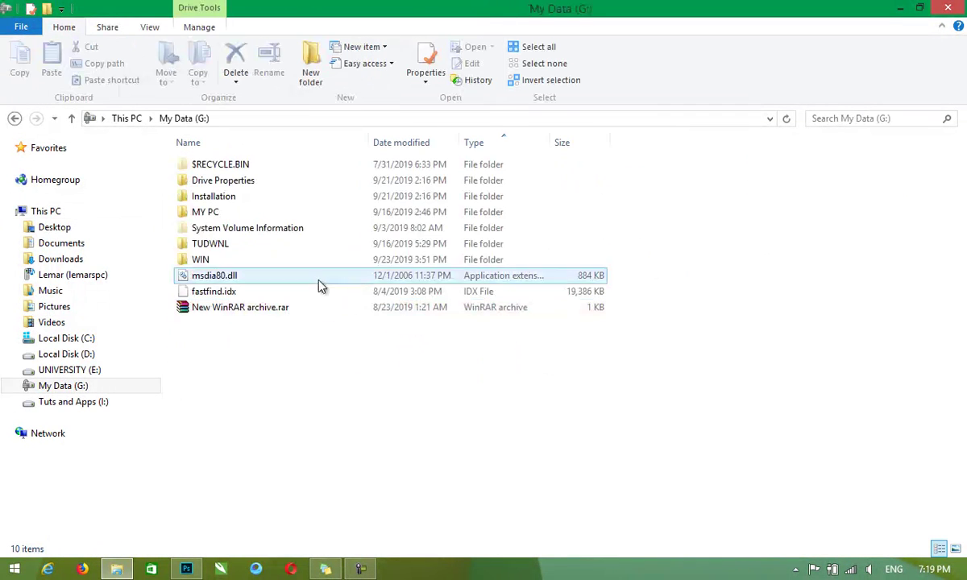
pyautogui.doubleClick(233, 213)
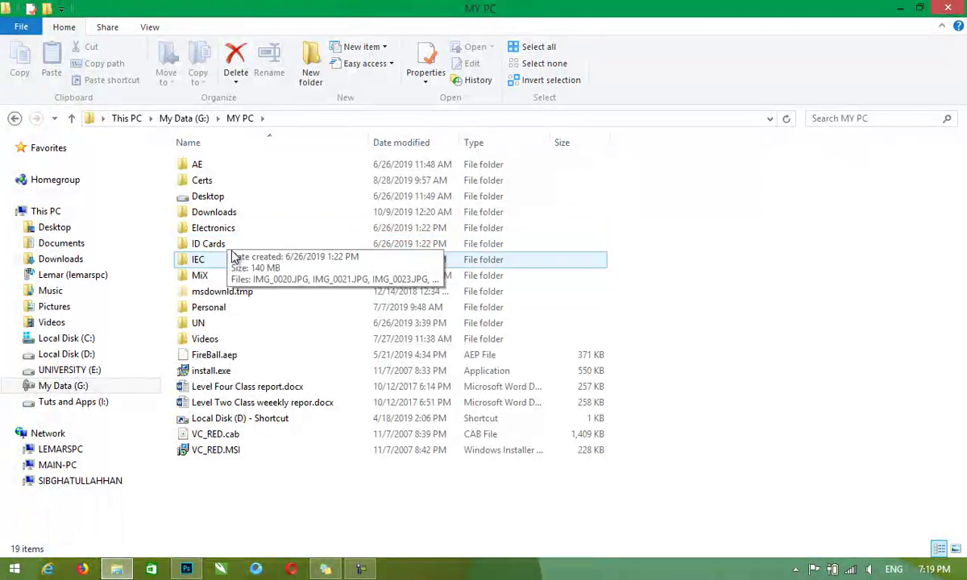
pyautogui.doubleClick(242, 275)
pyautogui.click(254, 406)
pyautogui.scroll(-3, 255, 435)
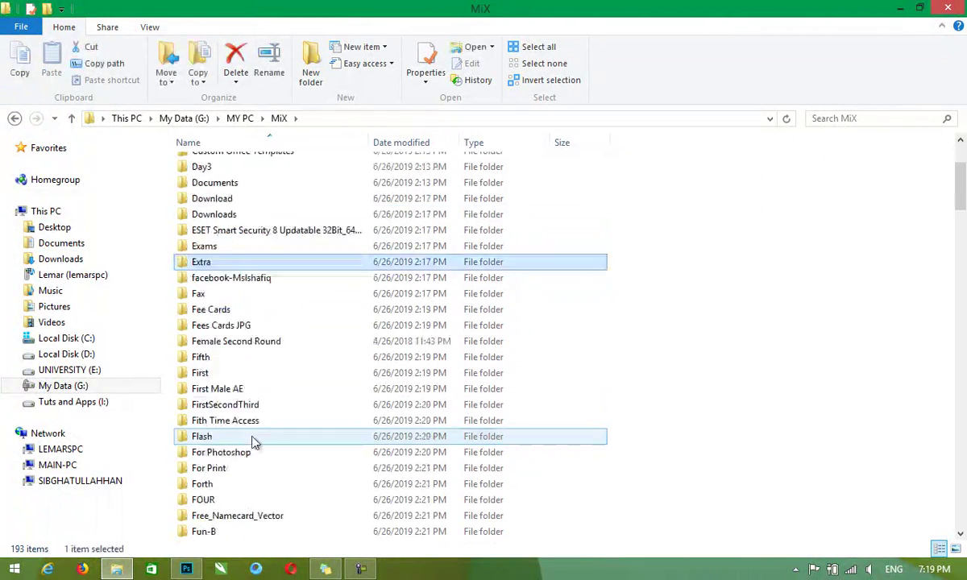
pyautogui.scroll(-1, 254, 441)
pyautogui.click(251, 407)
pyautogui.doubleClick(250, 412)
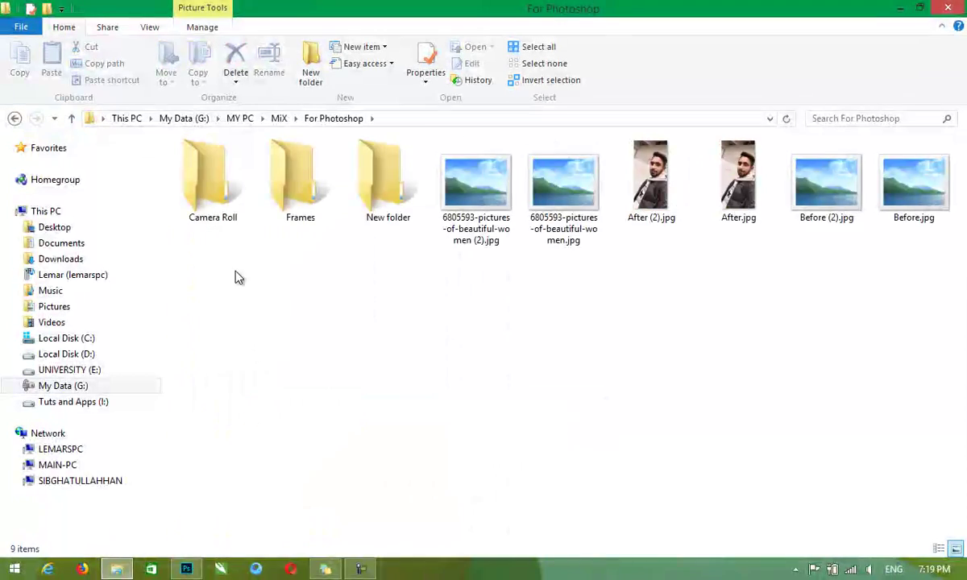
pyautogui.doubleClick(262, 184)
pyautogui.click(197, 168)
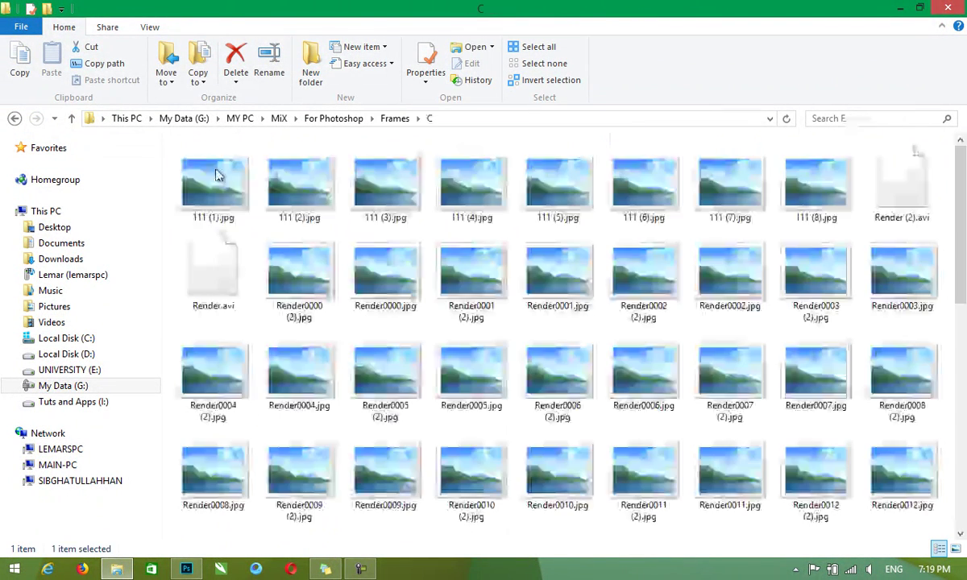
pyautogui.click(888, 192)
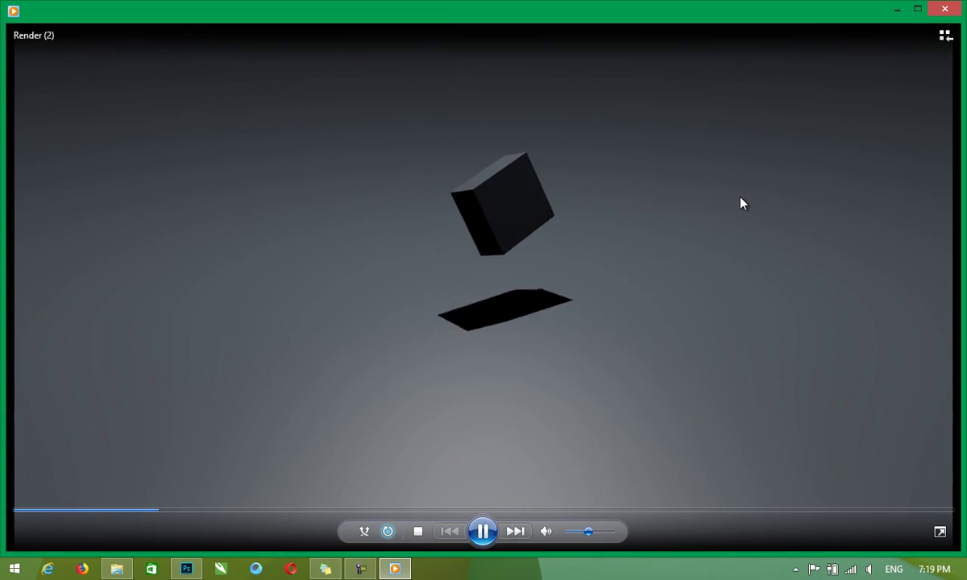
pyautogui.click(945, 9)
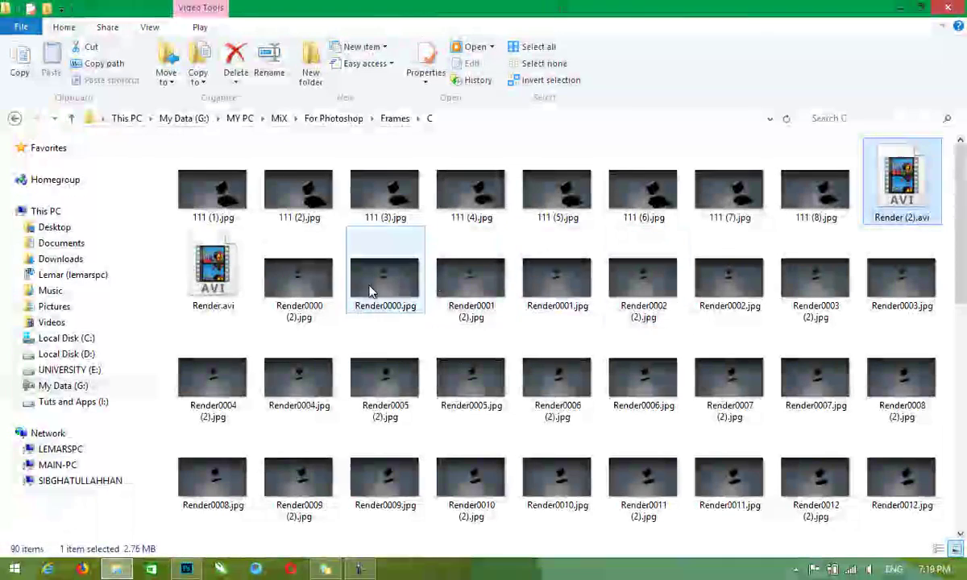
pyautogui.doubleClick(320, 277)
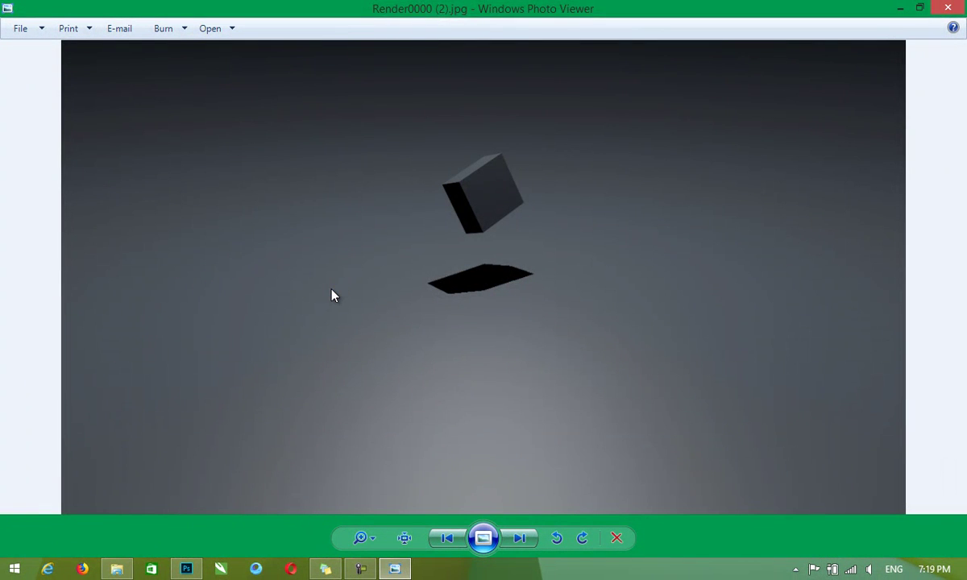
pyautogui.press('Right')
pyautogui.press('Right')
pyautogui.press('Right')
pyautogui.press('Right')
pyautogui.press('Right')
pyautogui.press('Right')
pyautogui.press('Right')
pyautogui.press('Right')
pyautogui.press('Right')
pyautogui.press('Right')
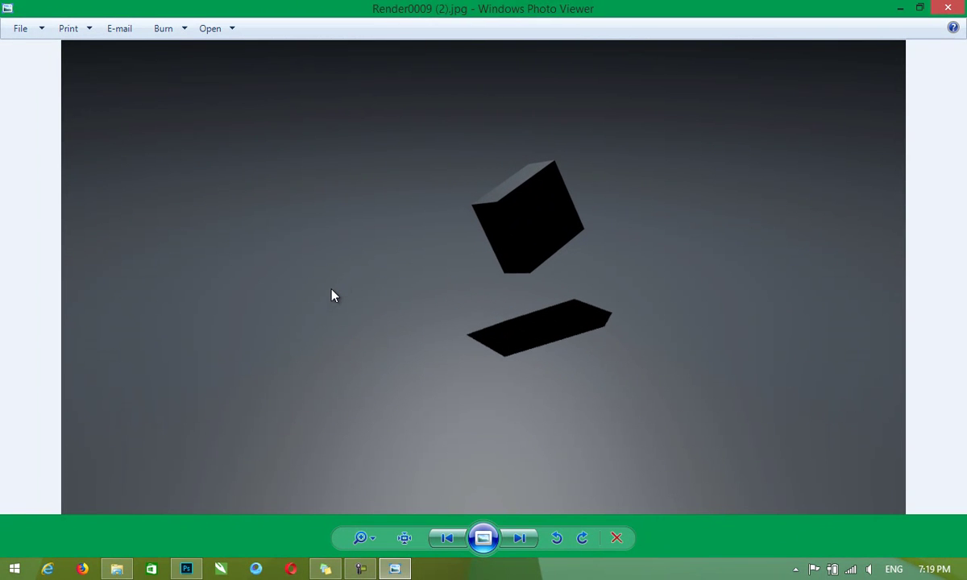
pyautogui.press('Right')
pyautogui.press('Right')
pyautogui.press('Right')
pyautogui.press('Right')
pyautogui.press('Right')
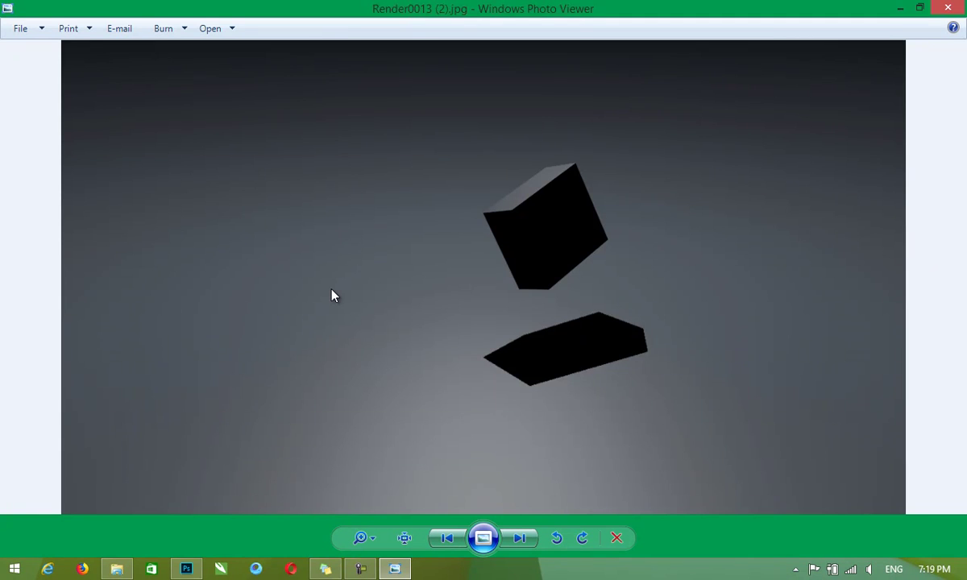
pyautogui.press('Right')
pyautogui.press('Right')
pyautogui.press('Right')
pyautogui.press('Right')
pyautogui.press('Right')
pyautogui.press('Right')
pyautogui.press('Right')
pyautogui.press('Right')
pyautogui.press('Right')
pyautogui.press('Right')
pyautogui.press('Right')
pyautogui.press('Right')
pyautogui.press('Left')
pyautogui.press('Left')
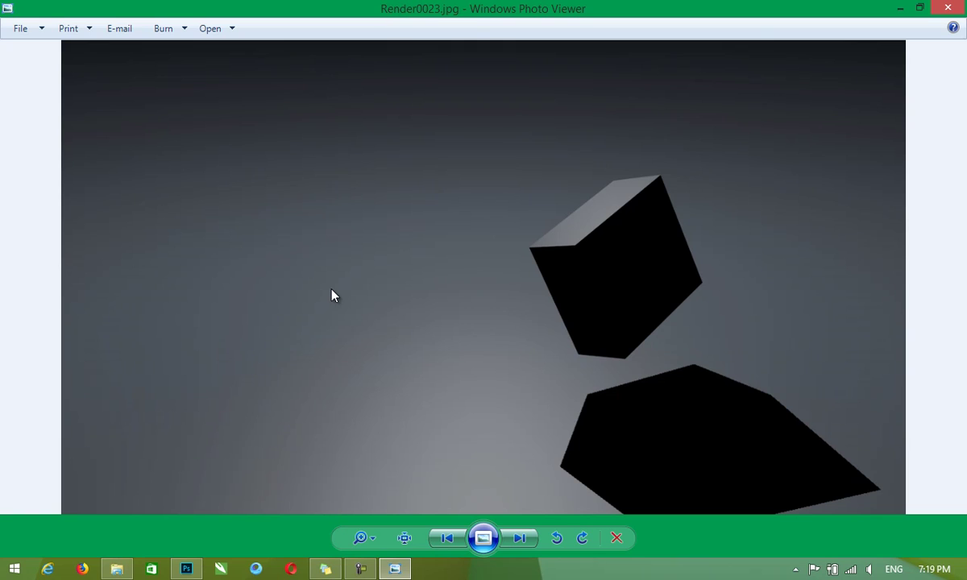
pyautogui.click(962, 6)
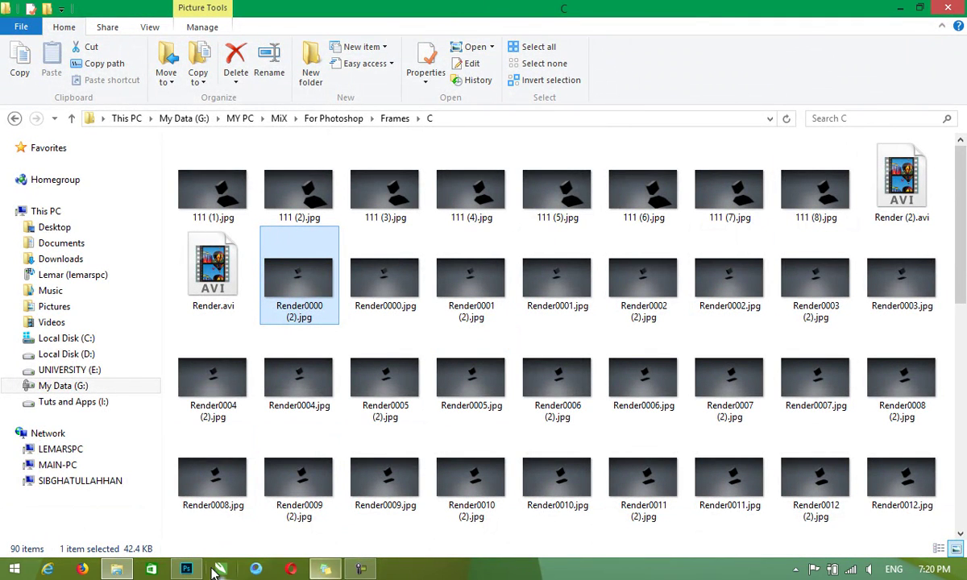
# Back in Photoshop, start Video Frames to Layers with Animation.mov from the Videos folder
pyautogui.click(186, 570)
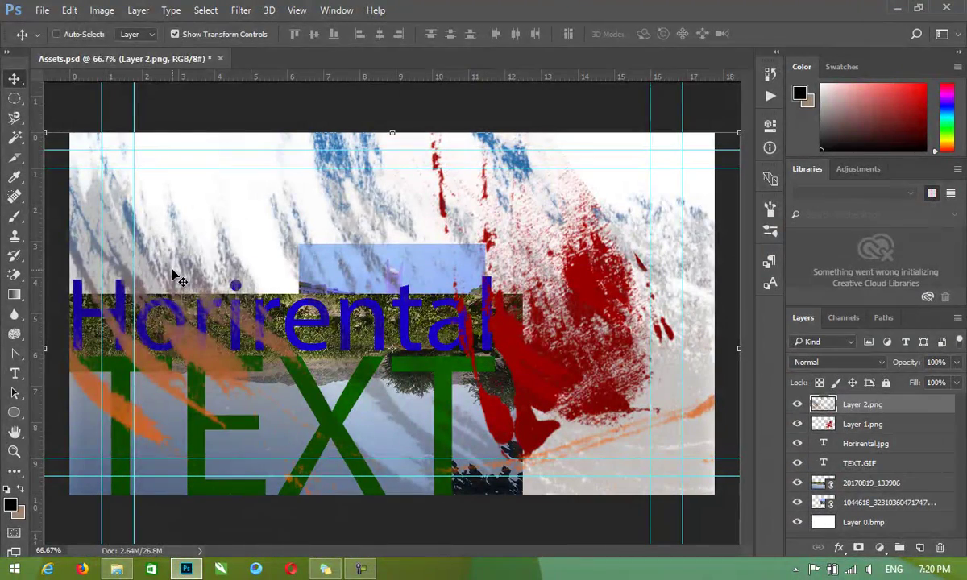
pyautogui.click(42, 11)
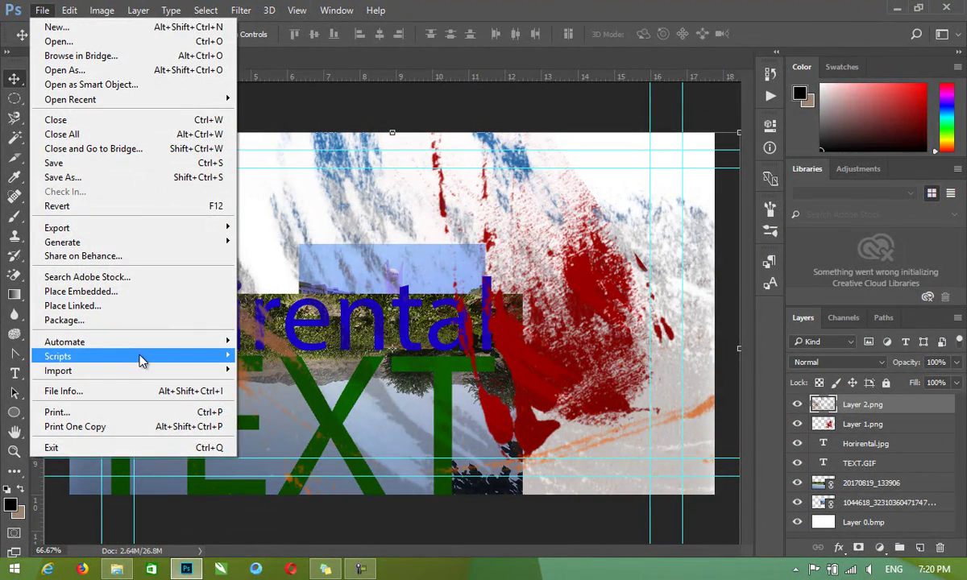
pyautogui.moveTo(58, 371)
pyautogui.click(290, 386)
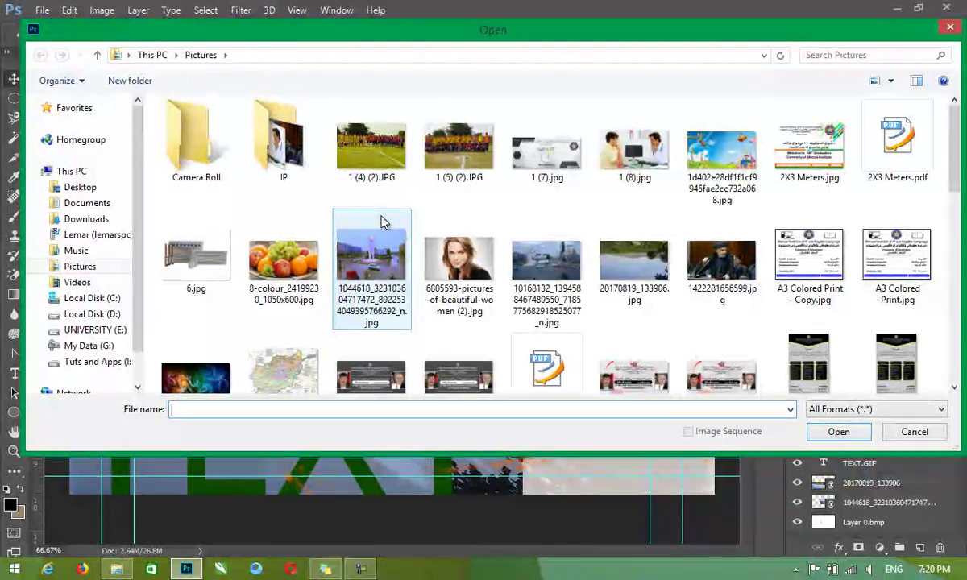
pyautogui.click(90, 282)
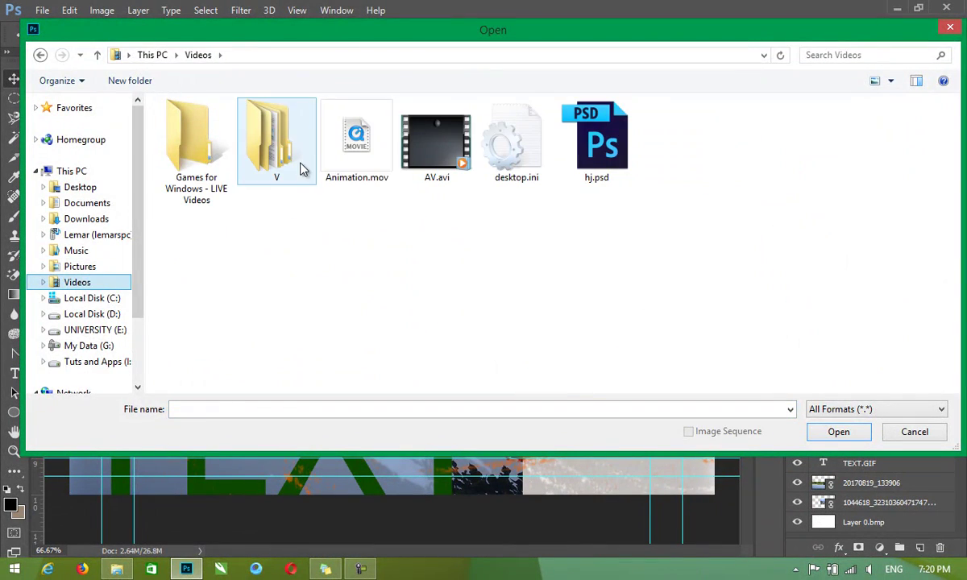
pyautogui.click(345, 159)
pyautogui.click(838, 431)
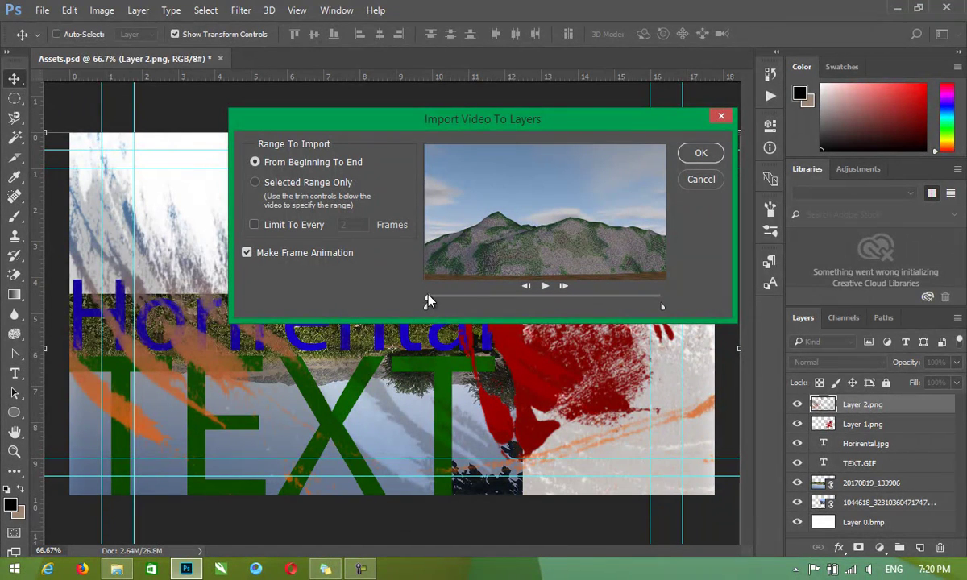
# Trim Animation.mov's start and end points and import that range as frame layers
pyautogui.moveTo(442, 307); pyautogui.dragTo(482, 308)
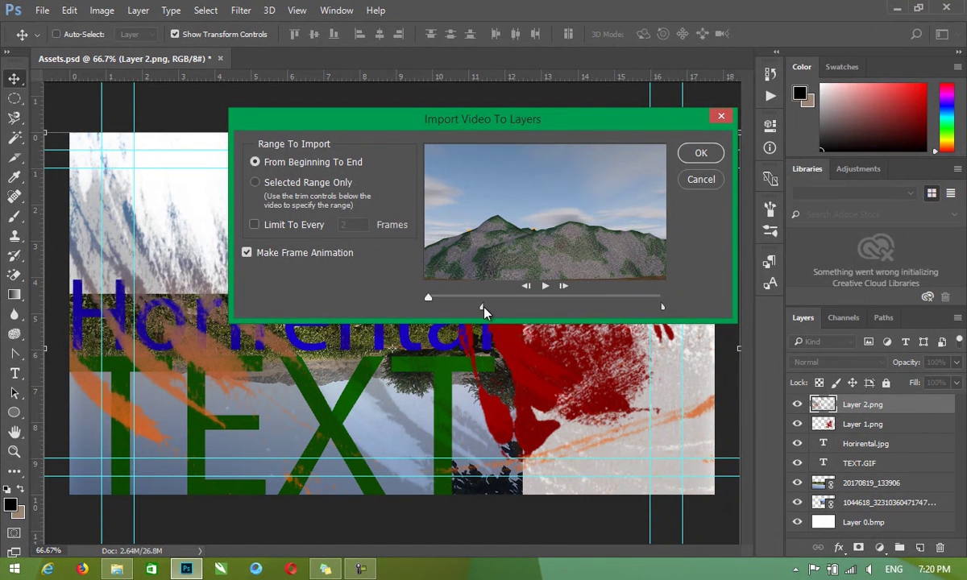
pyautogui.moveTo(664, 307); pyautogui.dragTo(559, 307)
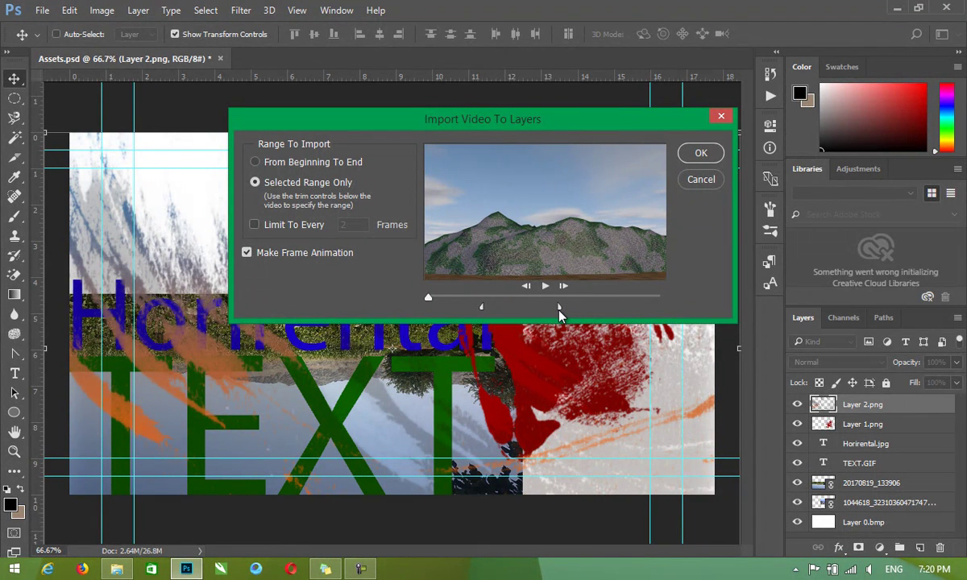
pyautogui.click(689, 158)
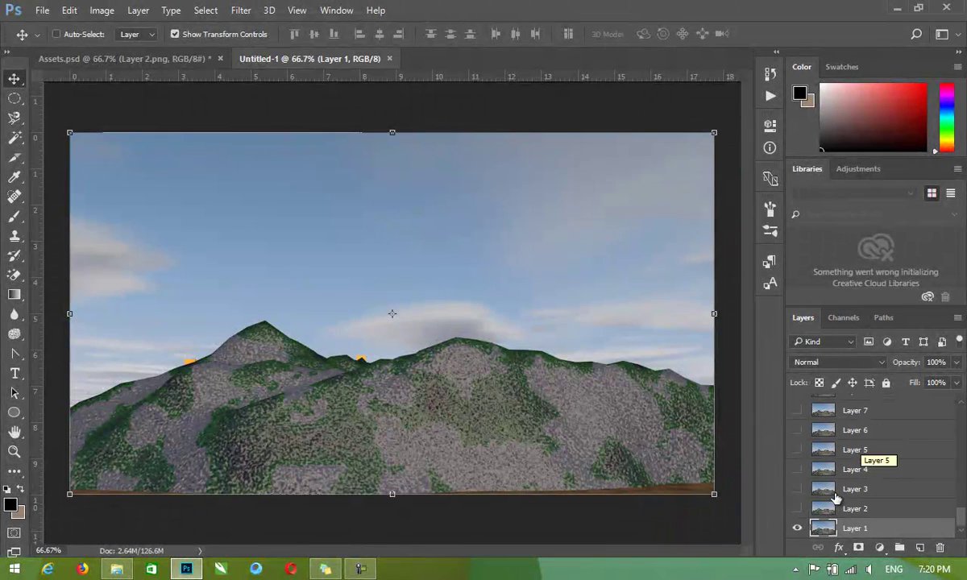
# Scroll the Layers panel up to Layer 48 and make Layer 47 the active layer
pyautogui.moveTo(959, 516); pyautogui.dragTo(950, 411)
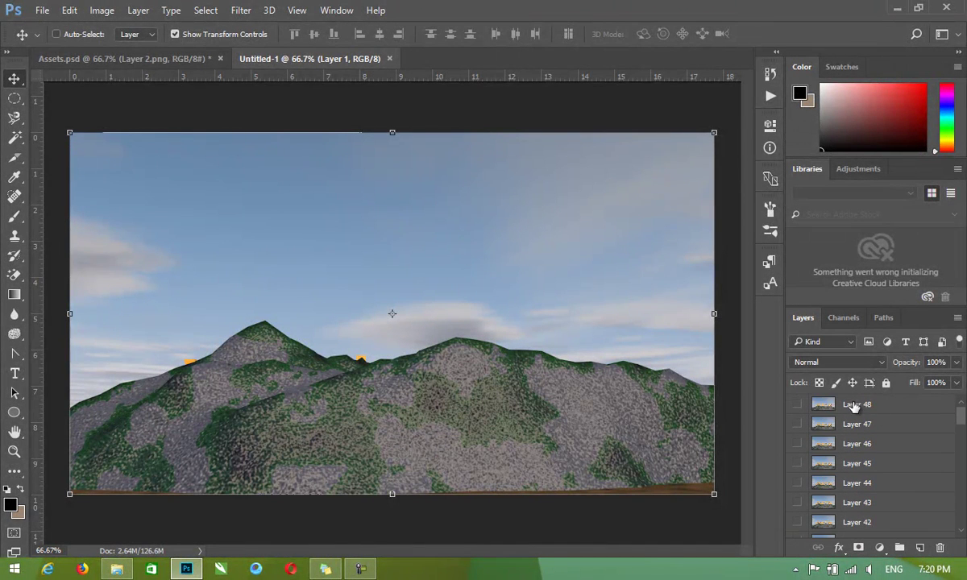
pyautogui.click(854, 405)
pyautogui.click(837, 426)
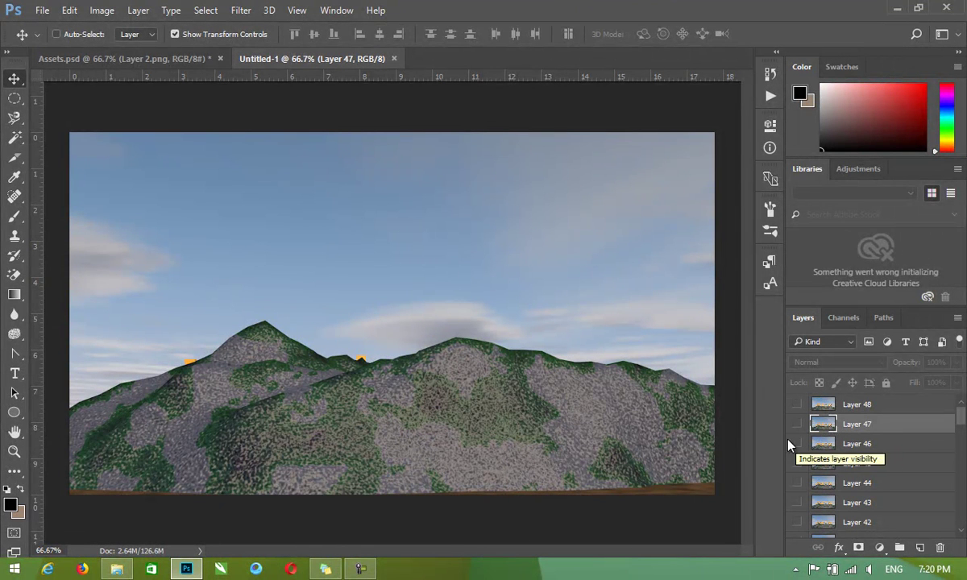
pyautogui.click(42, 10)
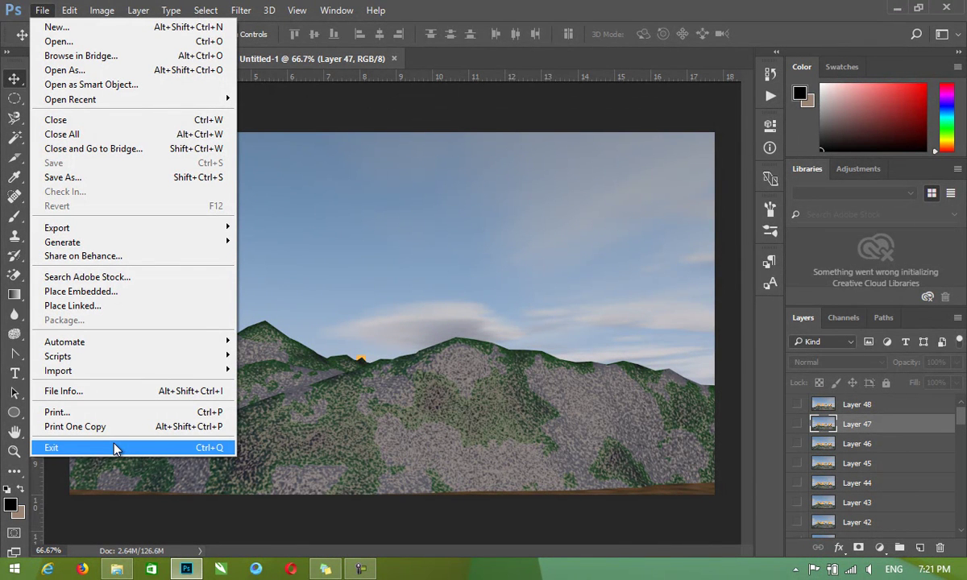
# Dismiss the File menu without exiting and bring up the Edit menu
pyautogui.click(290, 333)
pyautogui.click(66, 11)
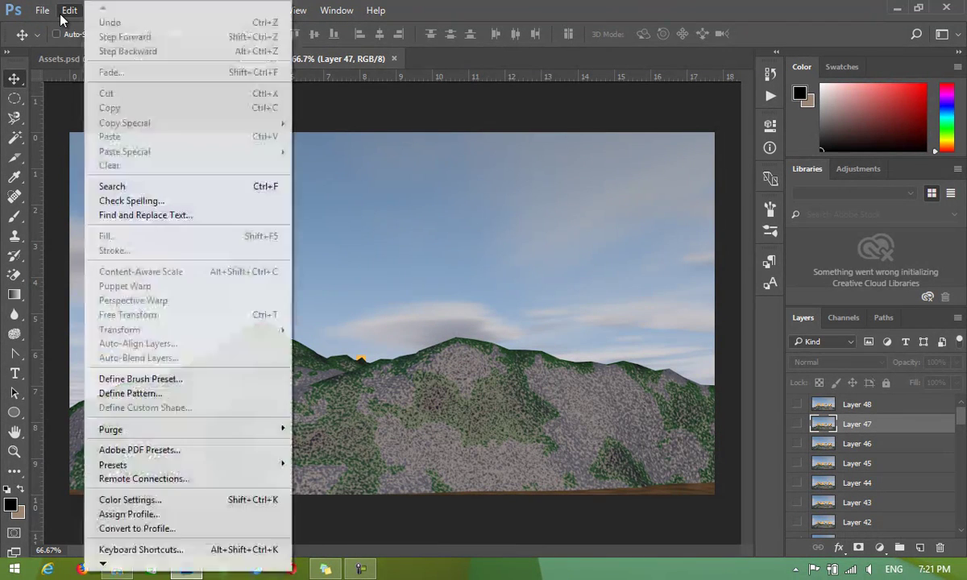